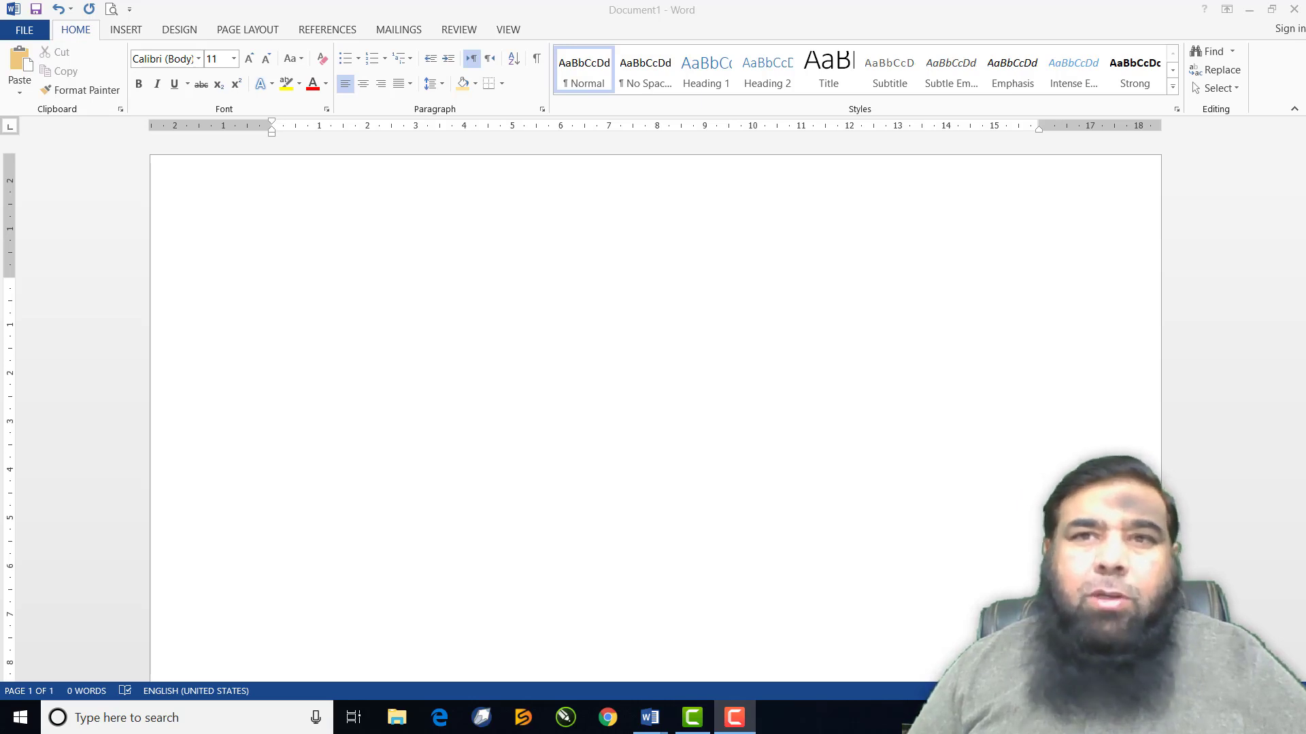
Insert an empty table of 4 columns and 6 rows with the Insert Table dialog.
left_click(615, 153)
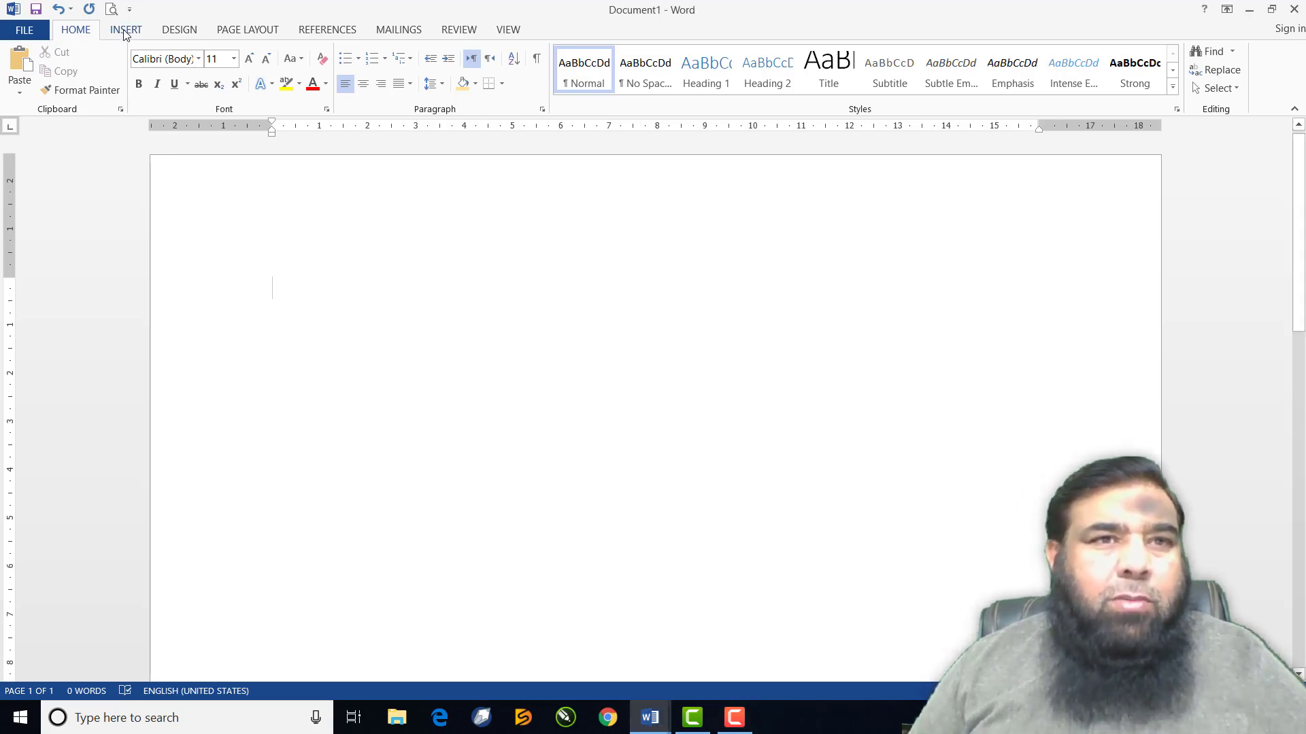
left_click(126, 30)
left_click(127, 75)
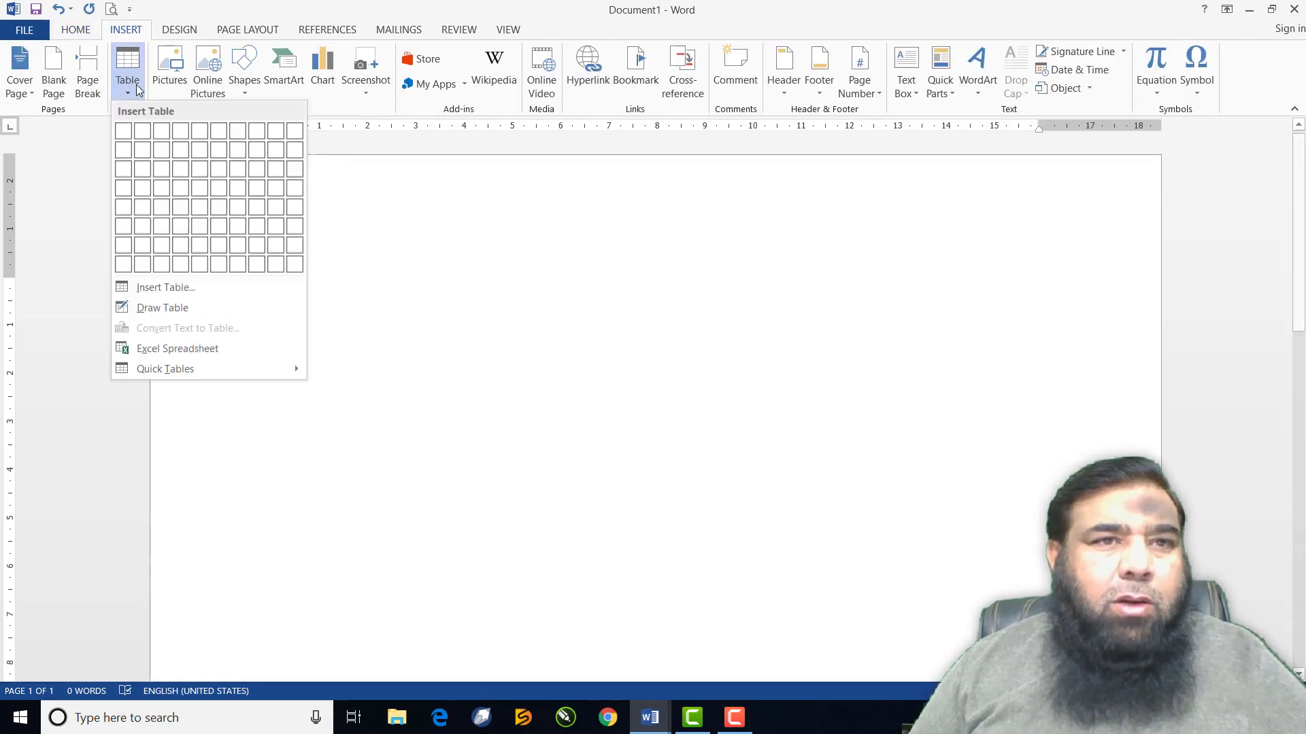
left_click(161, 287)
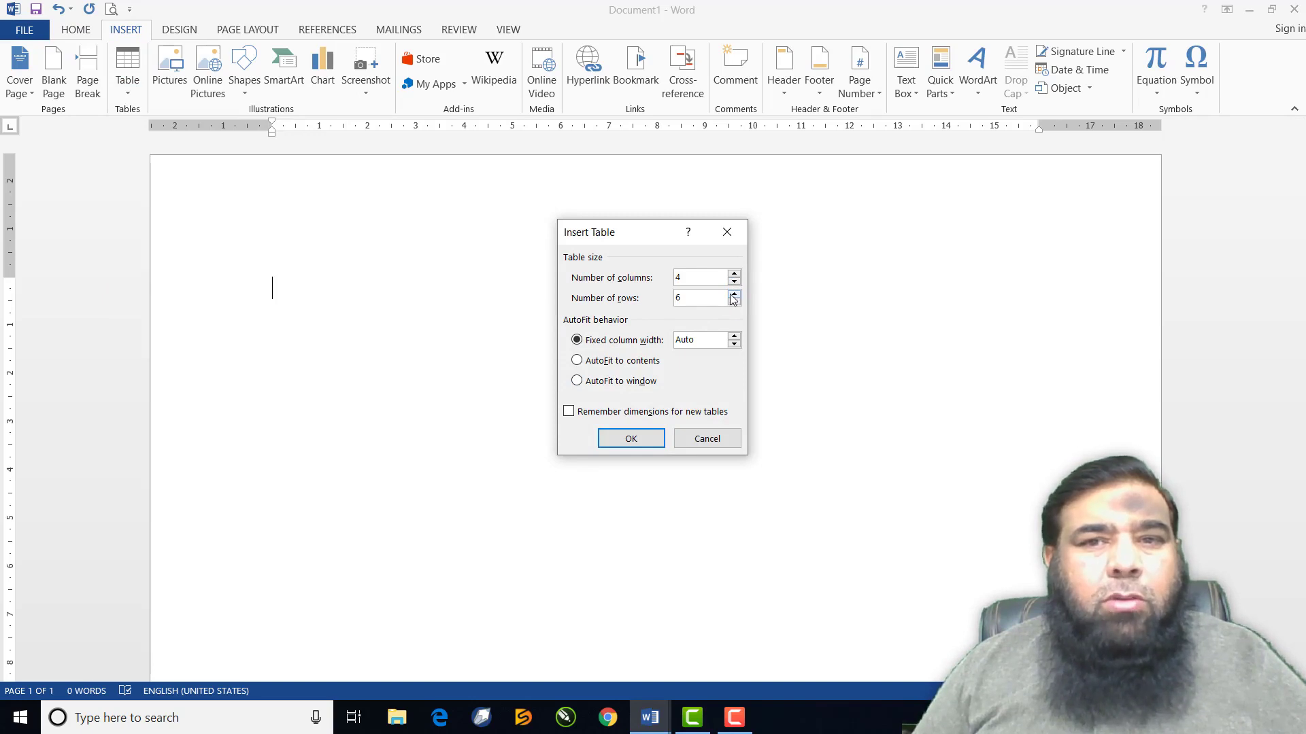
left_click(639, 440)
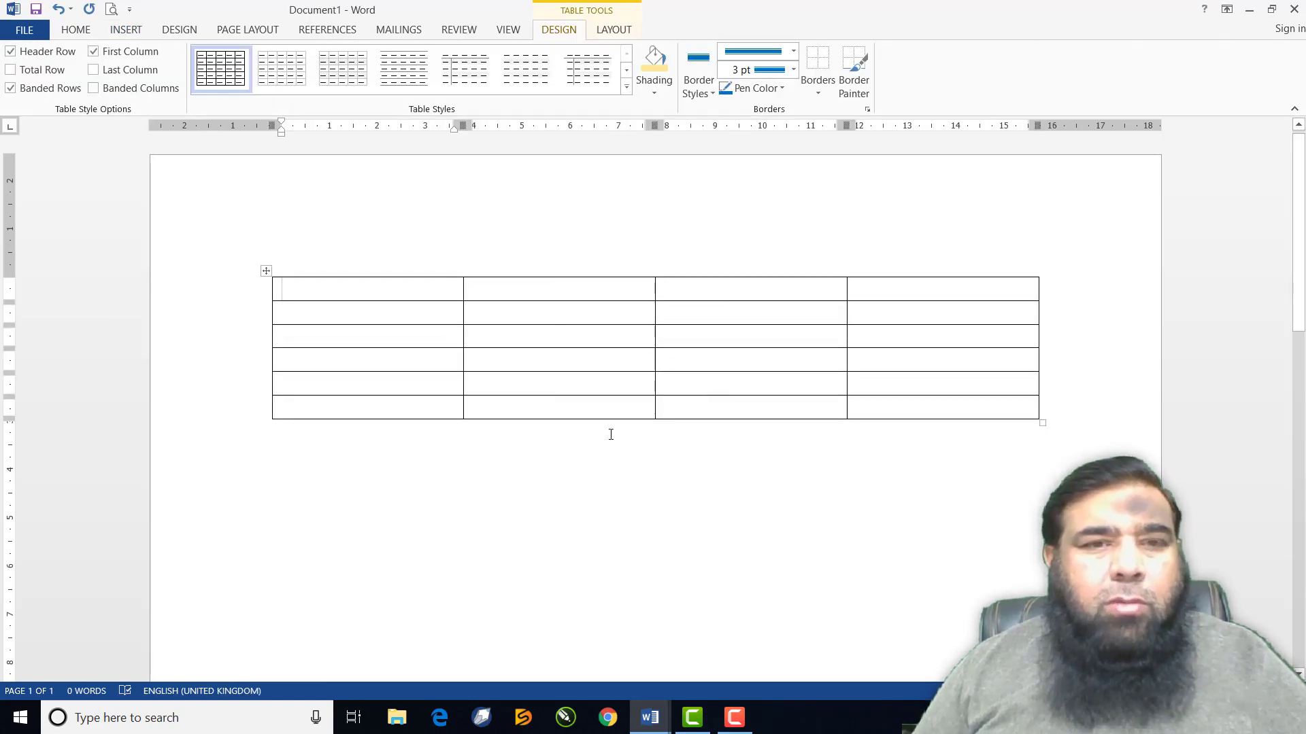
Number the first column's cells 1 through 6.
type("1")
left_click(337, 312)
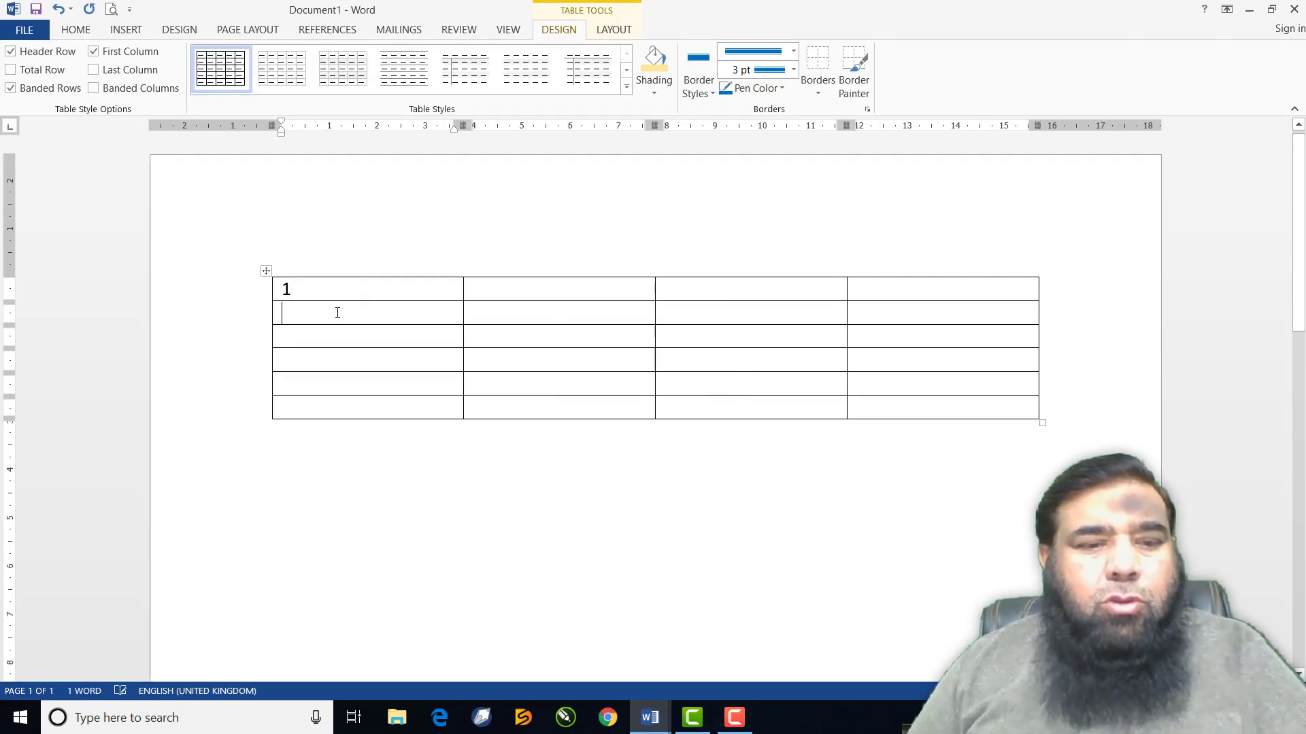
type("2 ")
type("3 ")
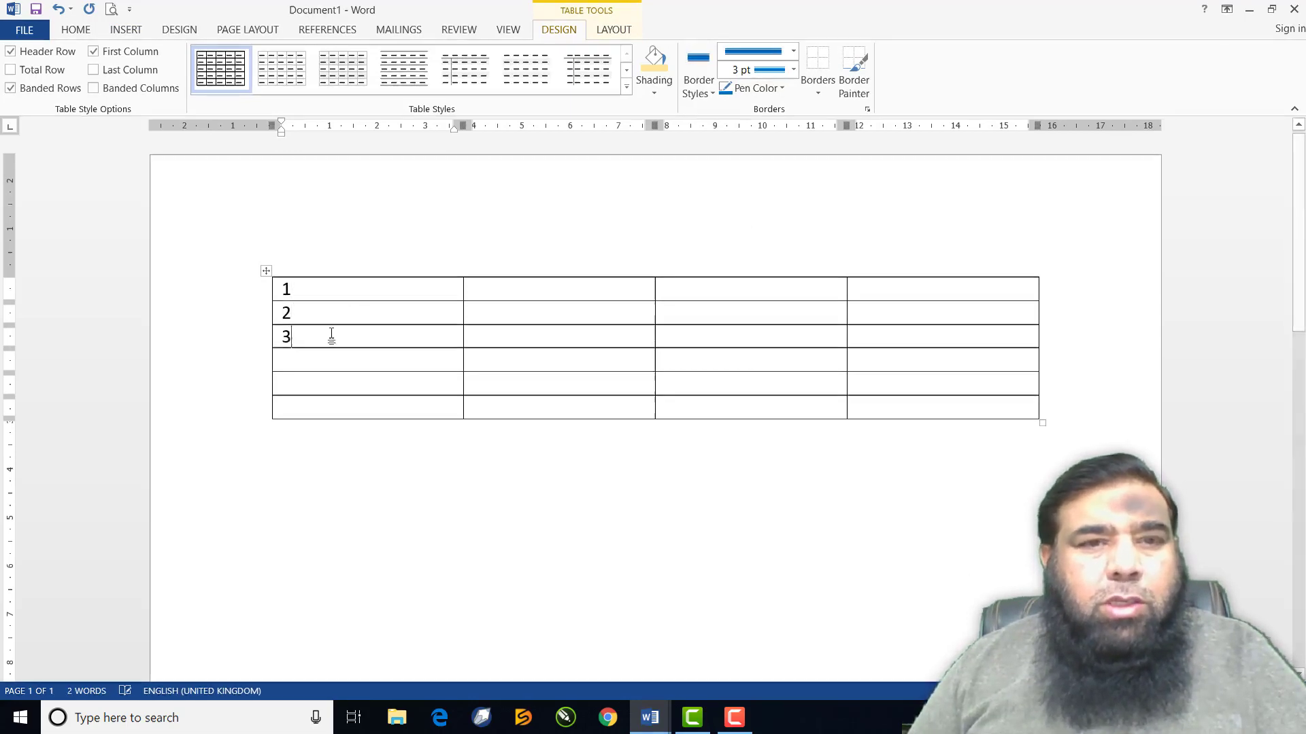
type("4")
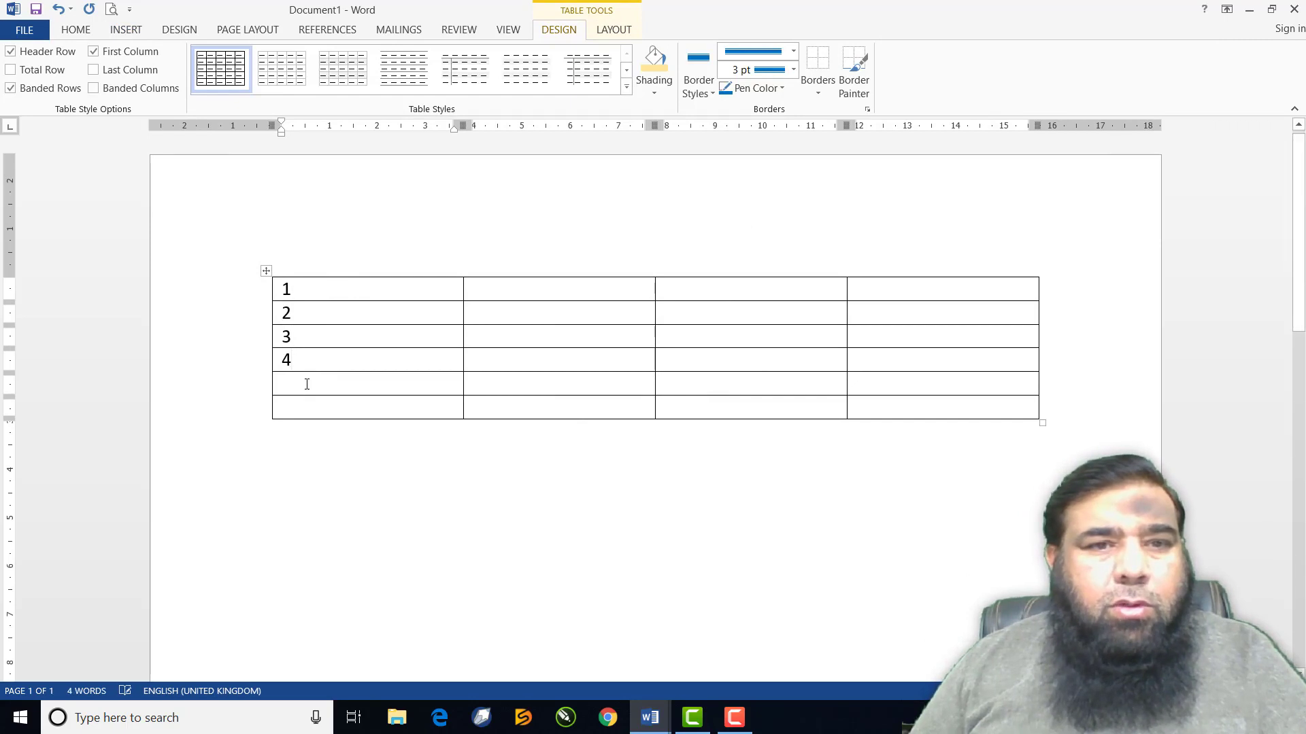
left_click(306, 383)
type("5")
left_click(299, 406)
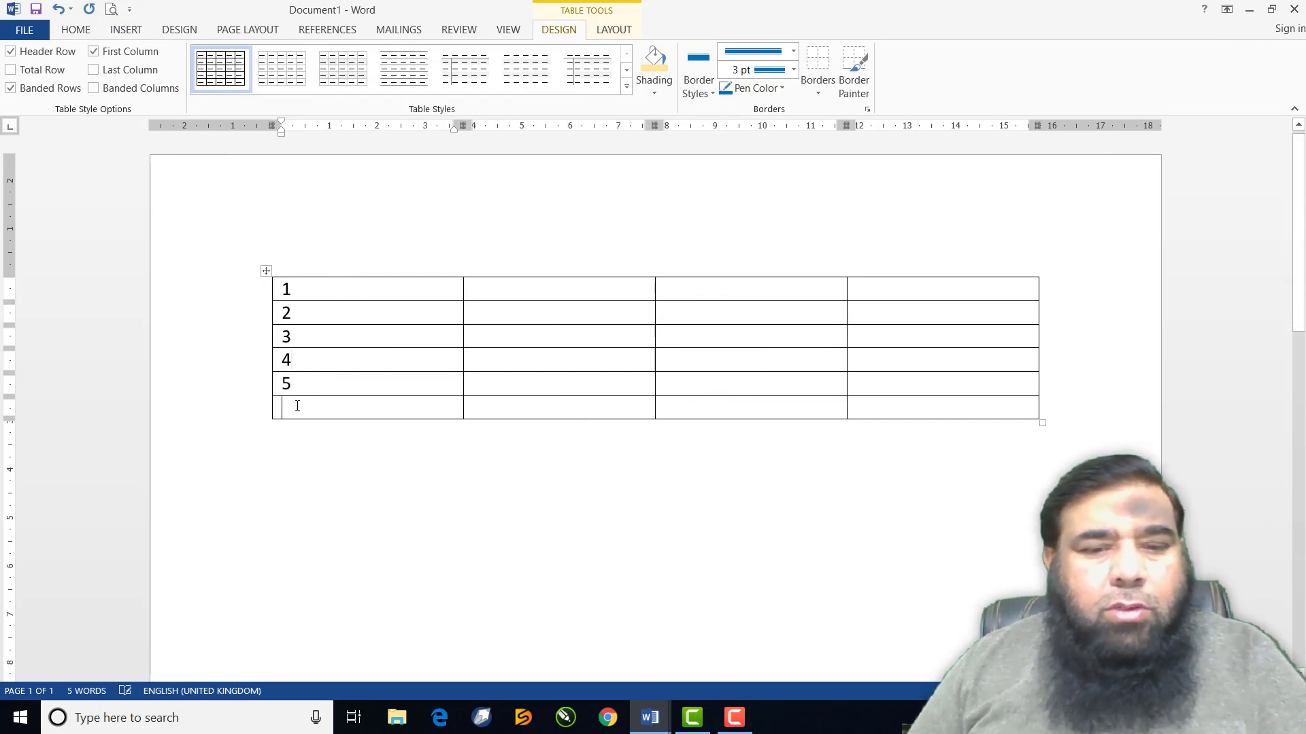
type("6")
Number the remaining top-row cells 2, 3 and 4.
left_click(532, 292)
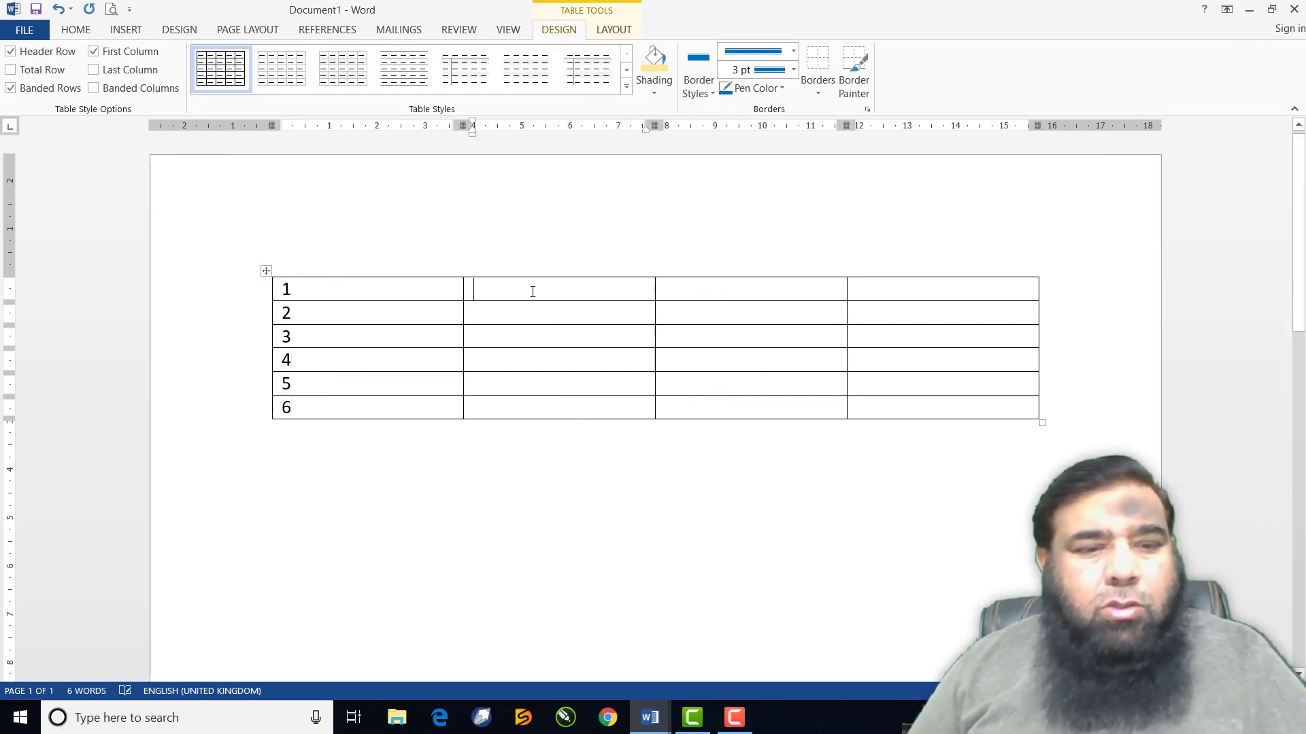
type("2")
left_click(743, 294)
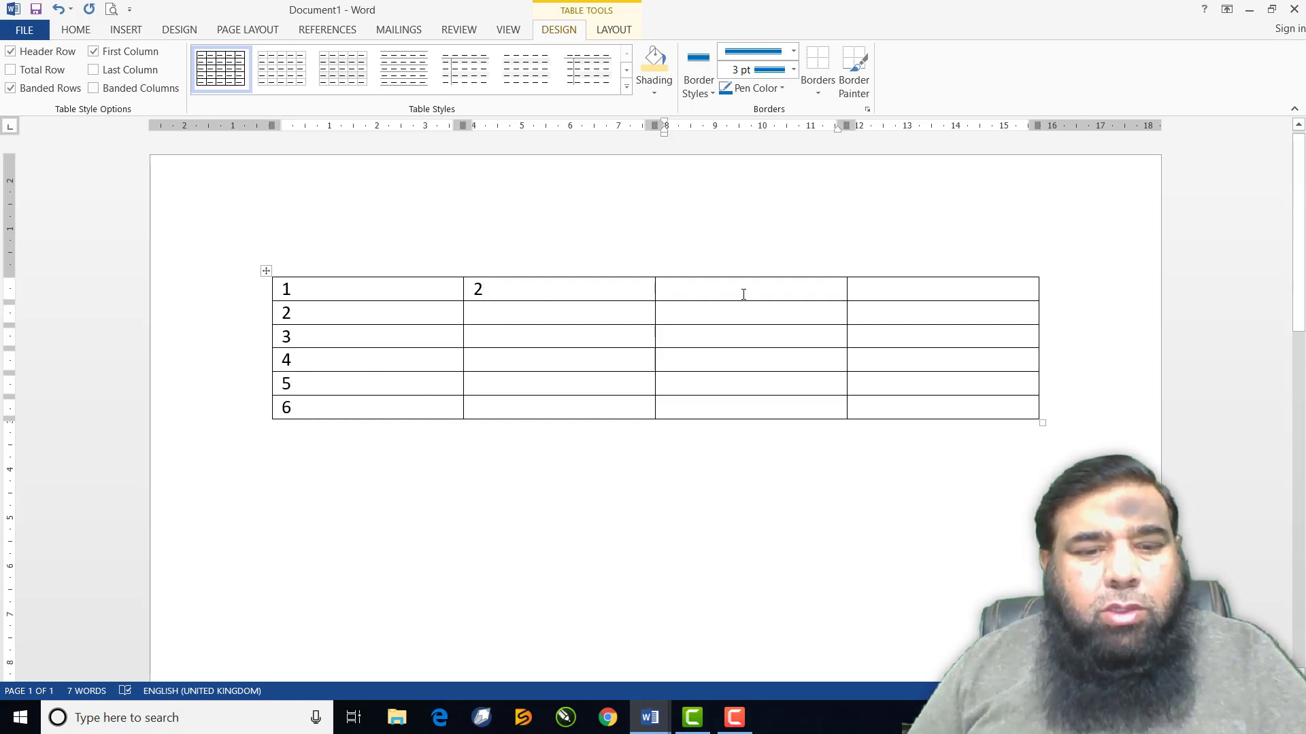
type("3")
left_click(940, 285)
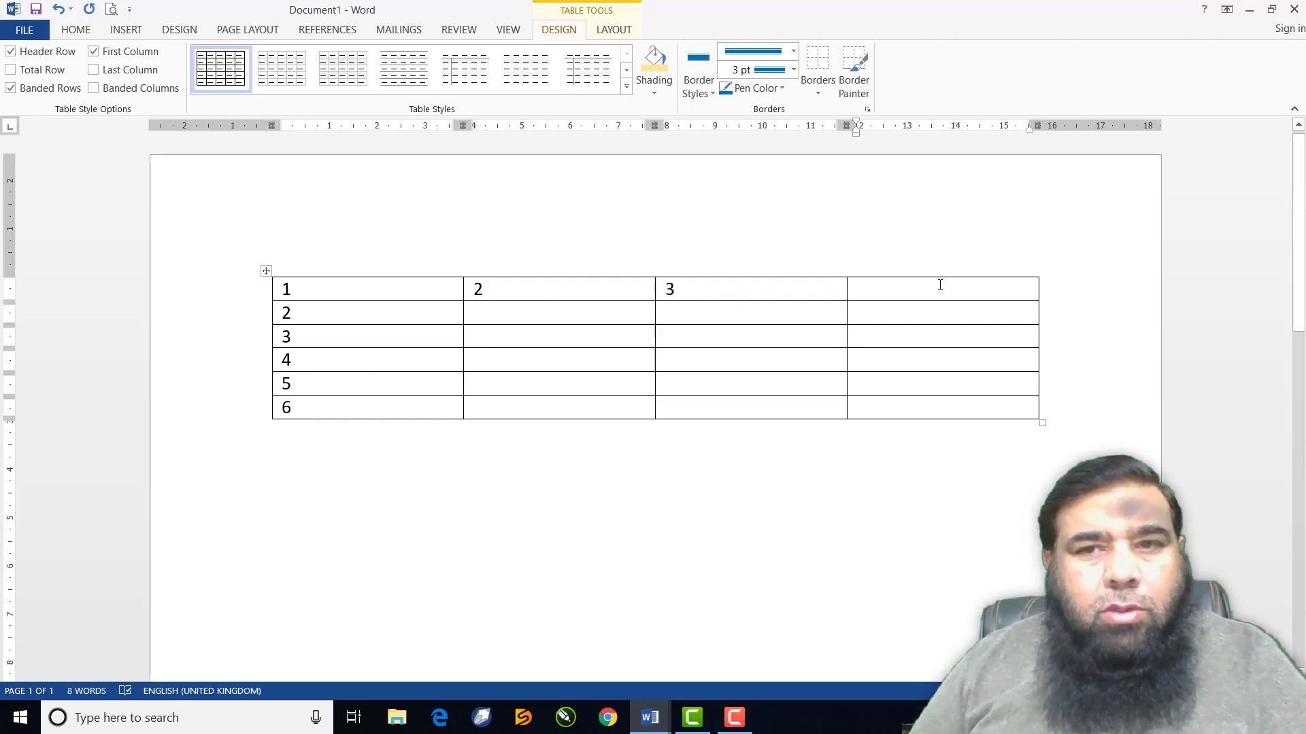
type("4")
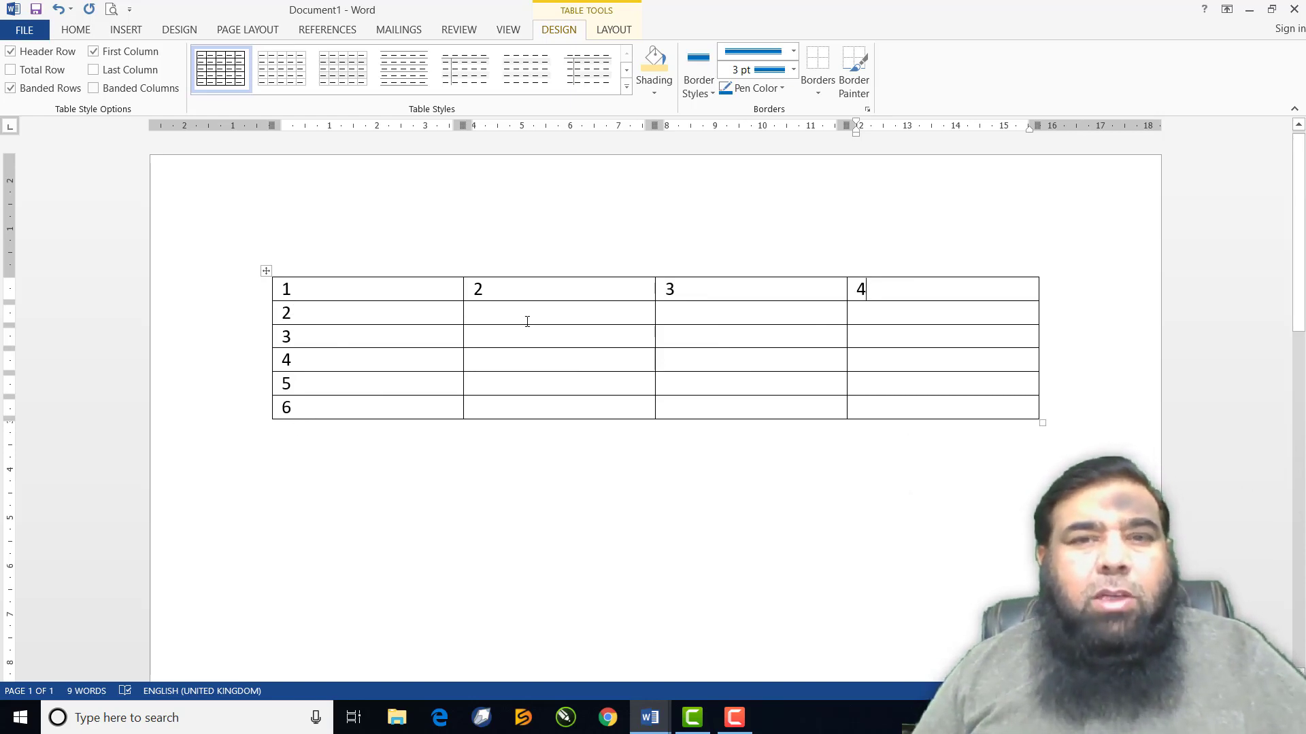
Narrow all four columns to about 1 cm using the ruler, then select the table cells.
left_click(613, 31)
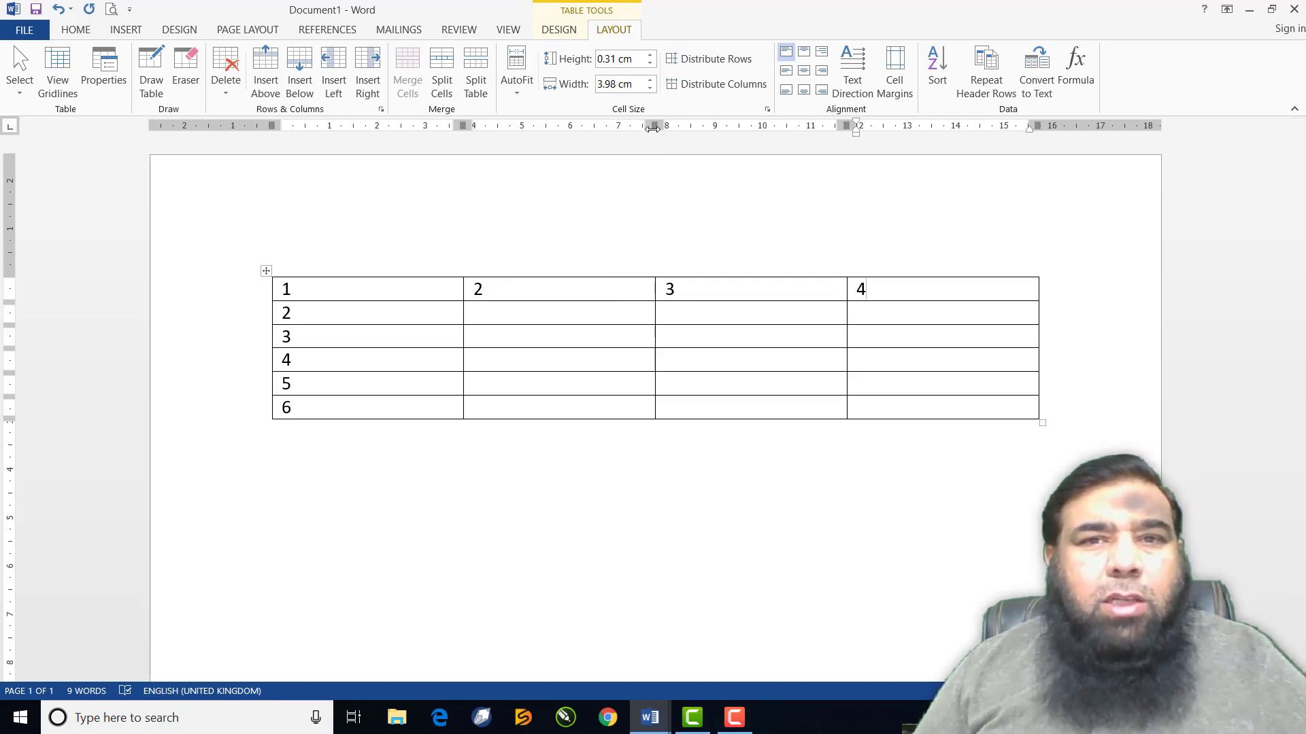
left_click_drag(652, 134, 503, 137)
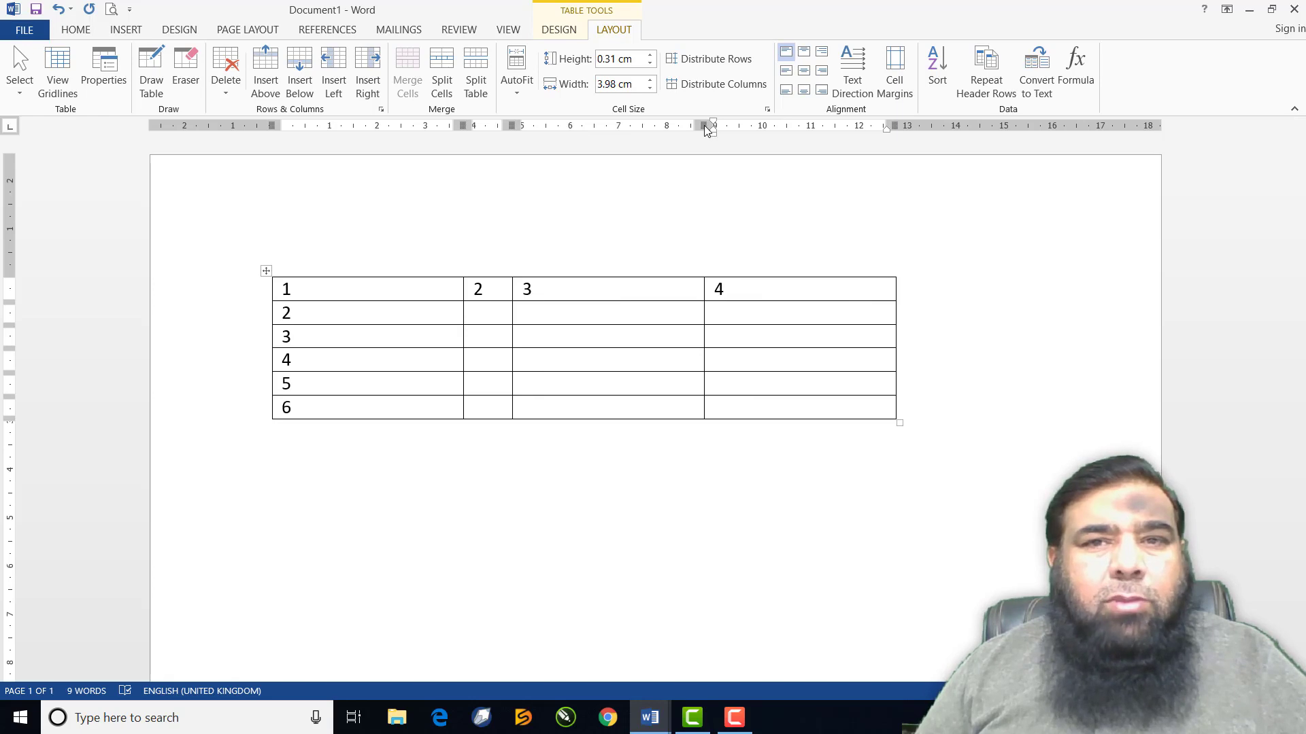
left_click_drag(707, 129, 556, 134)
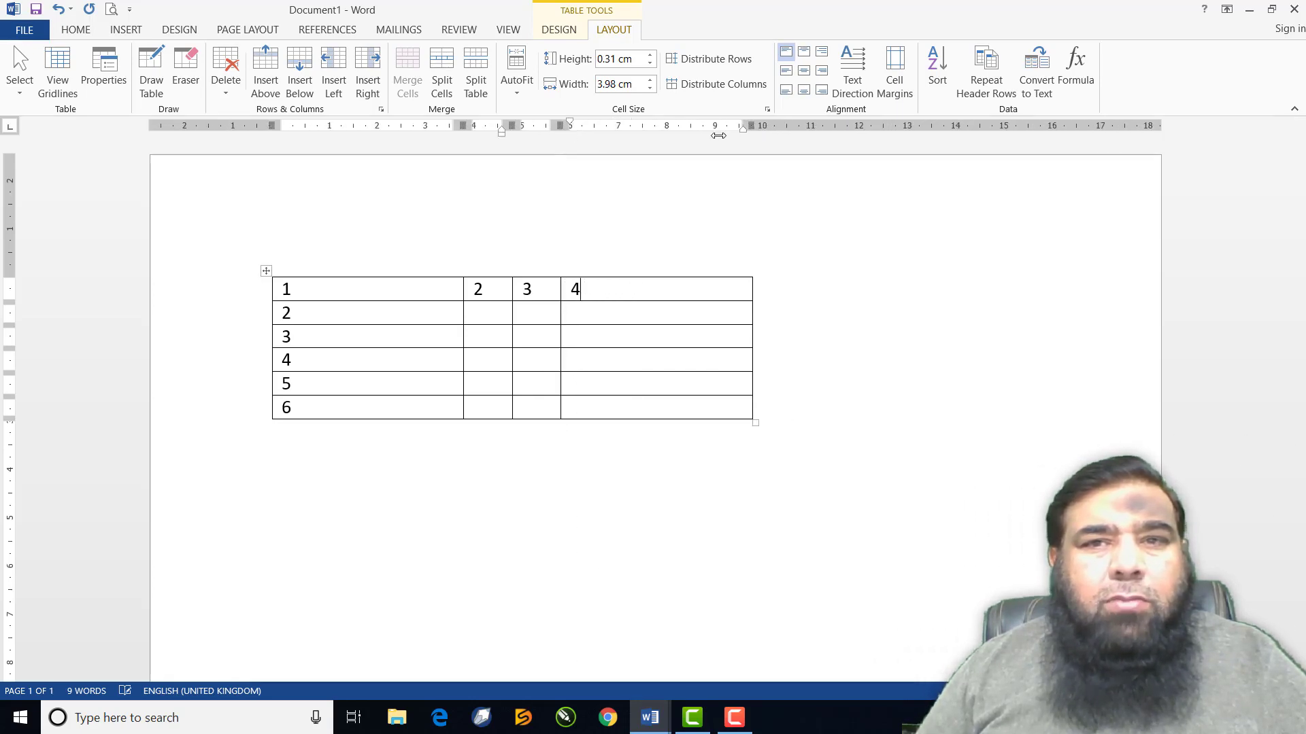
mouse_move(746, 125)
left_mouse_down()
mouse_move(596, 140)
mouse_move(609, 140)
left_mouse_up()
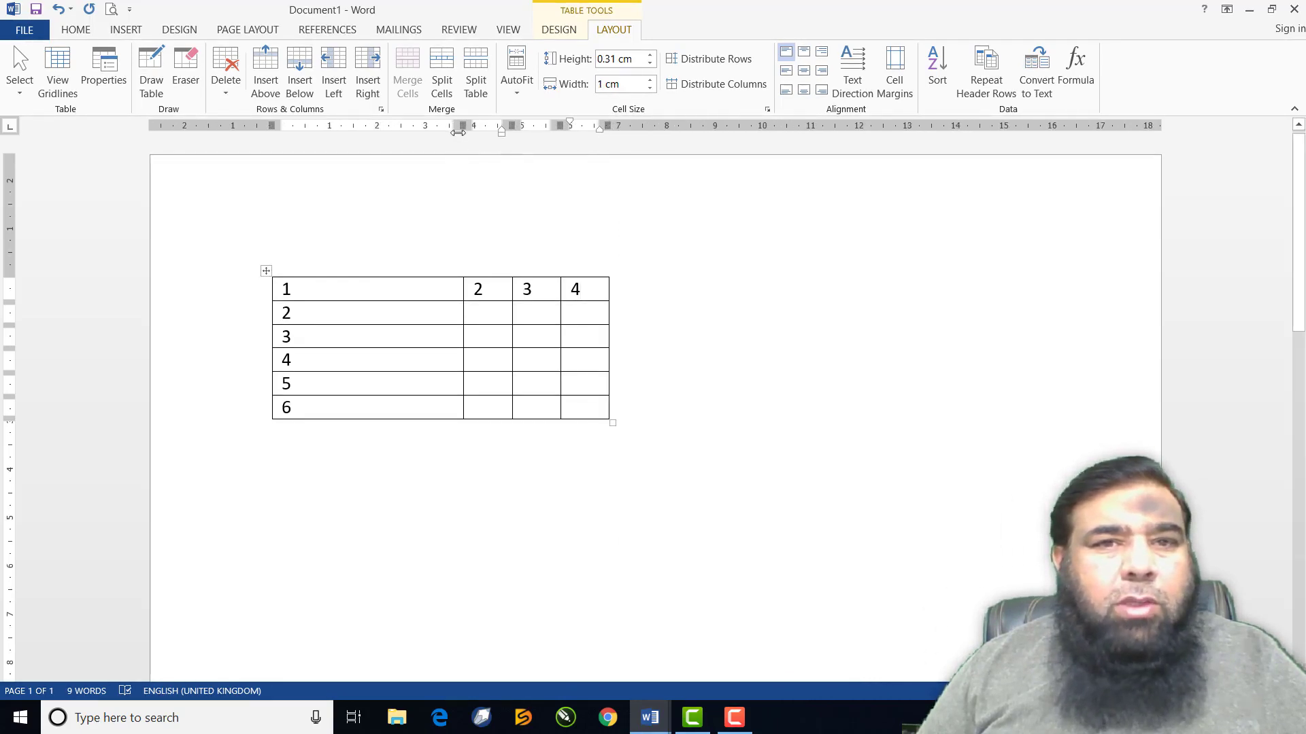
left_click_drag(457, 132, 317, 129)
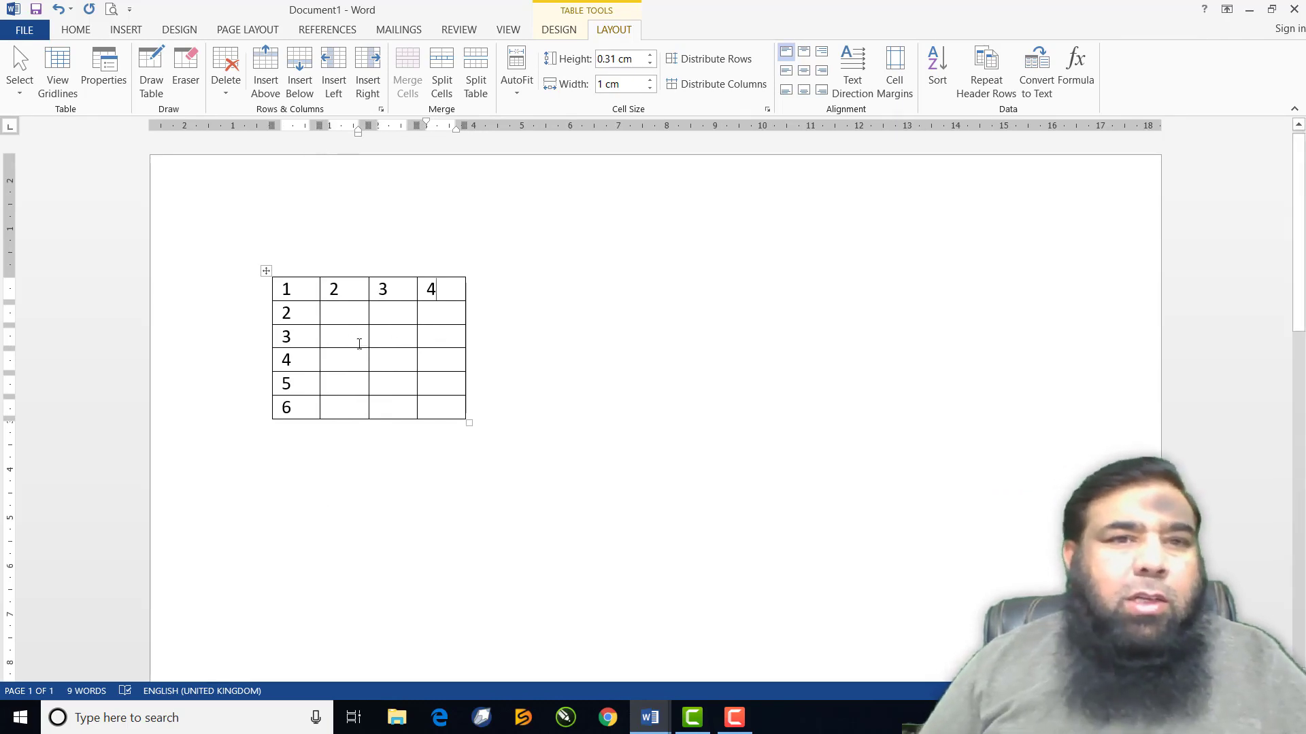
mouse_move(291, 289)
left_mouse_down()
mouse_move(389, 414)
mouse_move(435, 414)
left_mouse_up()
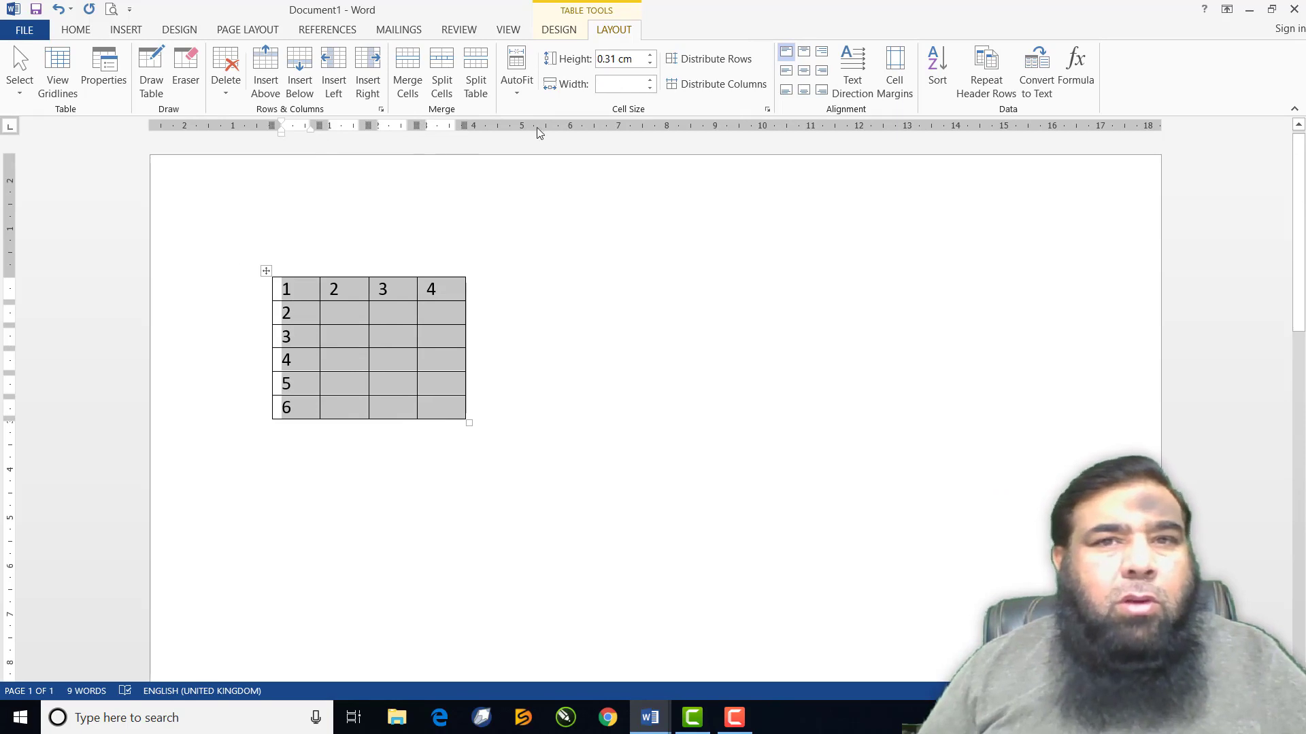
Increase the selected columns' width step by step to 1.7 cm.
left_click(651, 83)
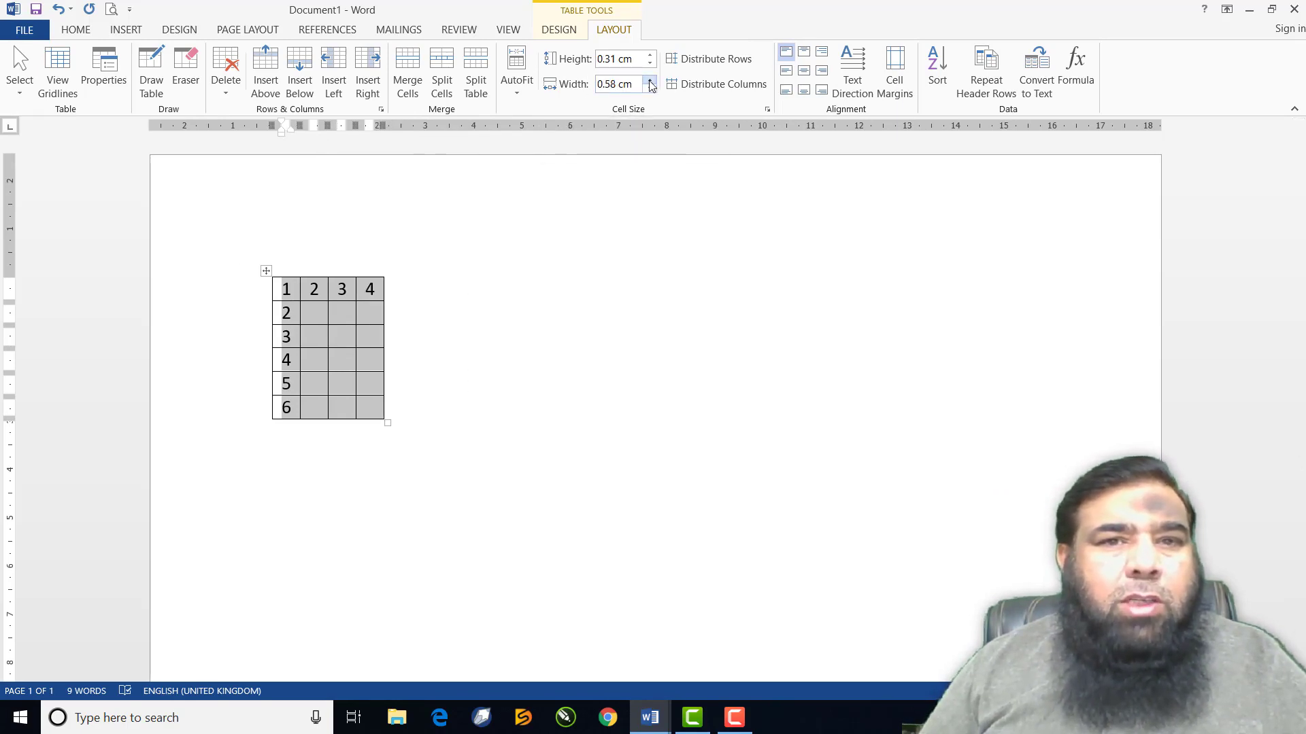
left_click(651, 81)
left_click(650, 80)
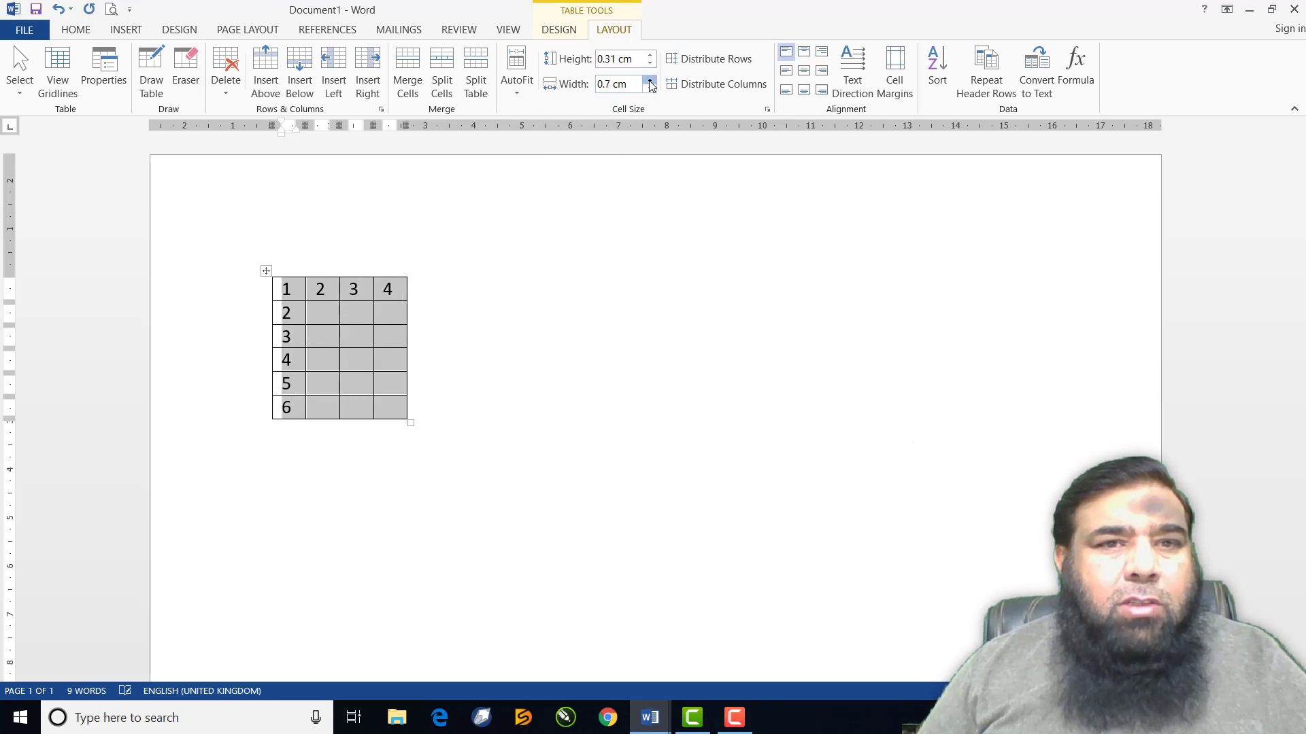
left_click(650, 80)
left_click(650, 81)
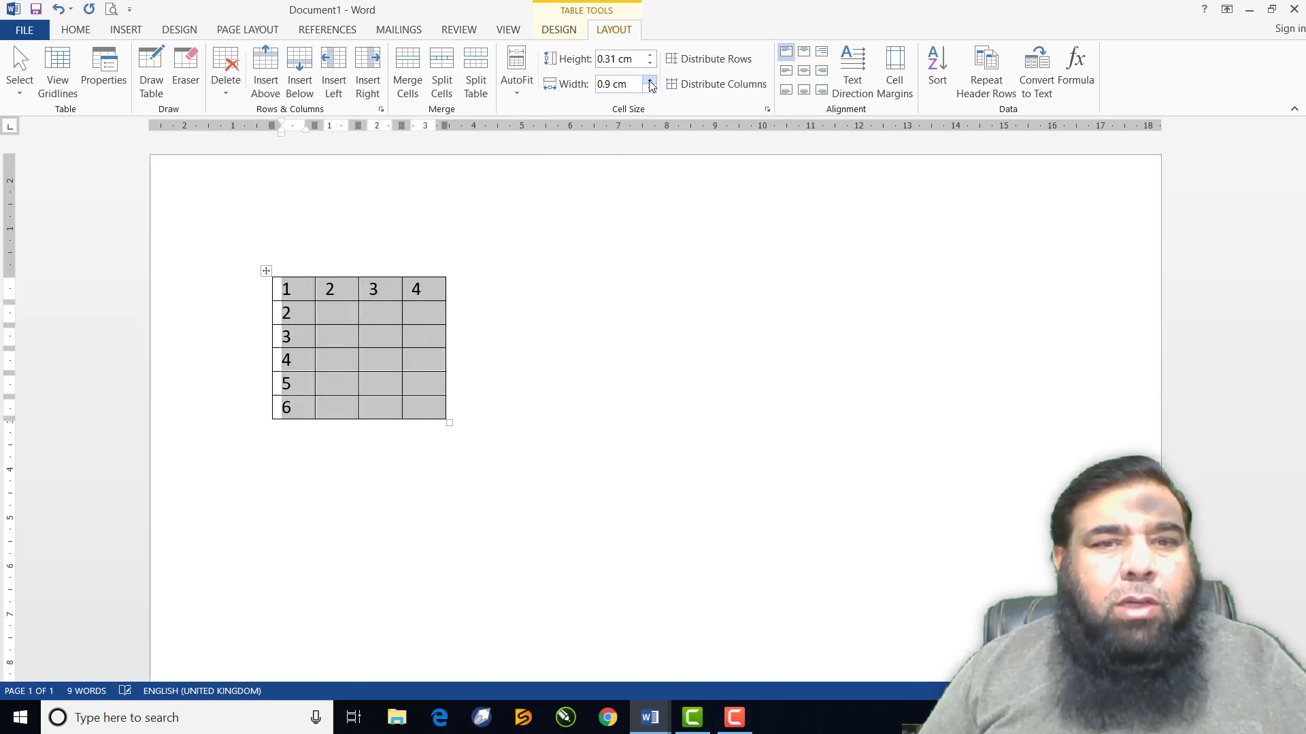
left_click(650, 81)
left_click(650, 81)
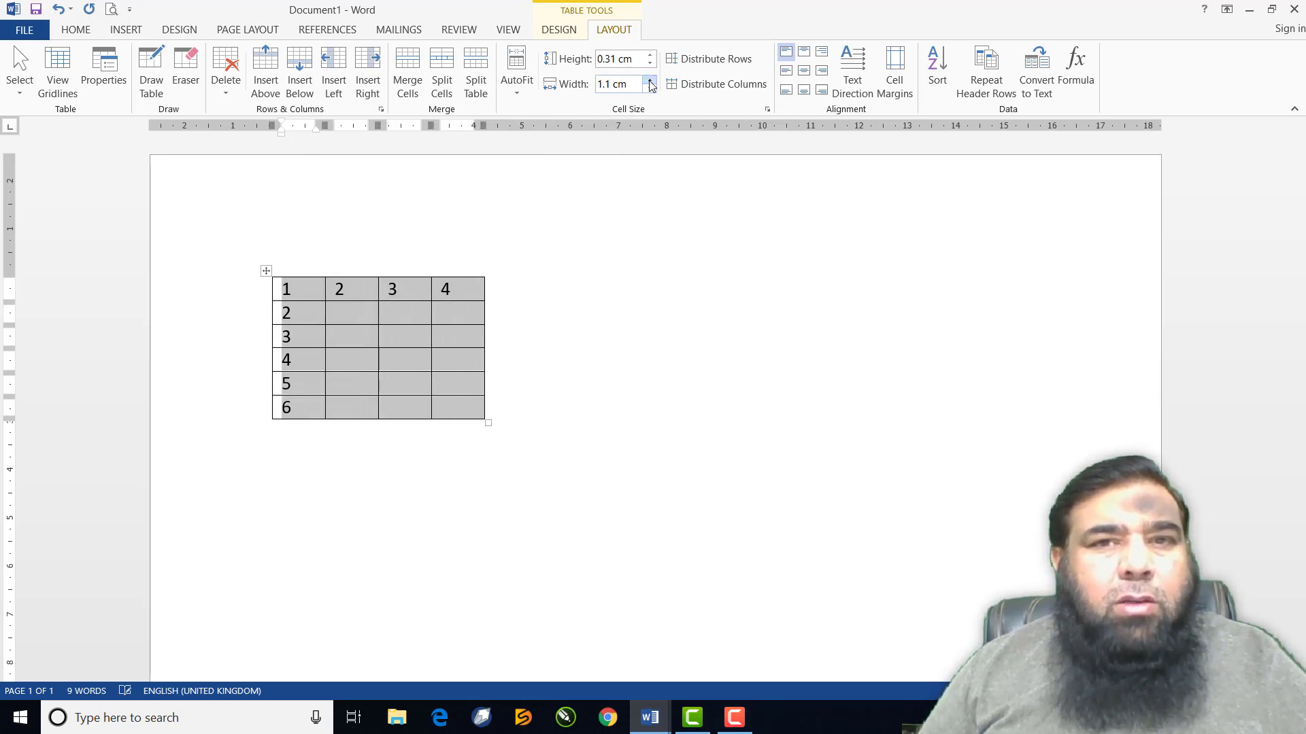
left_click(650, 81)
left_click(650, 81)
left_click(650, 81)
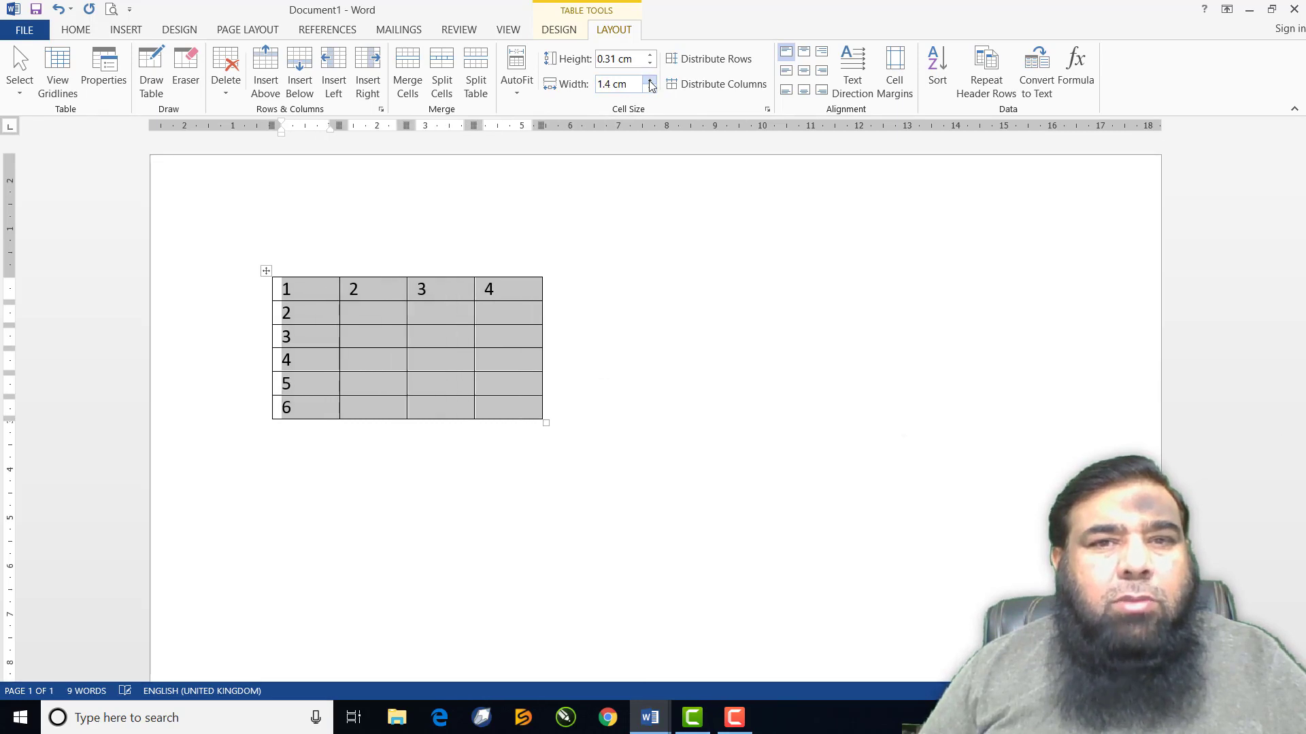
left_click(650, 81)
left_click(650, 81)
left_click(650, 81)
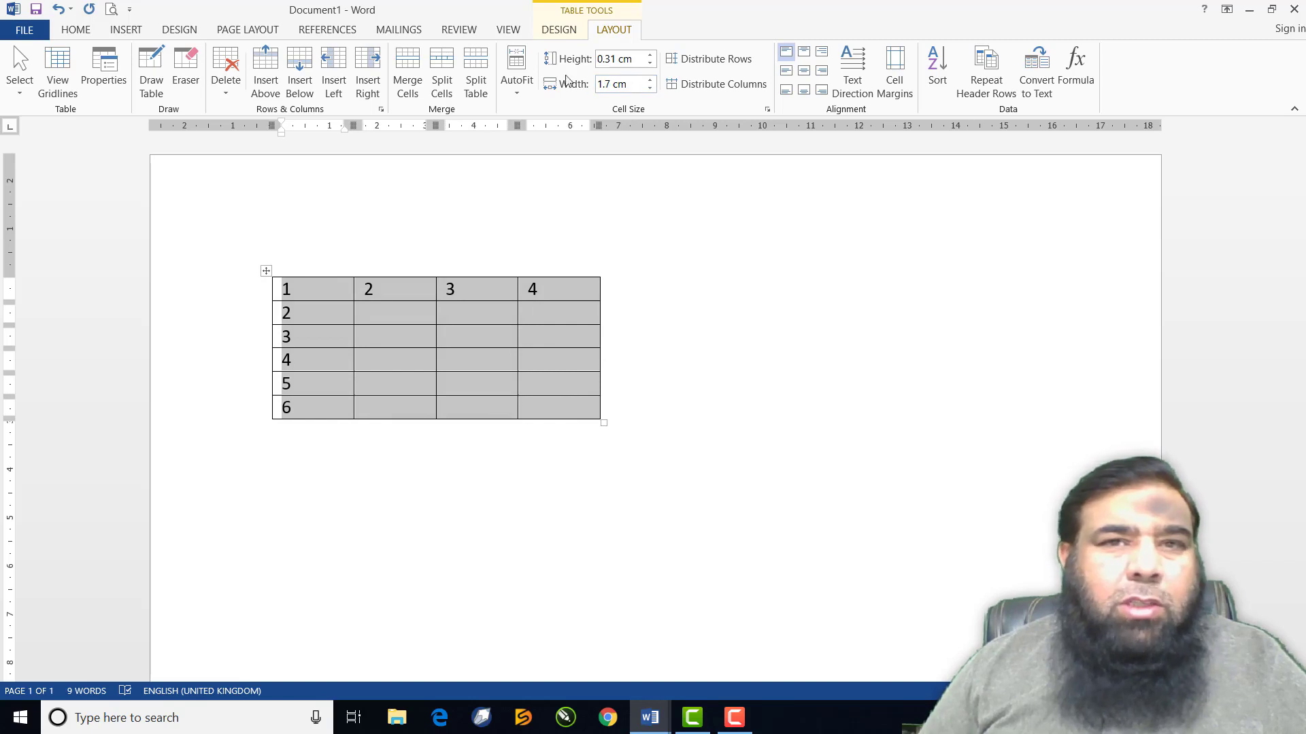
Raise the table's row height to 1.2 cm.
left_click(651, 54)
left_click(651, 55)
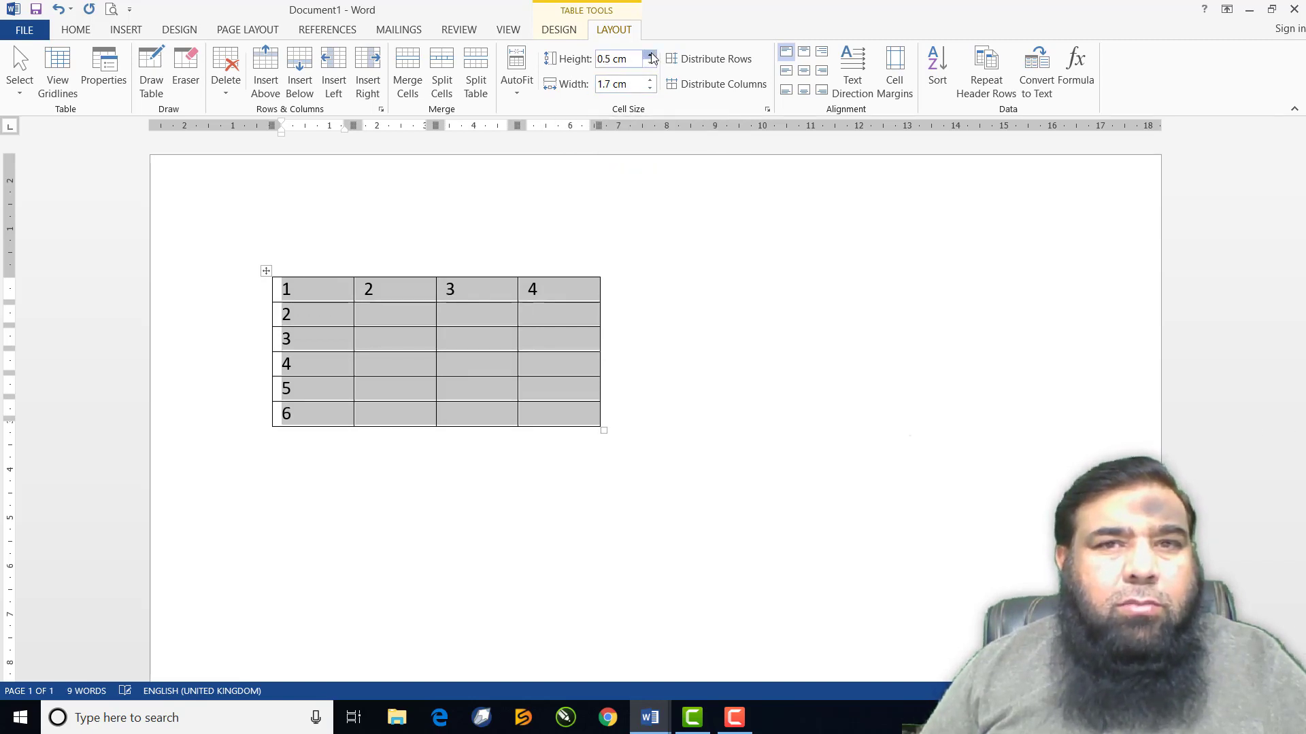
left_click(652, 55)
left_click(651, 54)
left_click(651, 54)
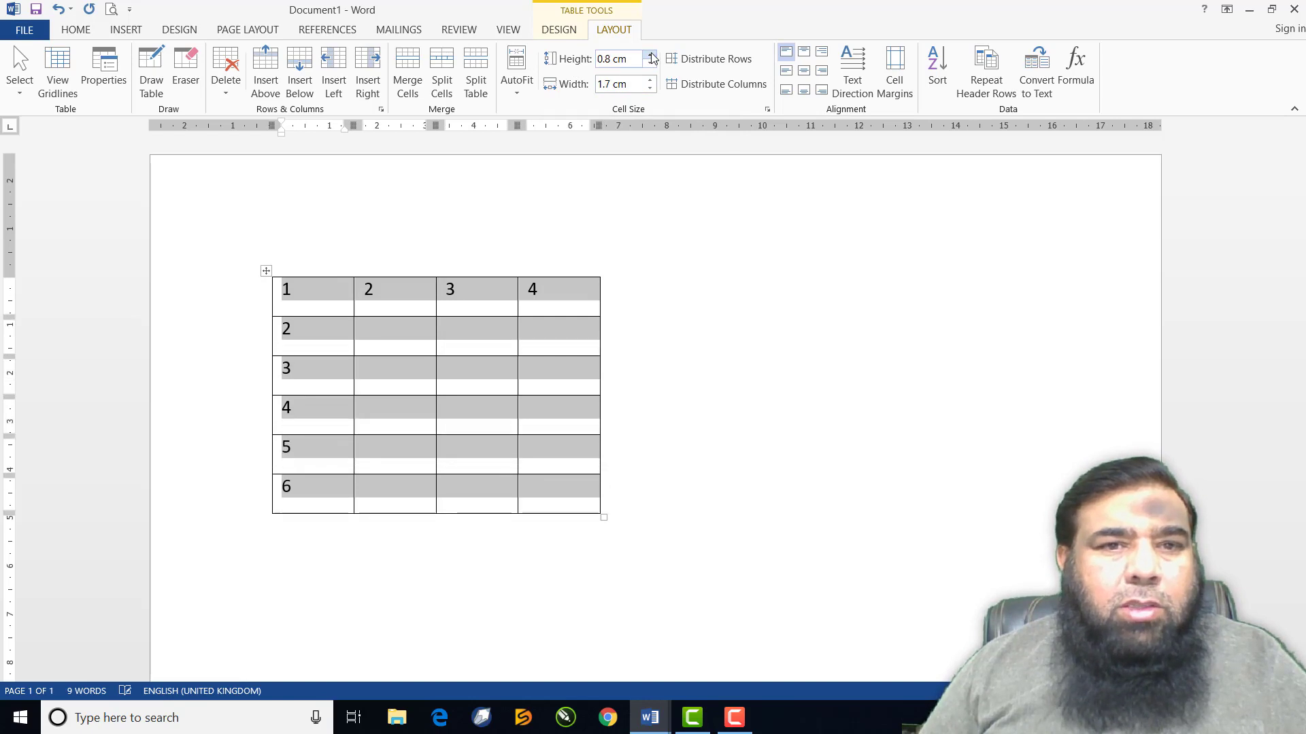
left_click(651, 55)
left_click(651, 54)
left_click(651, 54)
left_click(652, 55)
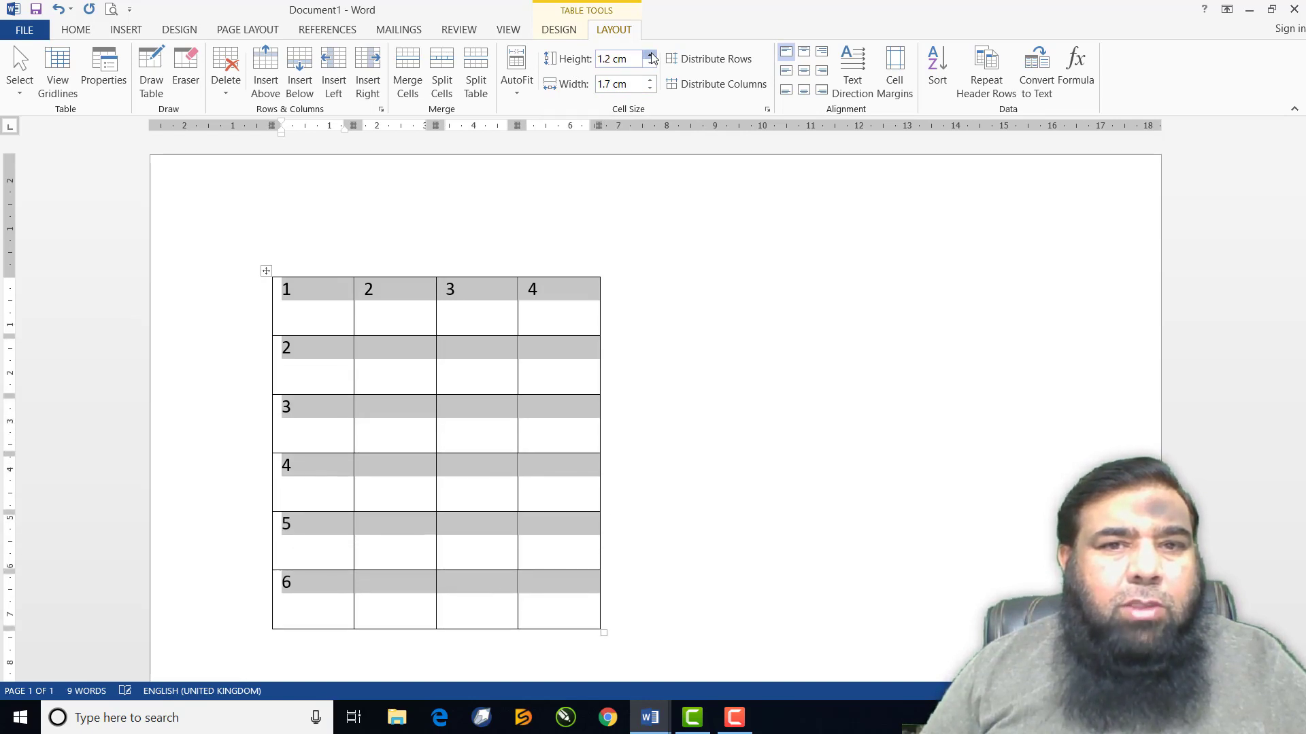
Widen the columns further to 2.7 cm.
left_click(650, 80)
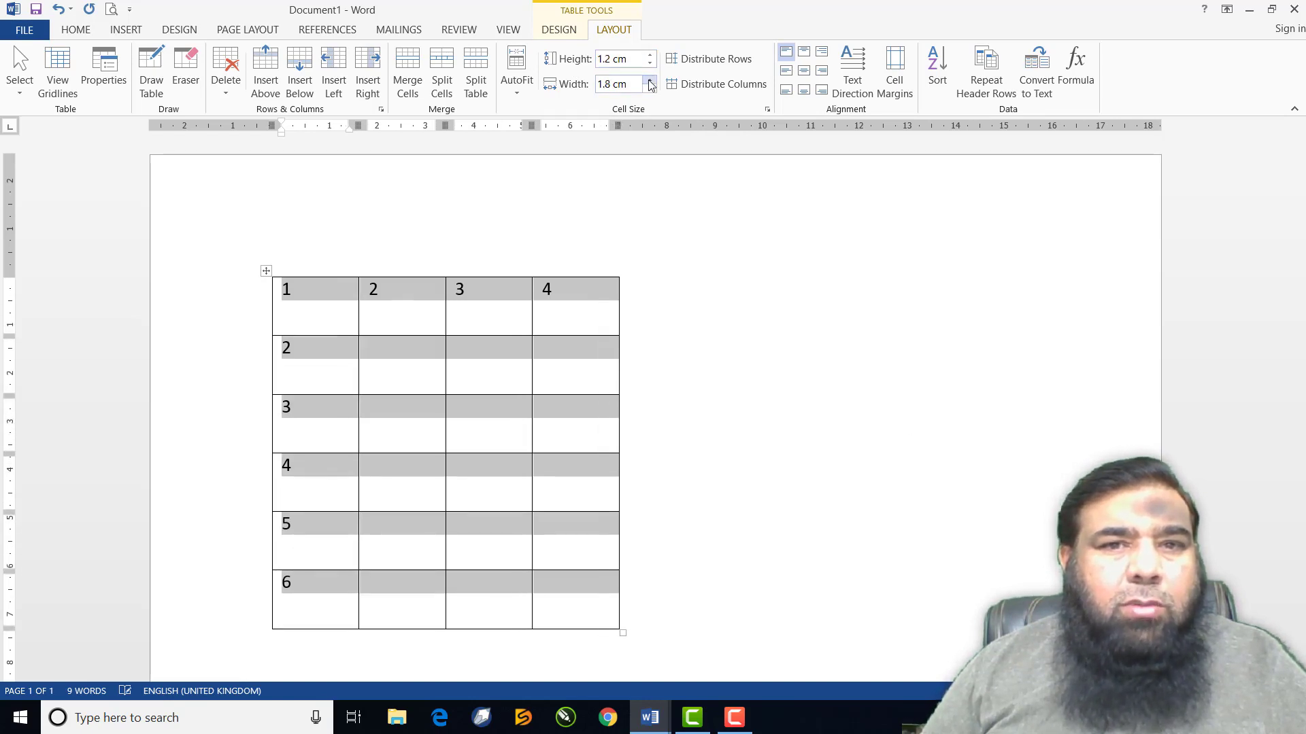
left_click(650, 80)
left_click(650, 80)
left_click(650, 80)
left_click(650, 80)
left_click(650, 81)
left_click(650, 81)
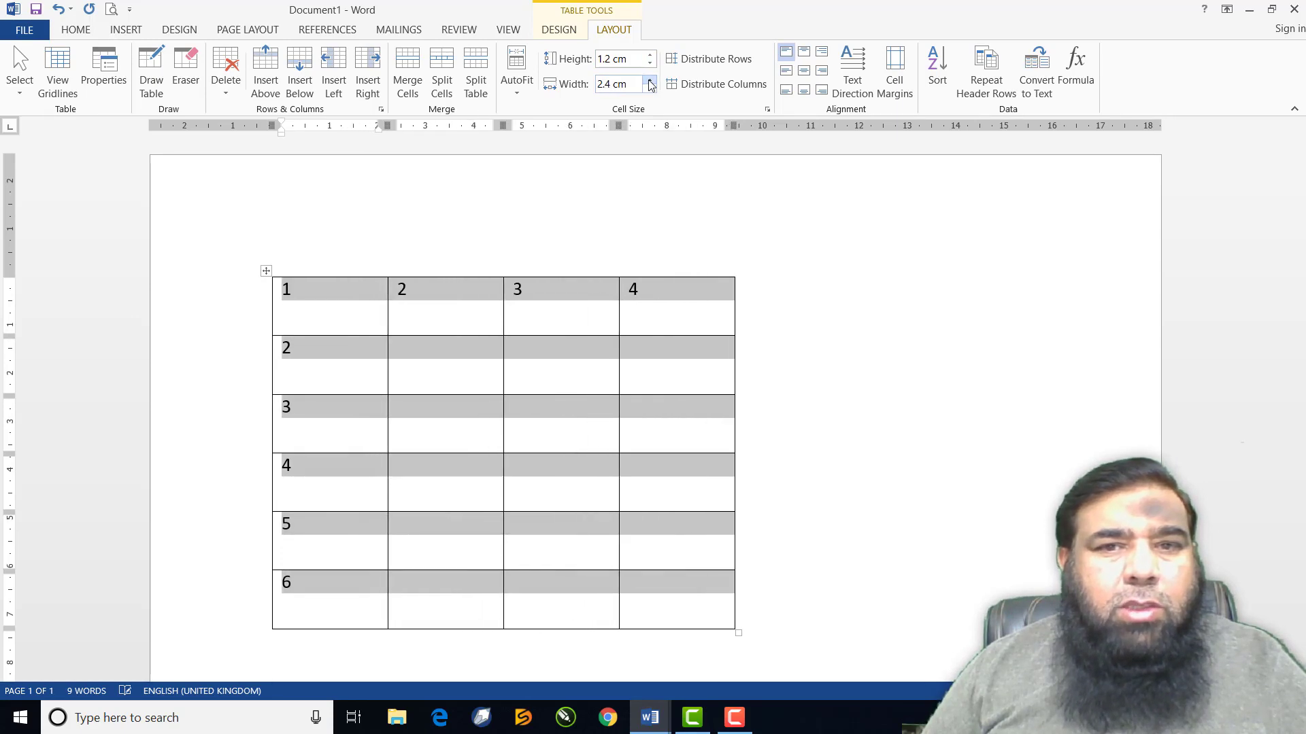
left_click(650, 80)
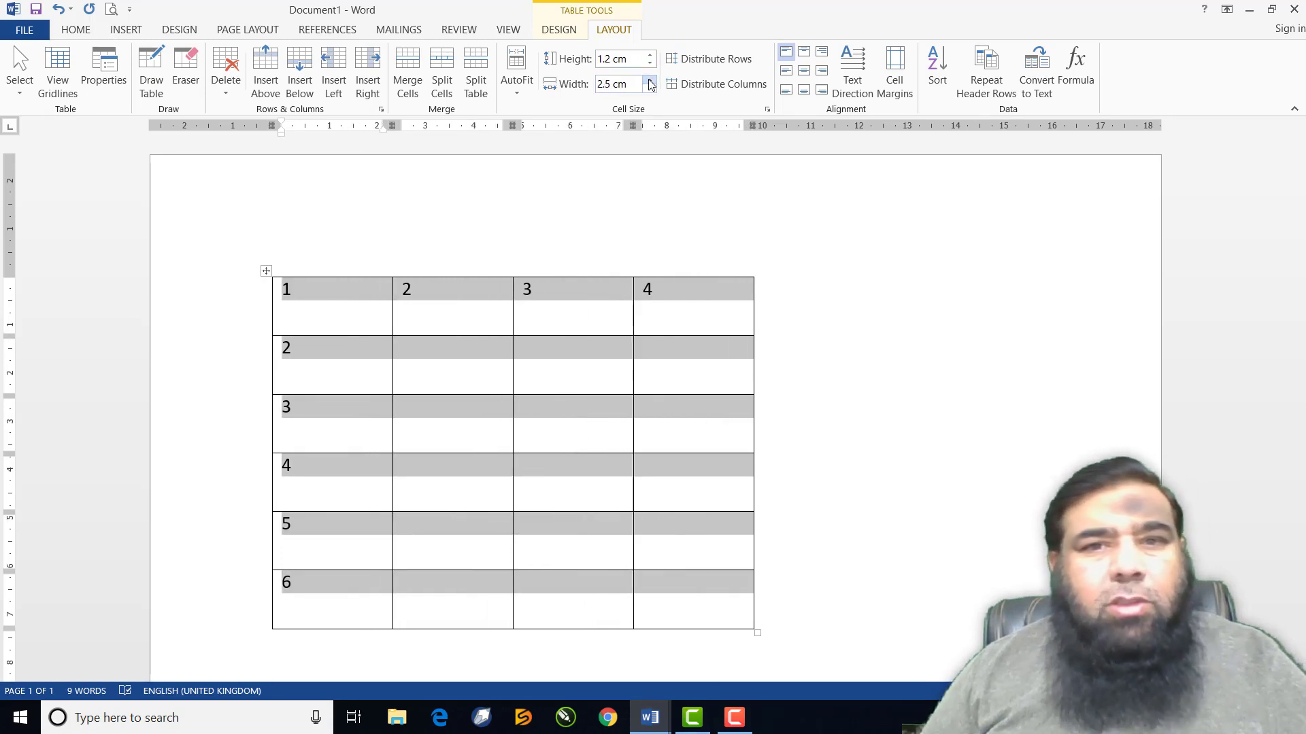
left_click(650, 80)
left_click(651, 80)
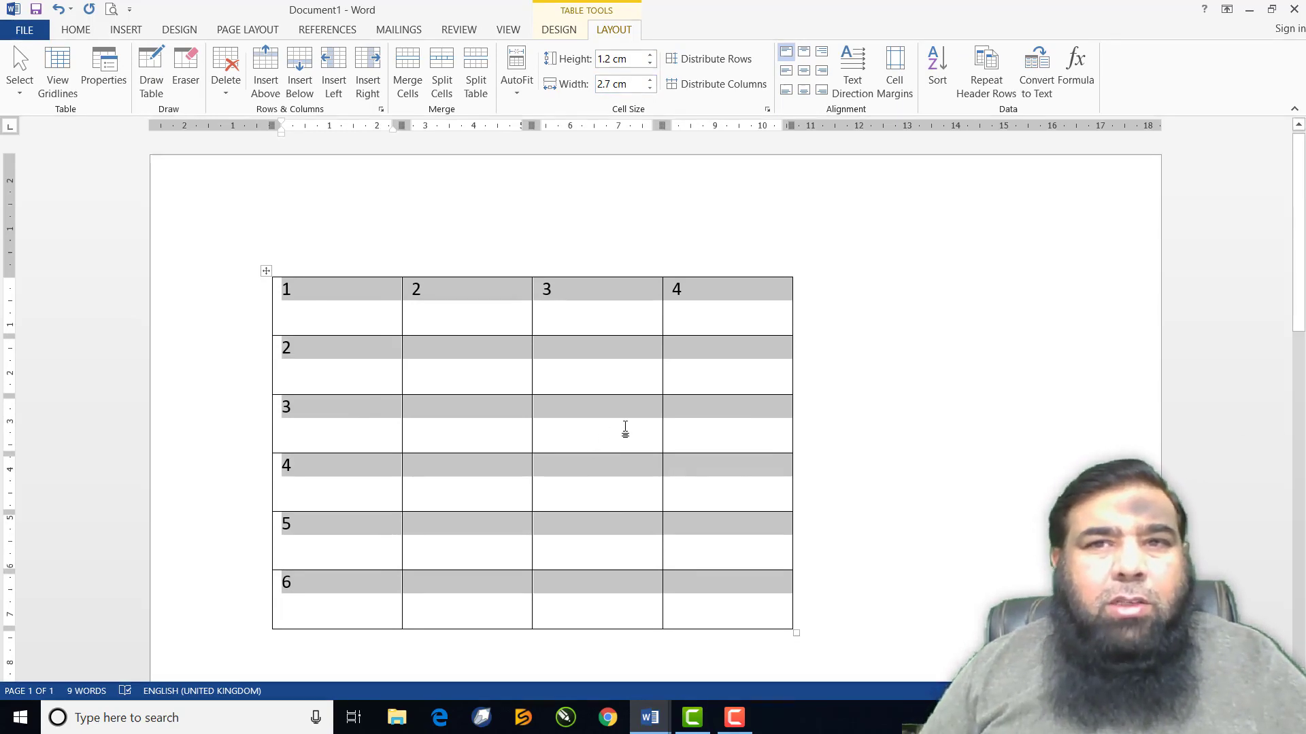
Try each cell alignment option, settle on Align Top Center, then deselect the table.
left_click(805, 55)
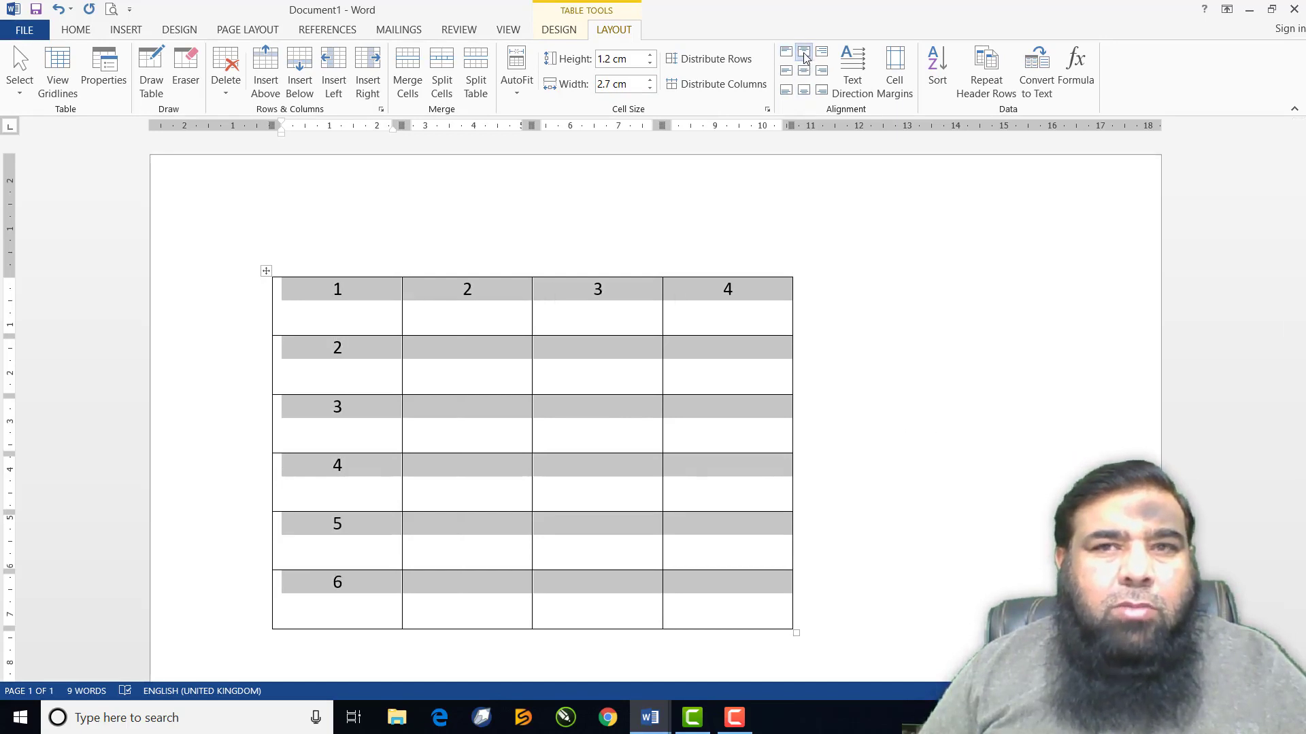
left_click(823, 56)
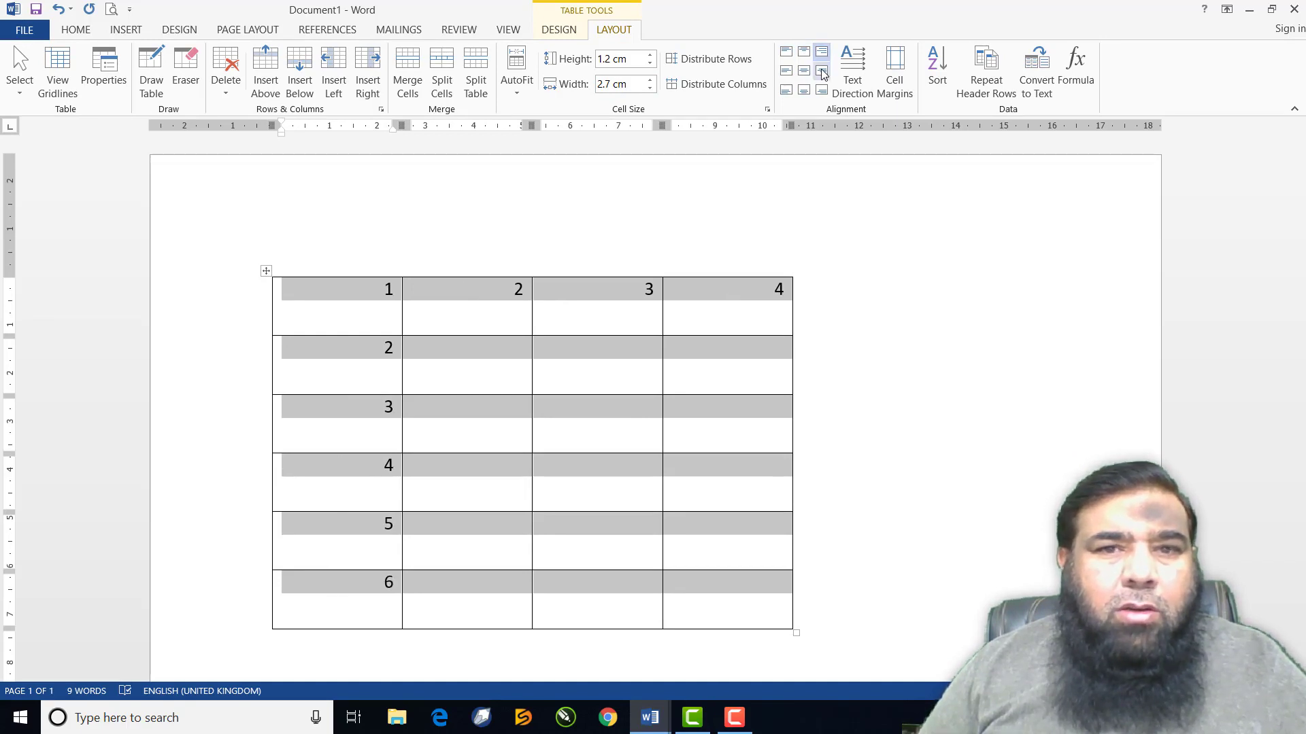
left_click(823, 71)
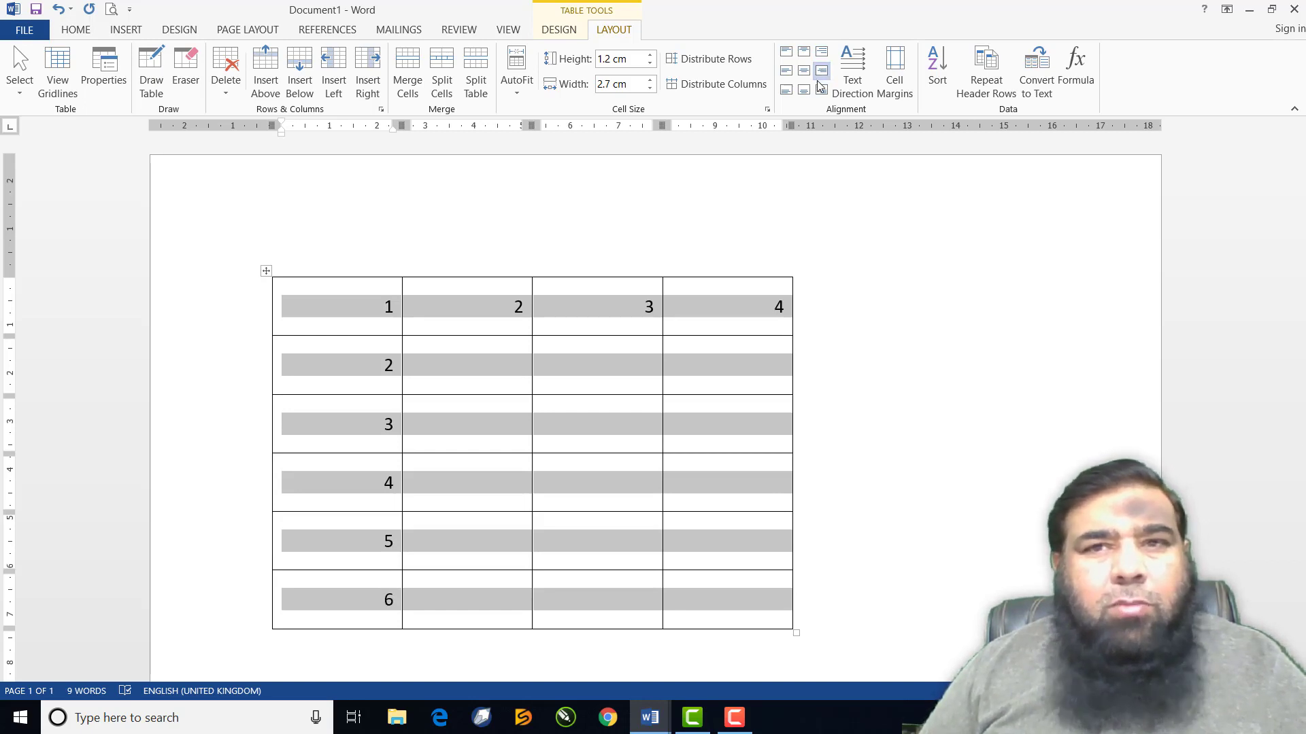
left_click(803, 72)
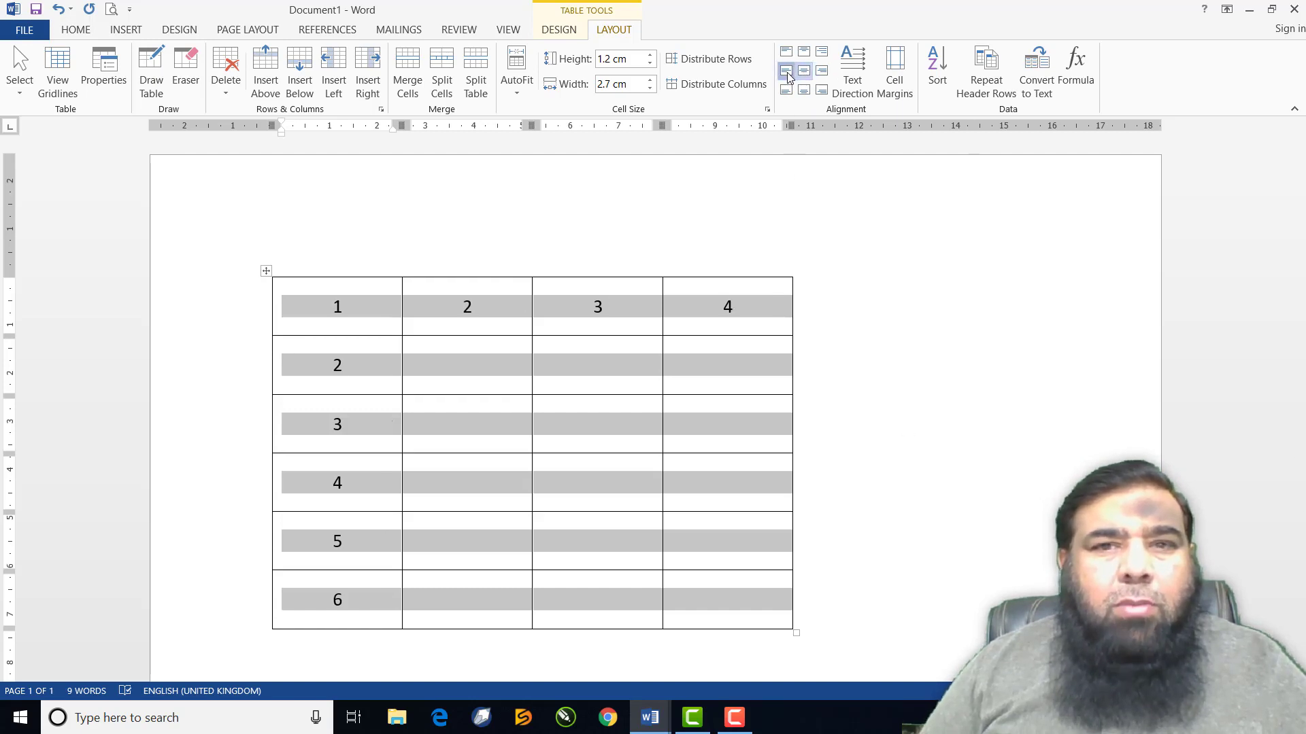
left_click(786, 71)
left_click(786, 90)
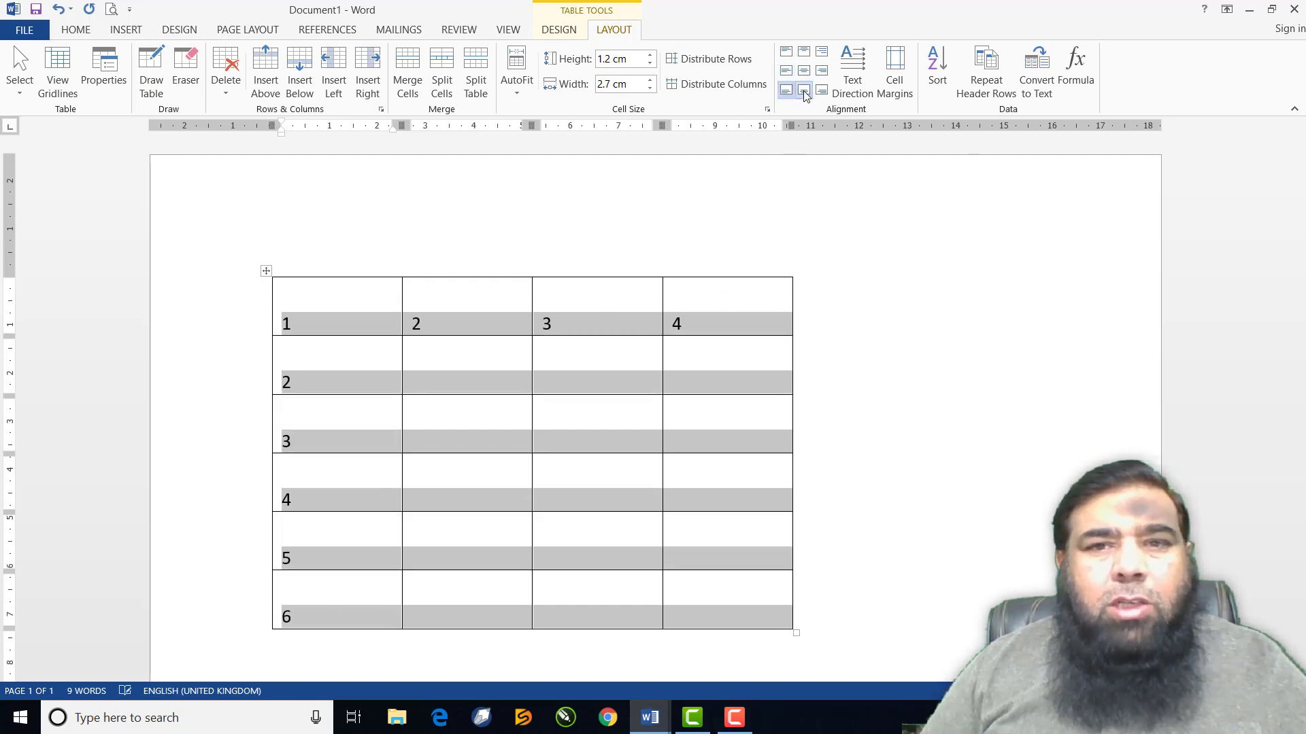
left_click(804, 91)
left_click(821, 91)
left_click(821, 70)
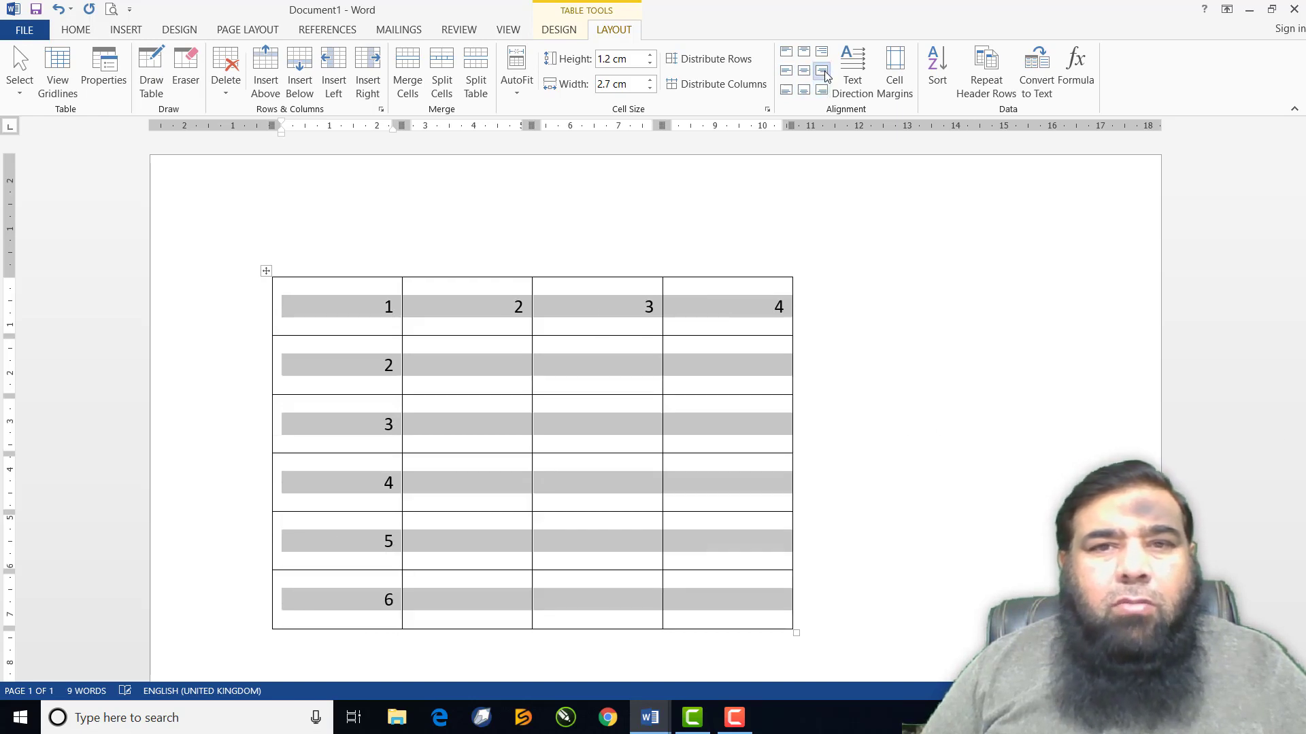
left_click(805, 53)
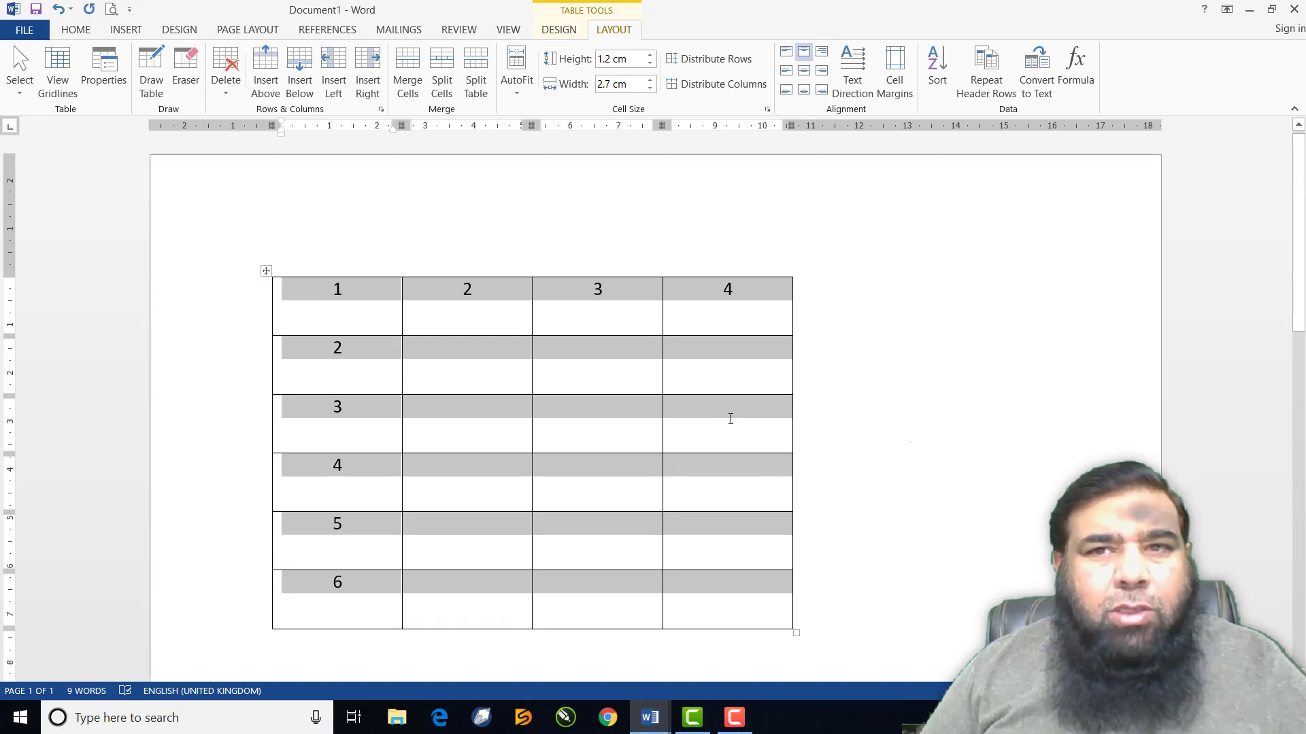
left_click(586, 397)
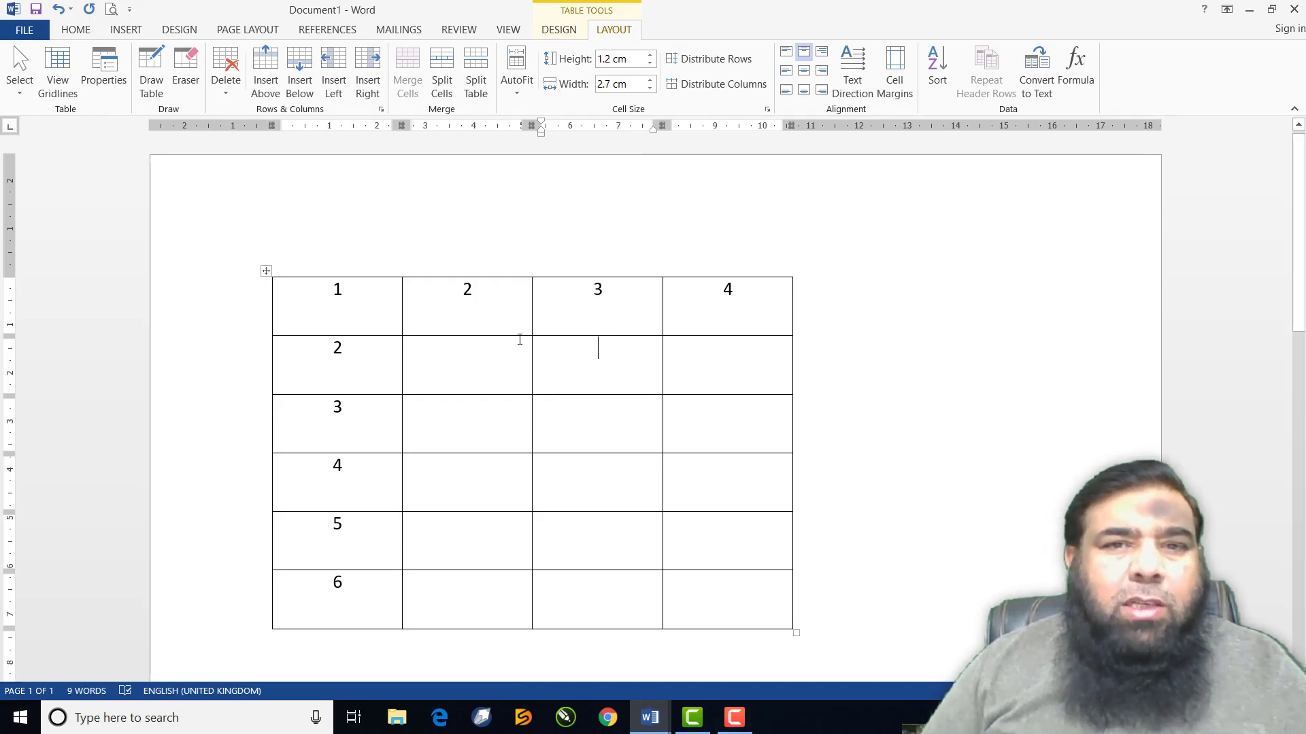
left_click_drag(529, 366, 555, 365)
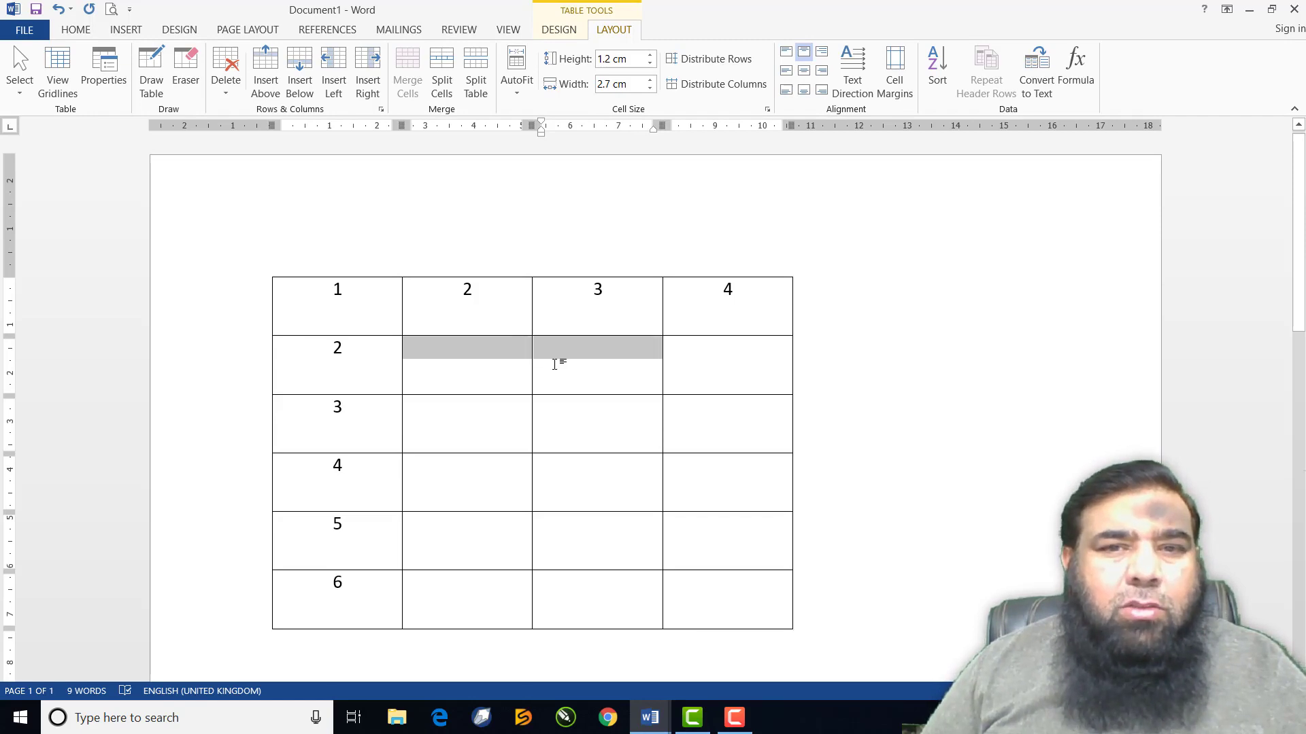
left_click_drag(646, 375, 688, 374)
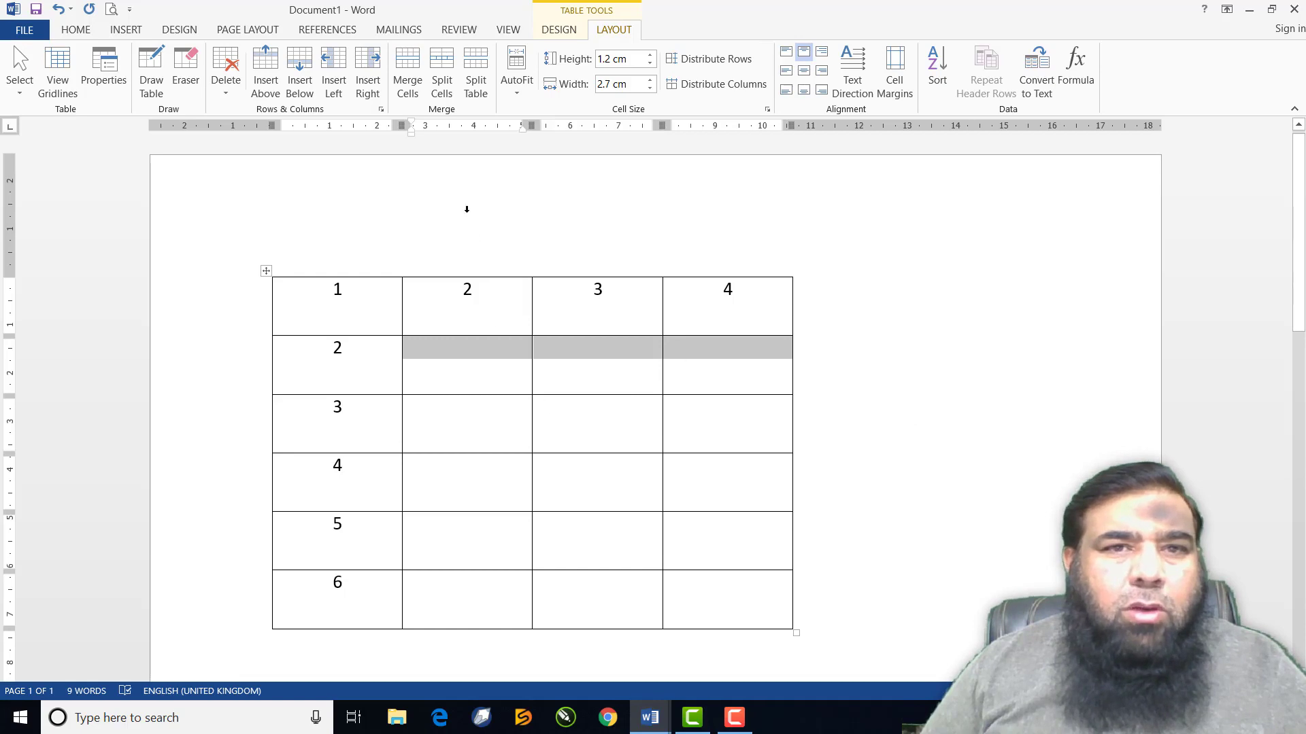
left_click(404, 71)
left_click(544, 469)
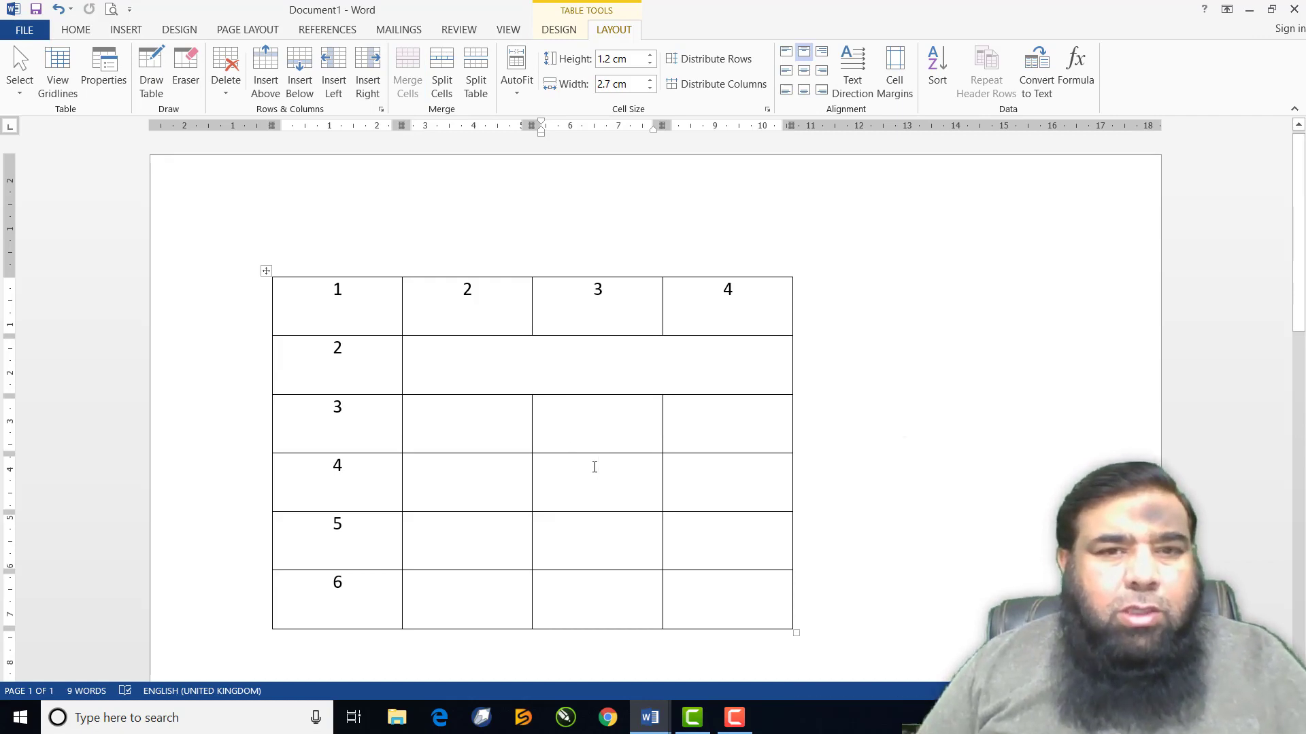
key("ctrl+z")
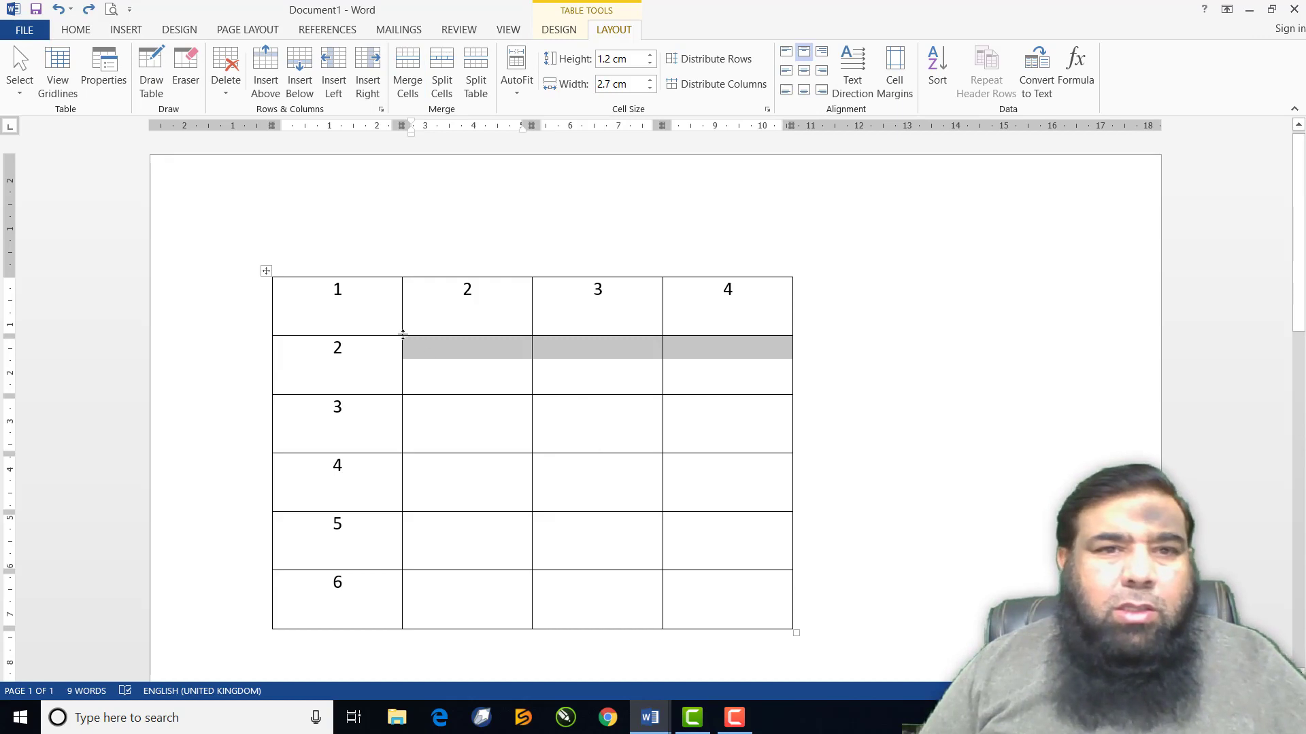
left_click_drag(385, 312, 518, 611)
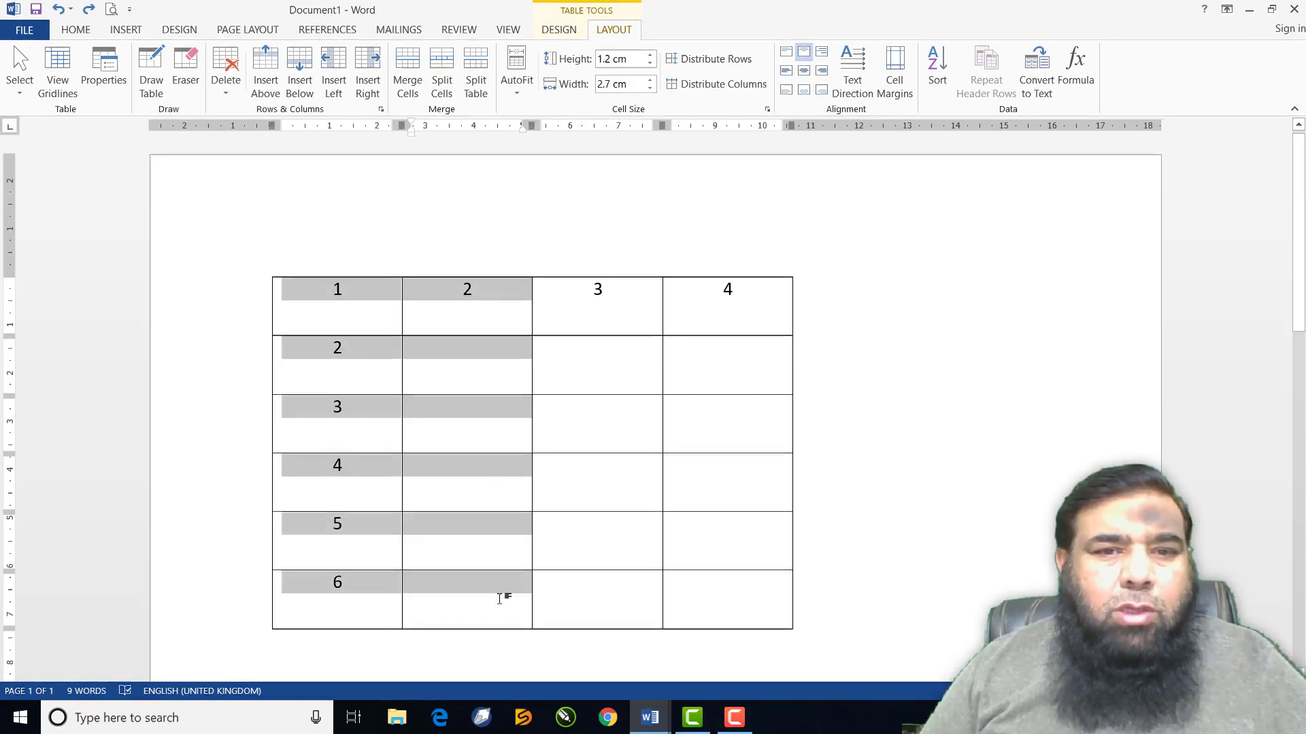
Apply single-line, black, 3 pt All Borders to every cell of the selected table.
left_click_drag(518, 610, 701, 615)
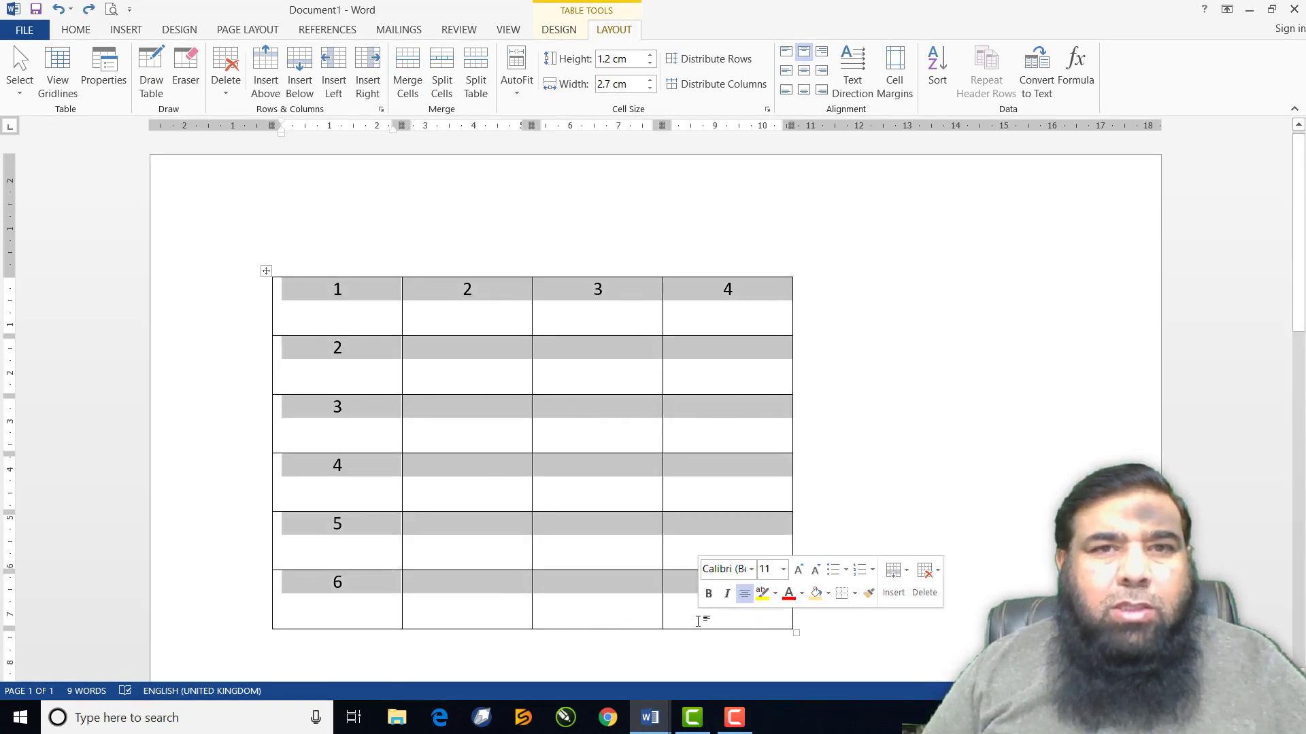
left_click(563, 31)
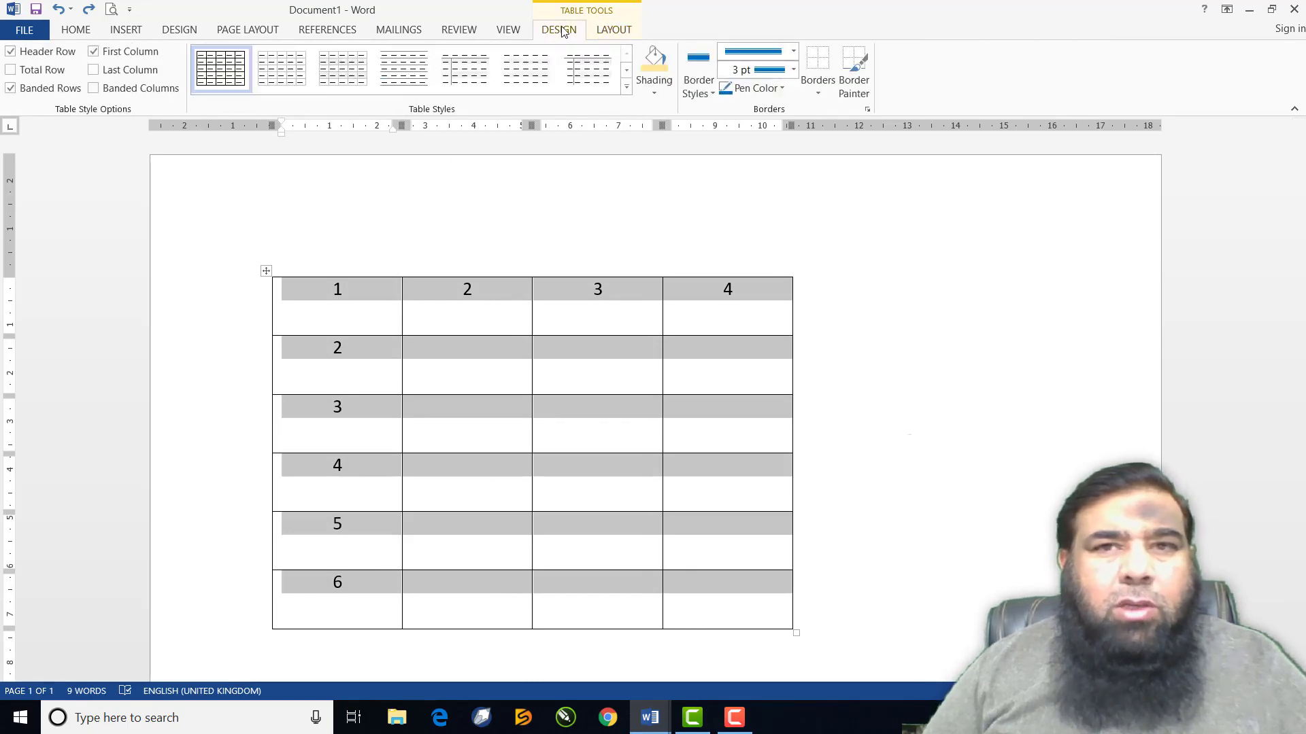
left_click(794, 51)
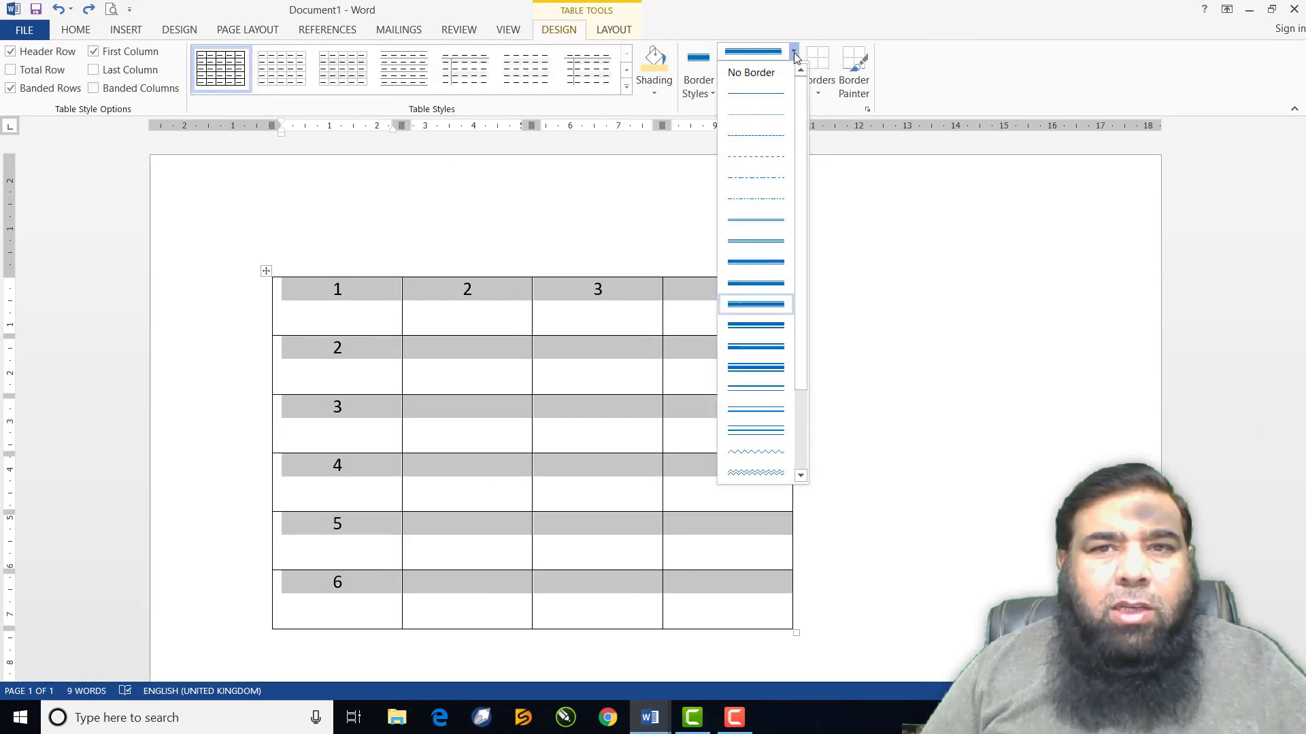
left_click(778, 90)
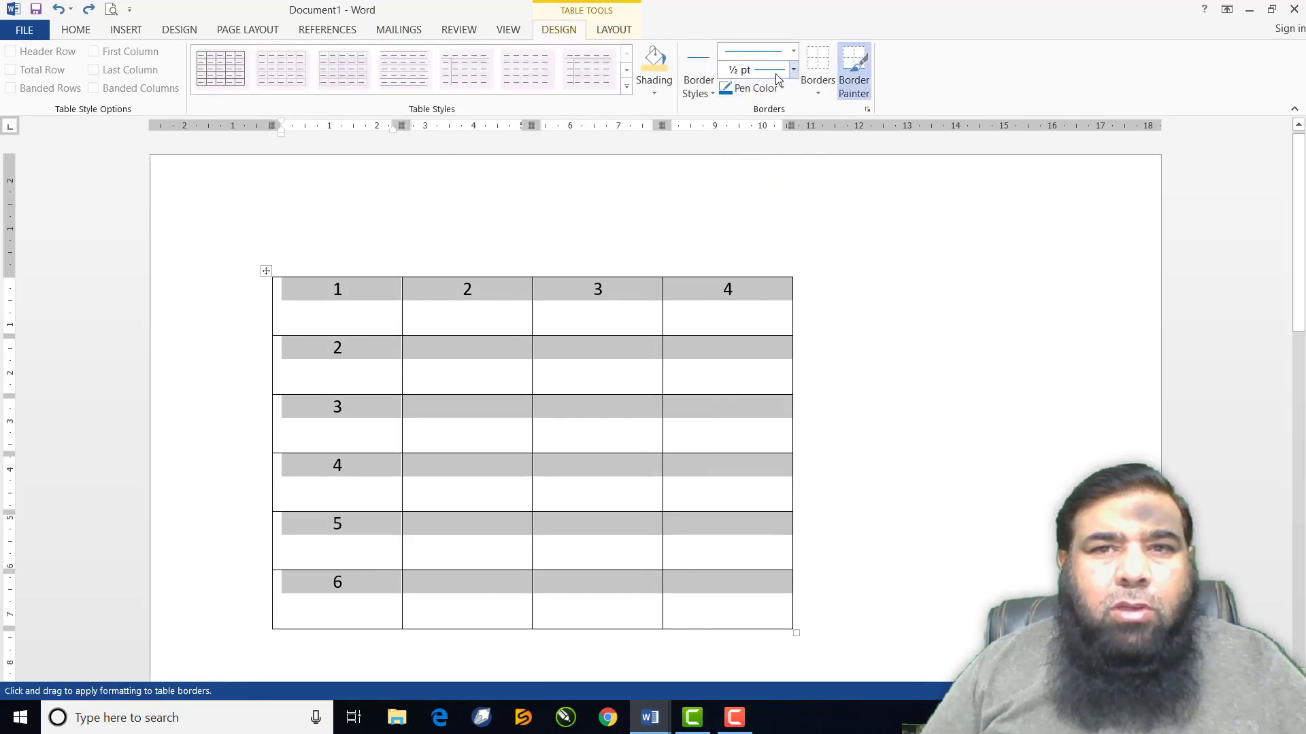
left_click(782, 90)
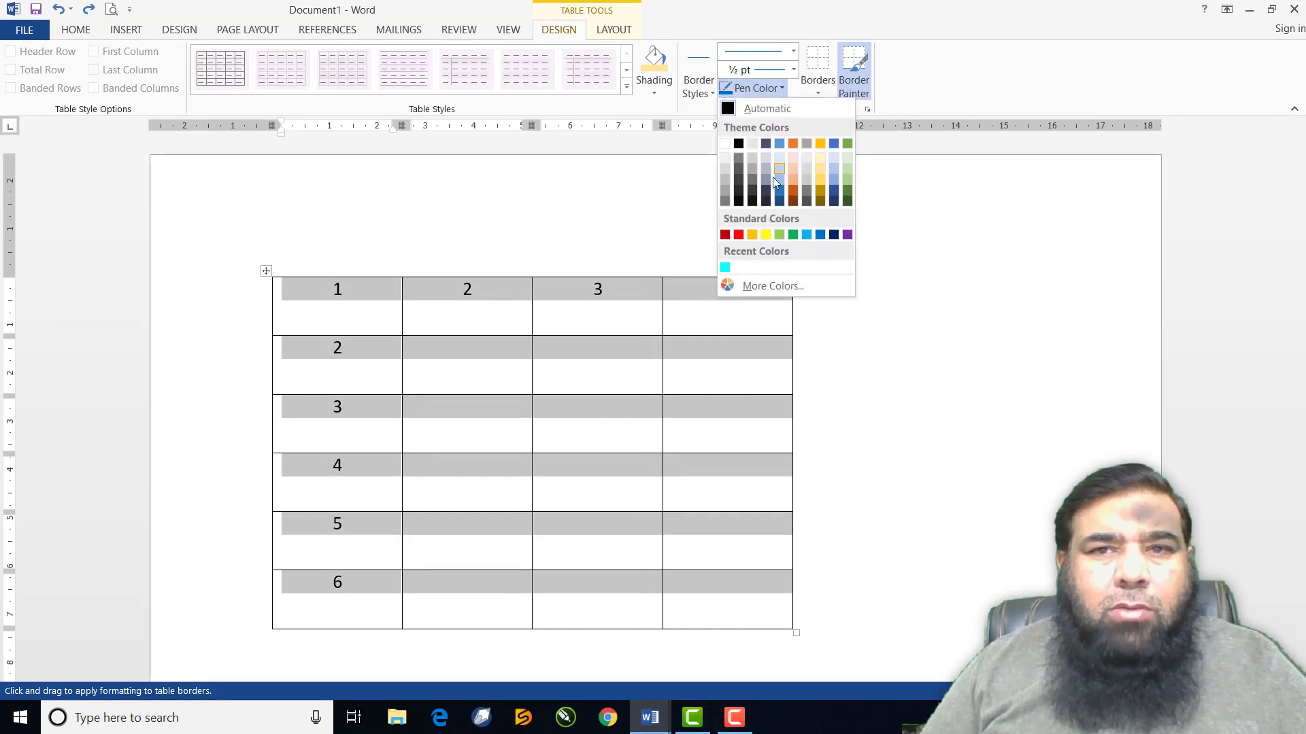
left_click(739, 203)
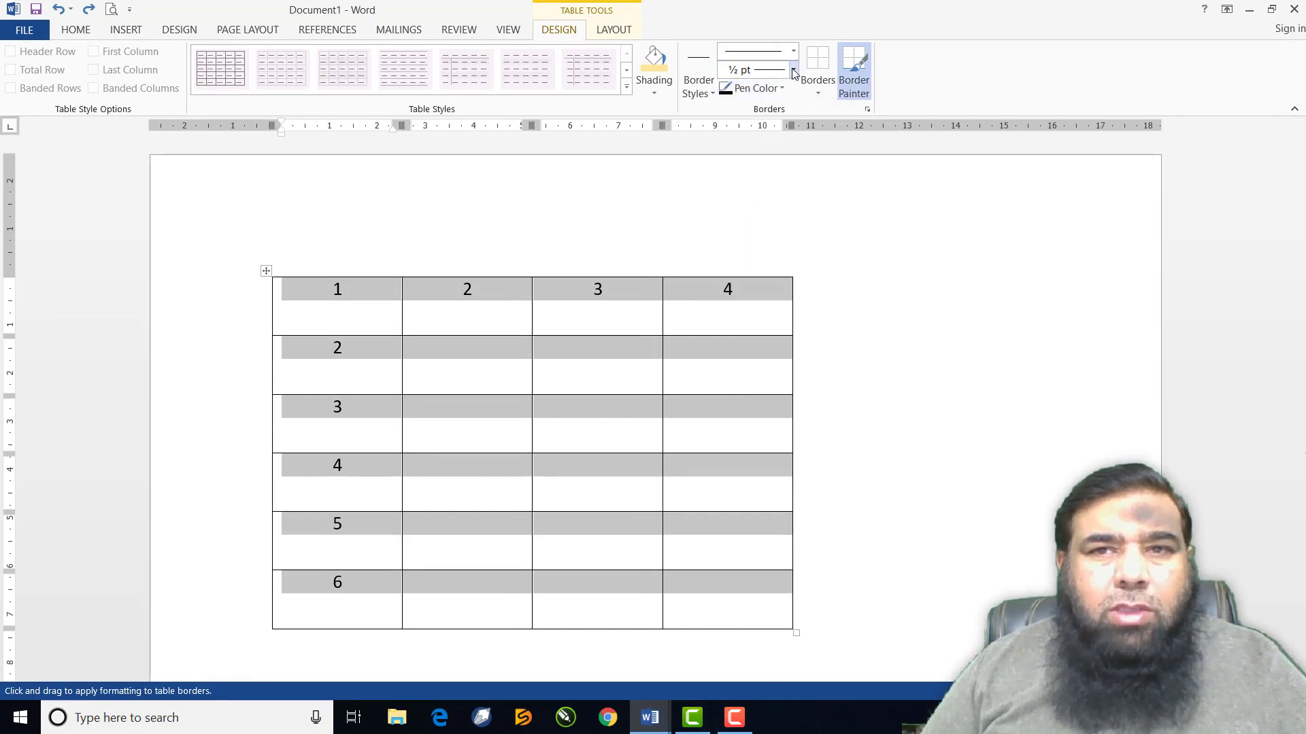
left_click(793, 70)
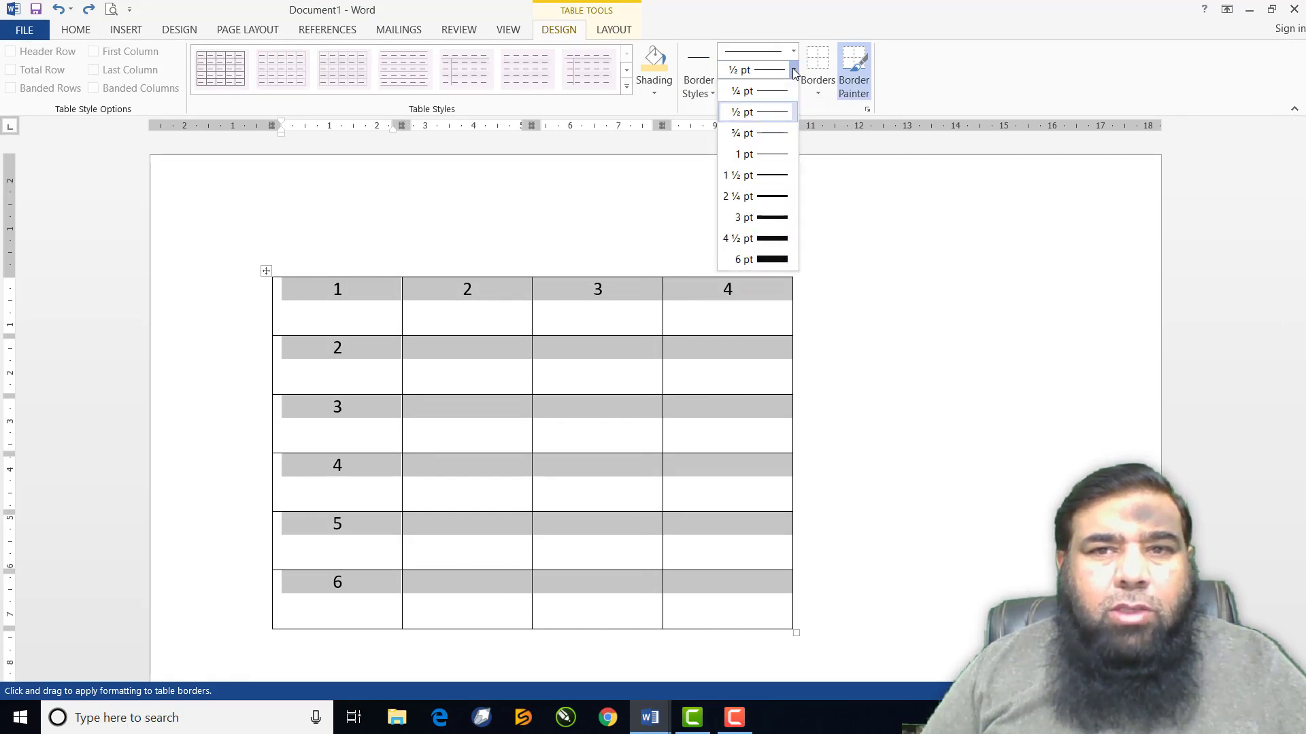
left_click(773, 216)
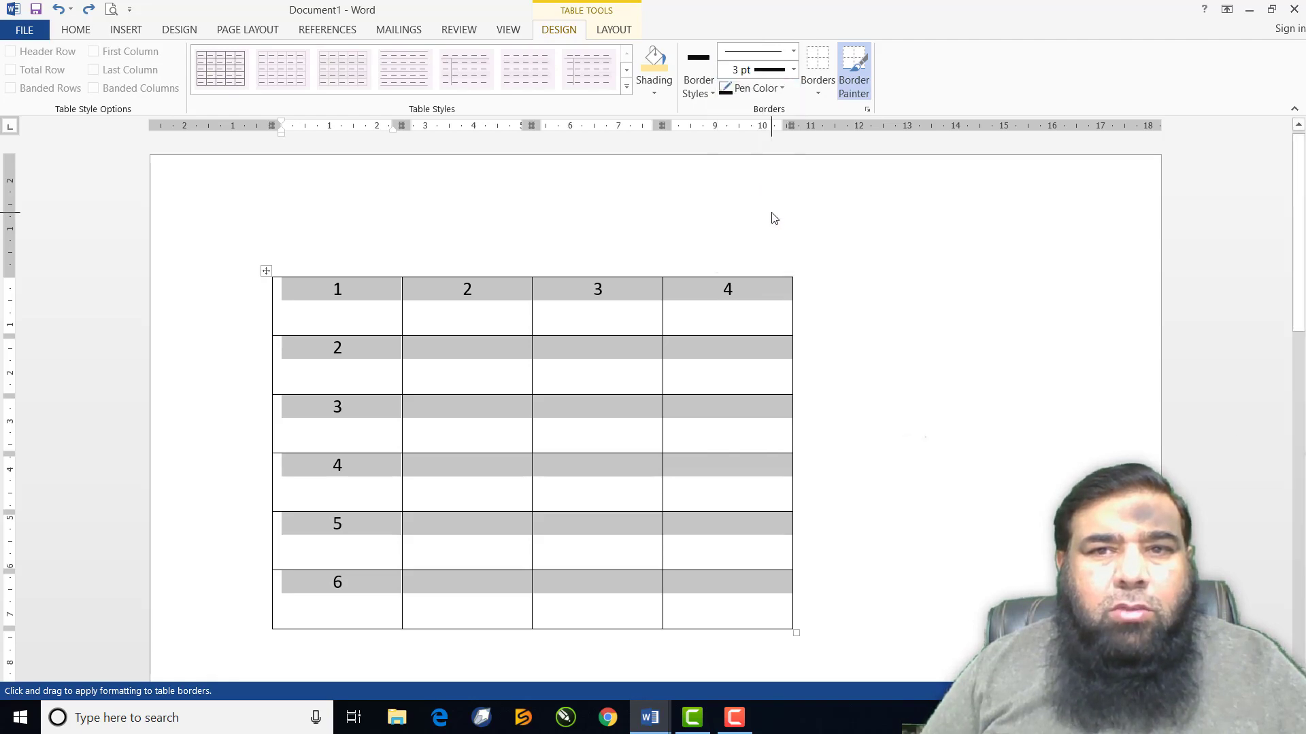
left_click(818, 93)
left_click(843, 206)
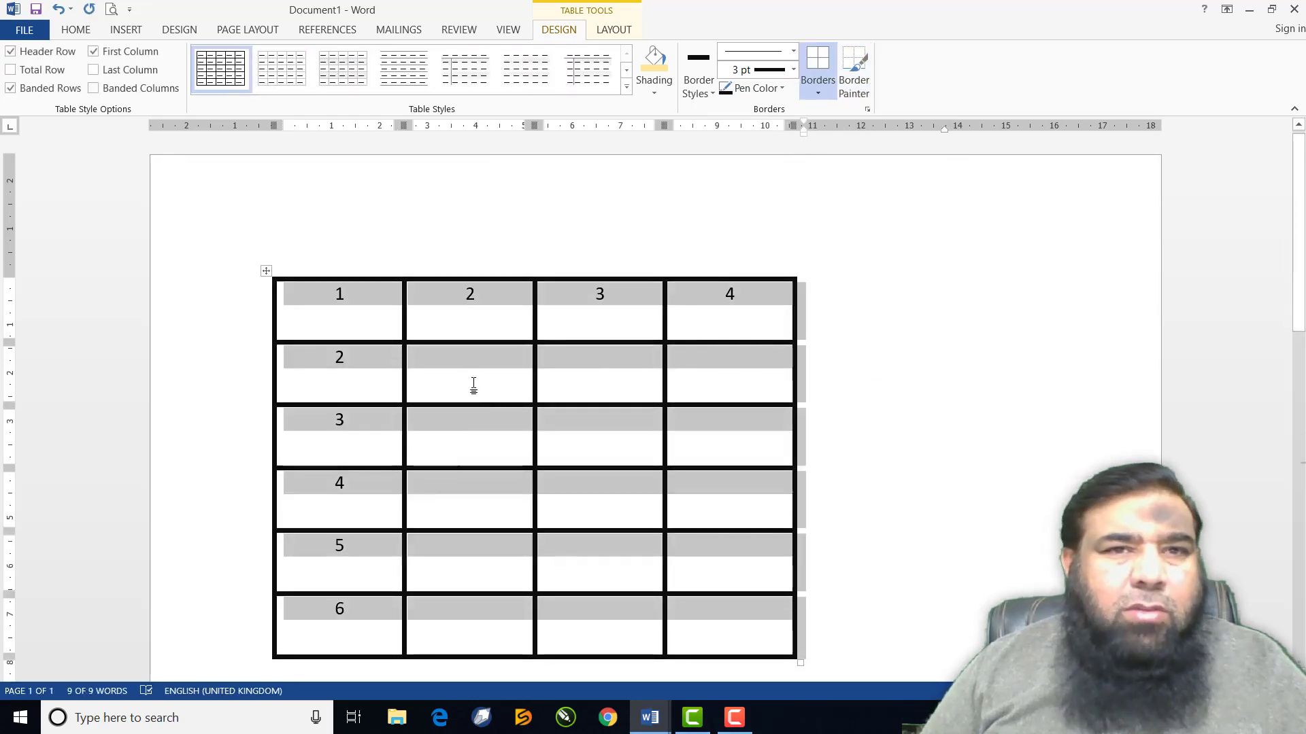
Trial-merge row 3's cells in columns 2–4, then undo the merge with Ctrl+Z.
left_click(614, 29)
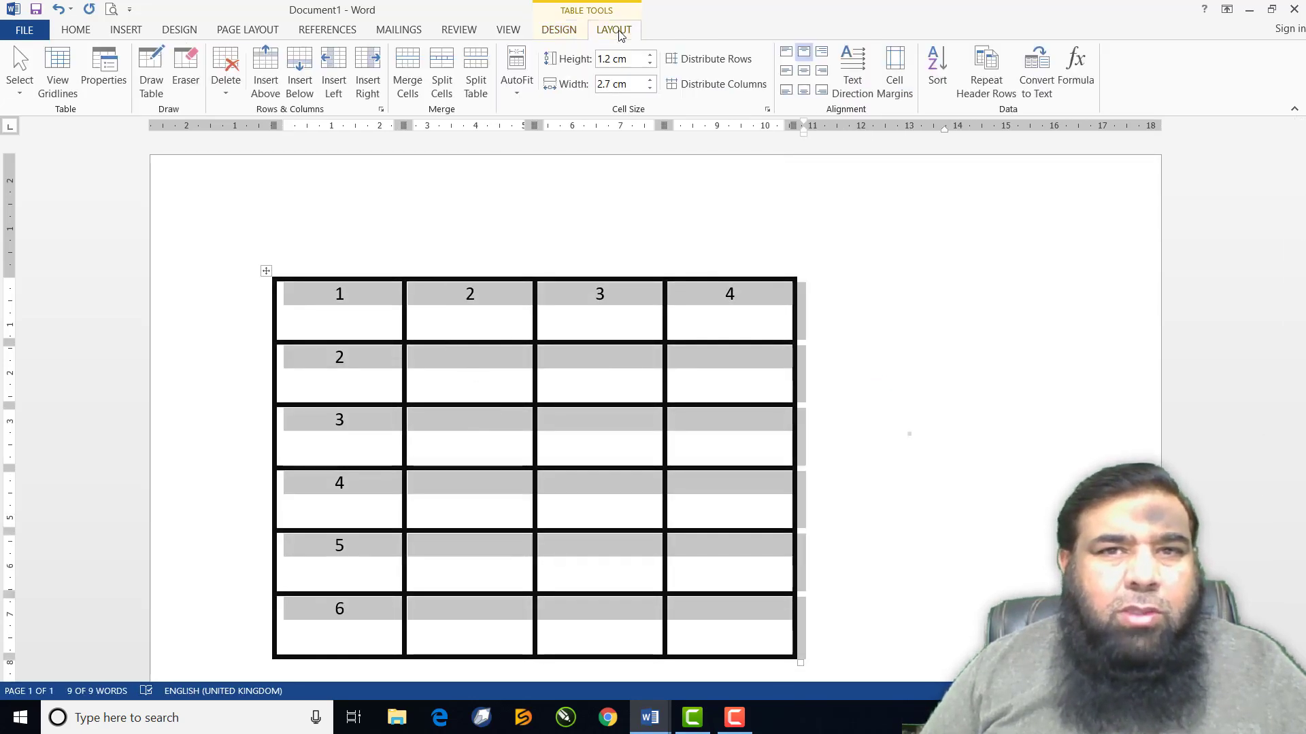
left_click(476, 457)
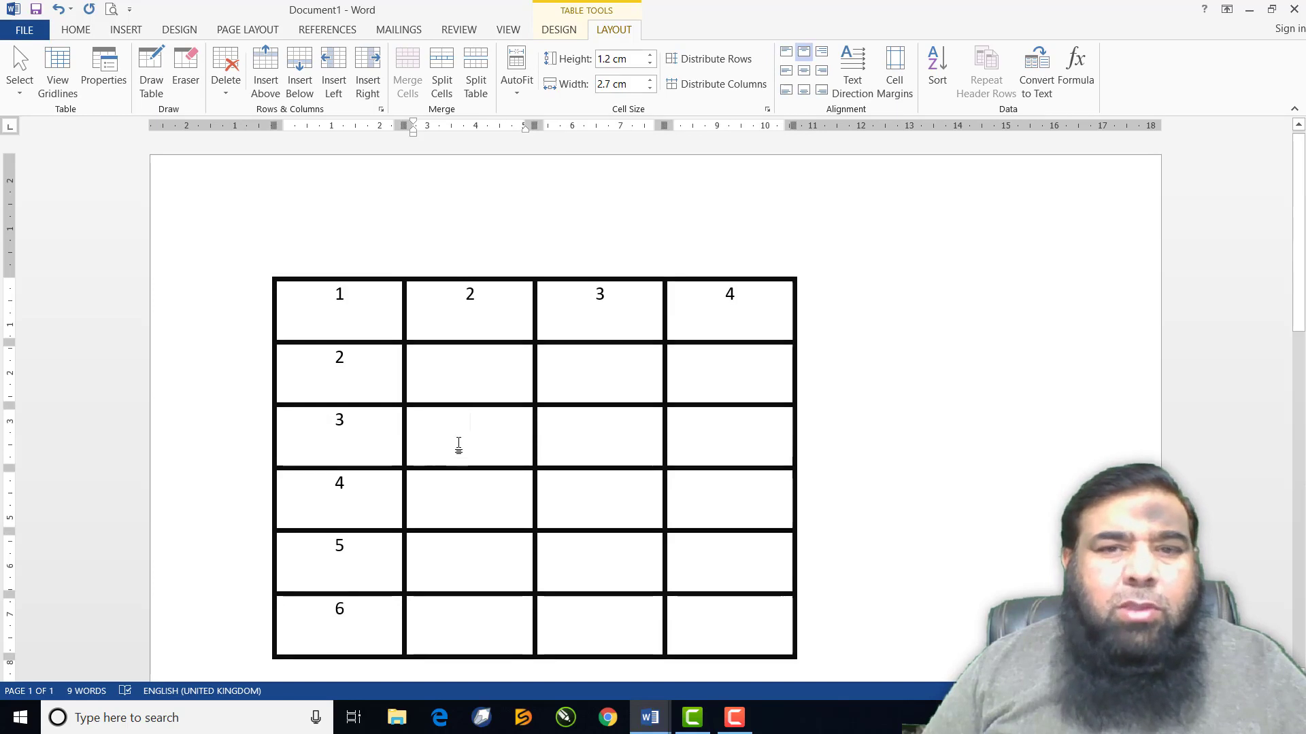
left_click_drag(457, 446, 714, 457)
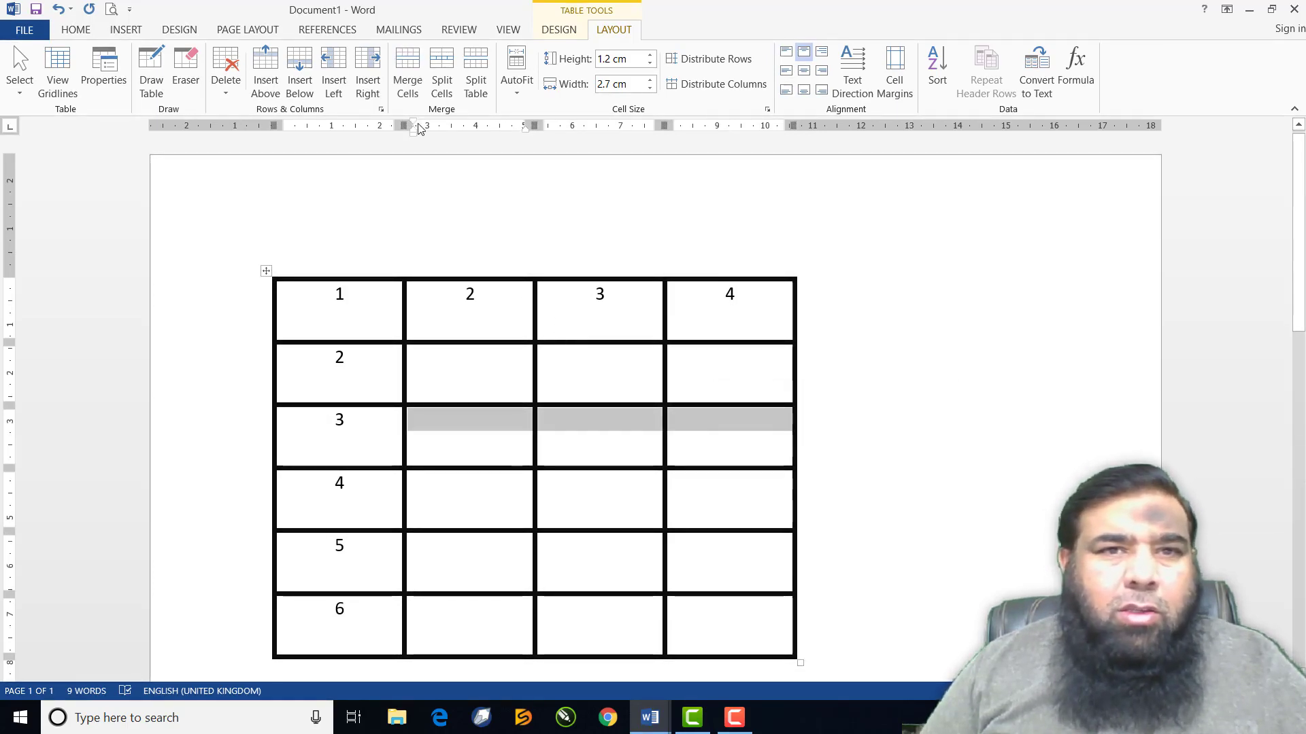
left_click(411, 79)
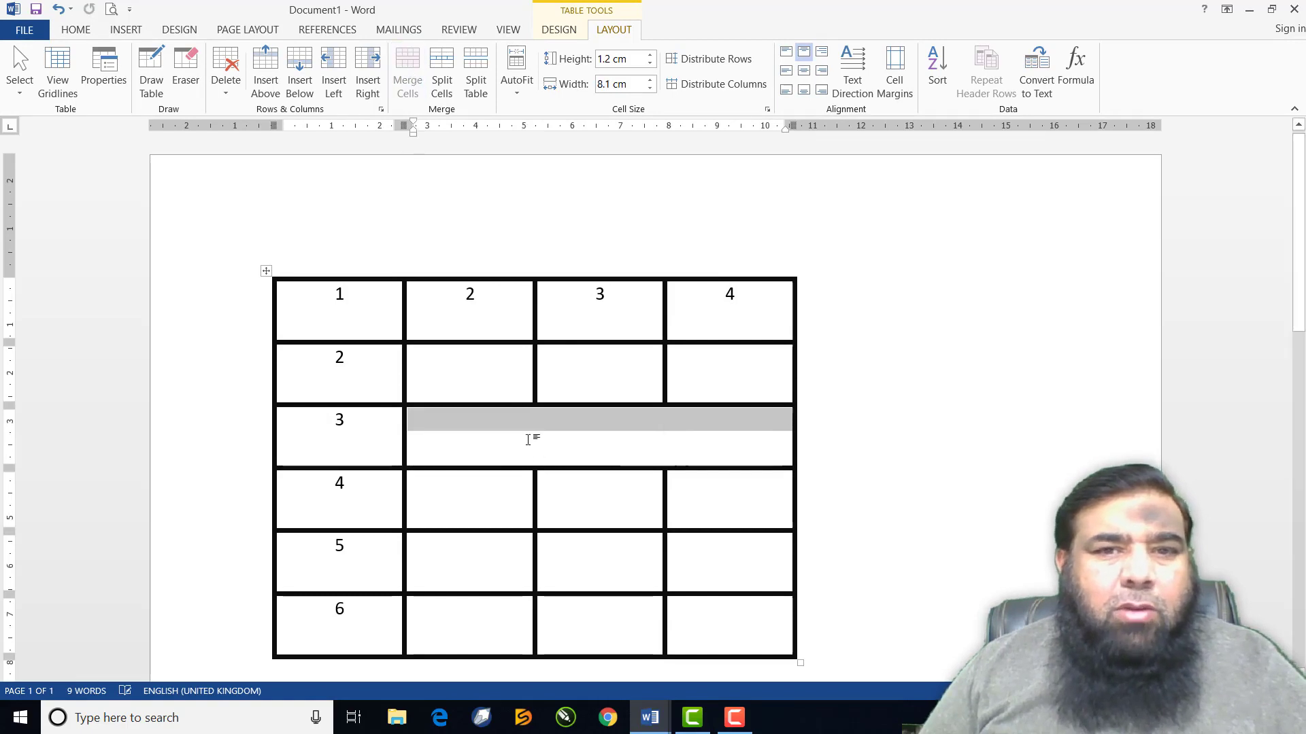
left_click(531, 512)
scroll(531, 512, "down", 3)
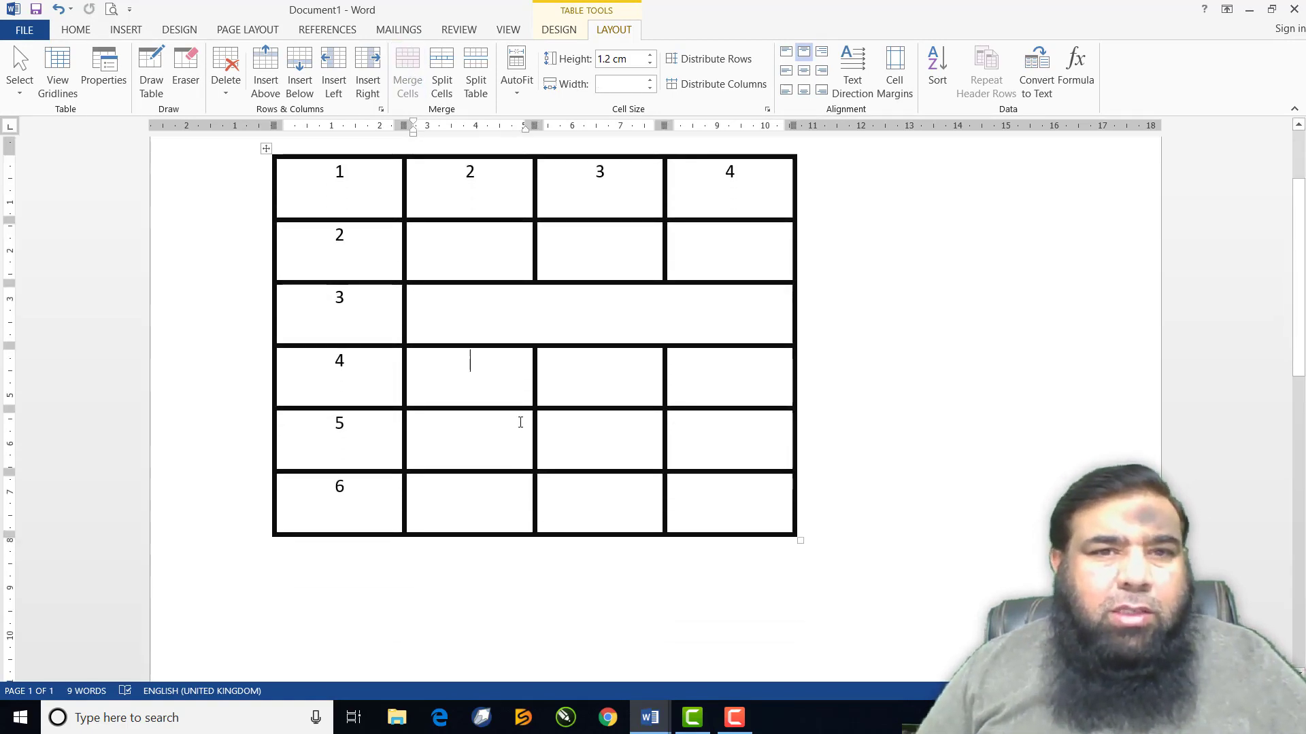
key("ctrl+z")
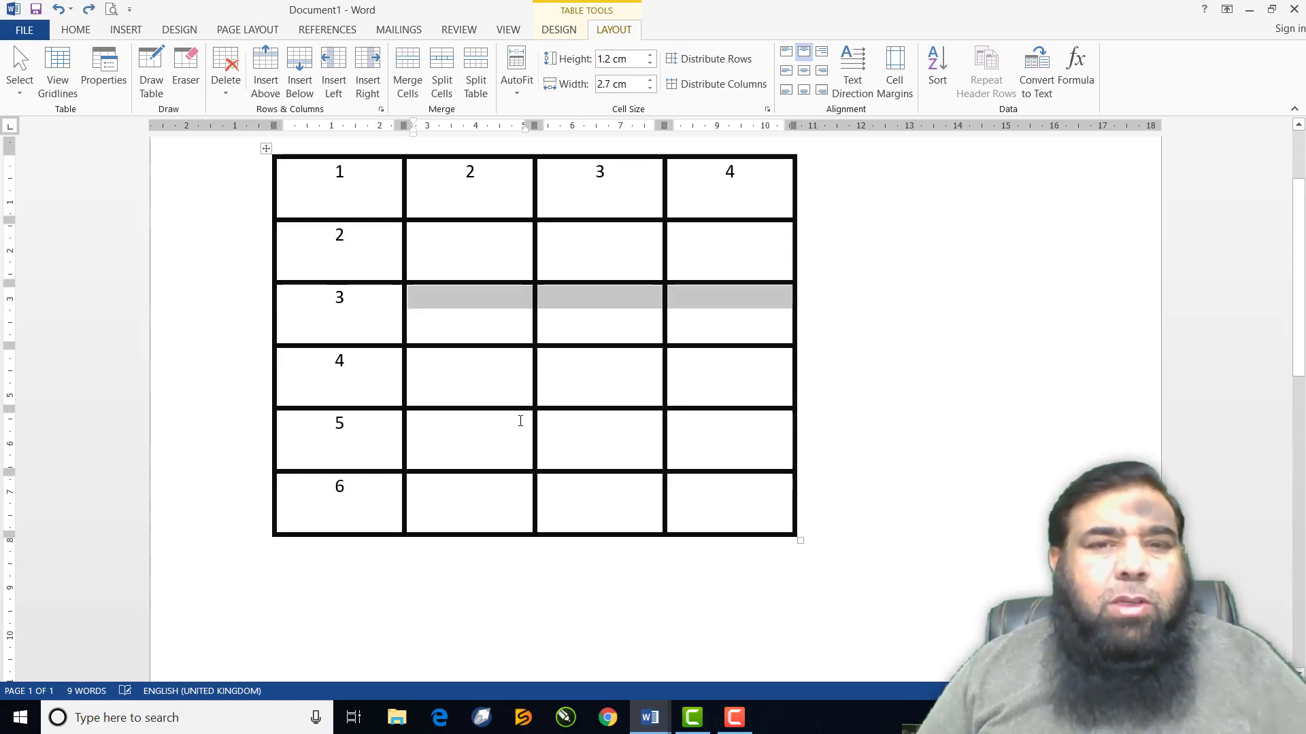
left_click(483, 248)
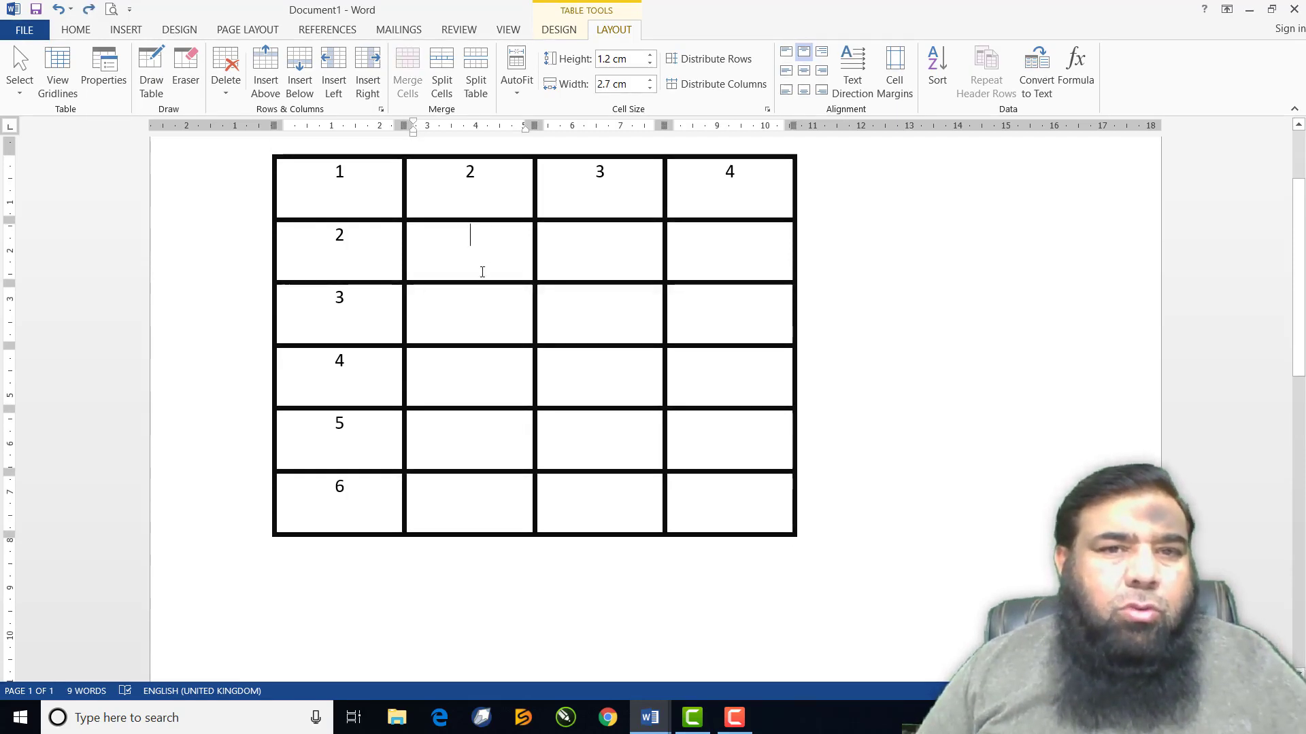
Trial-merge and undo column 2's rows 2–5, then drag column 2 wider to 6.25 cm.
left_click_drag(482, 272, 483, 422)
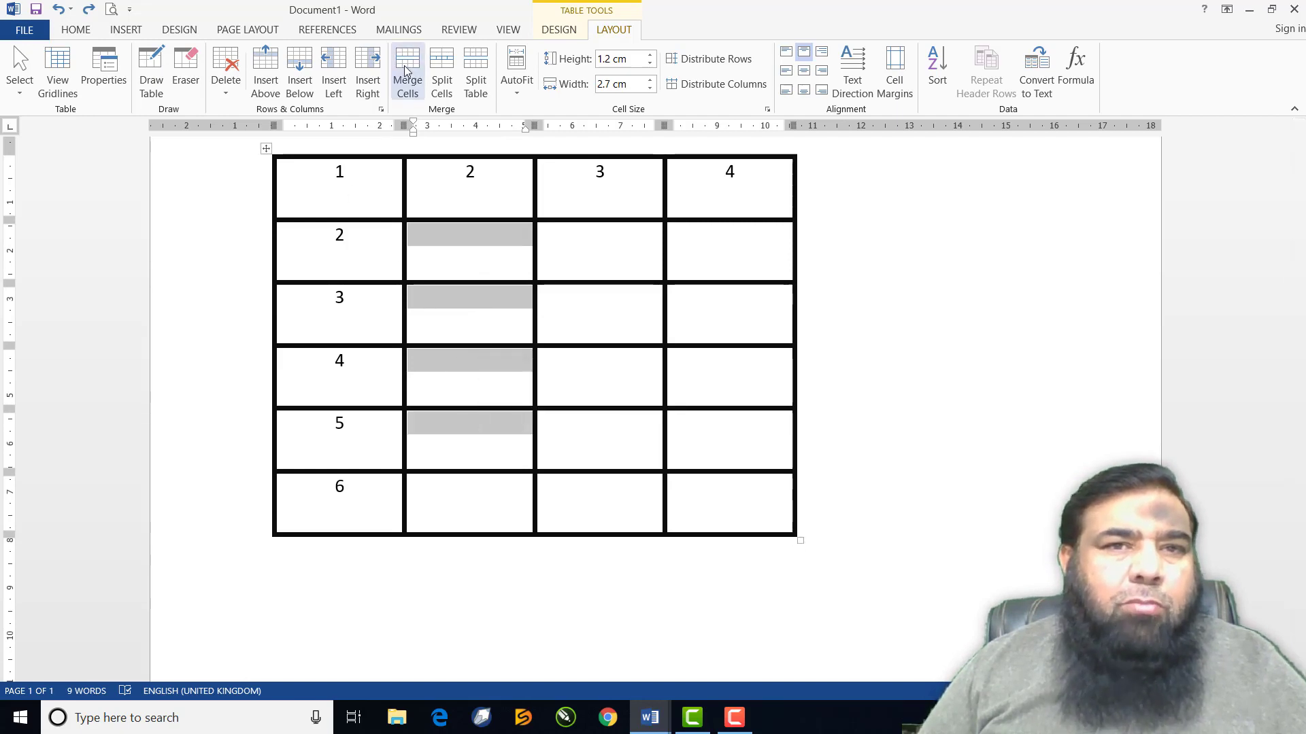
left_click(405, 70)
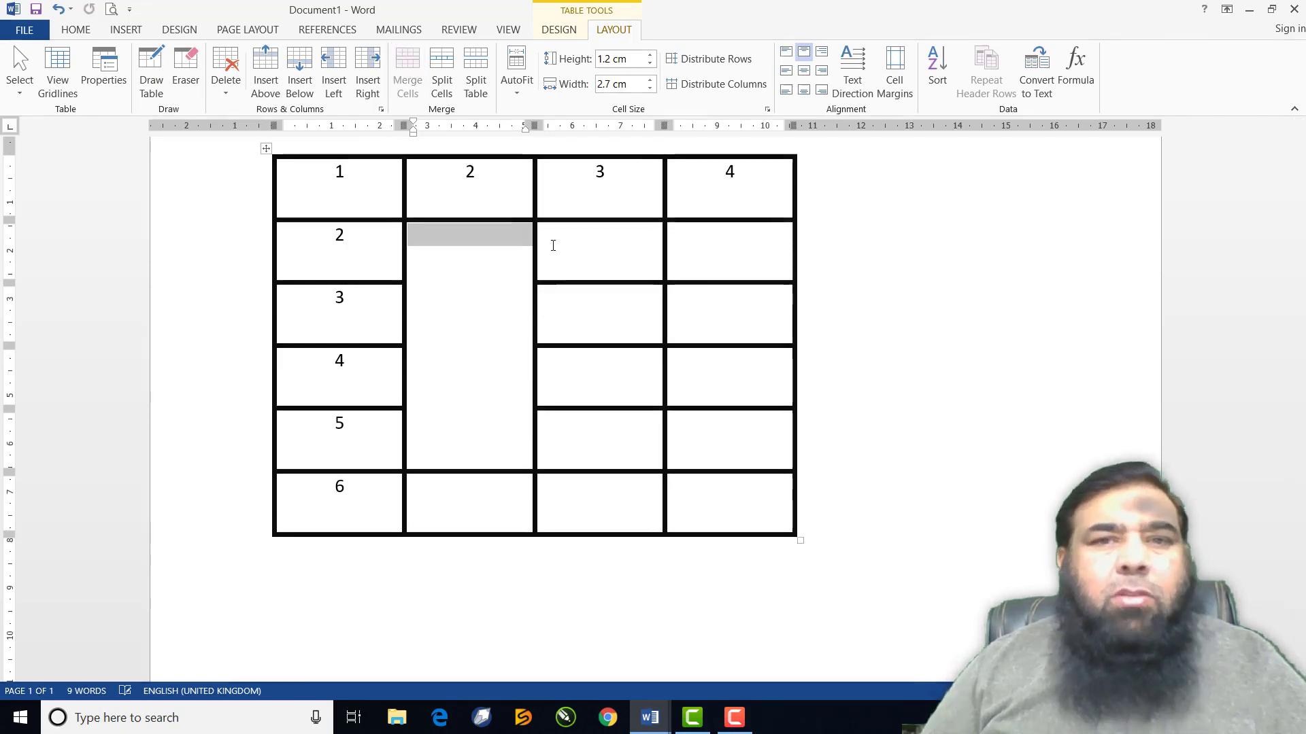
left_click(585, 399)
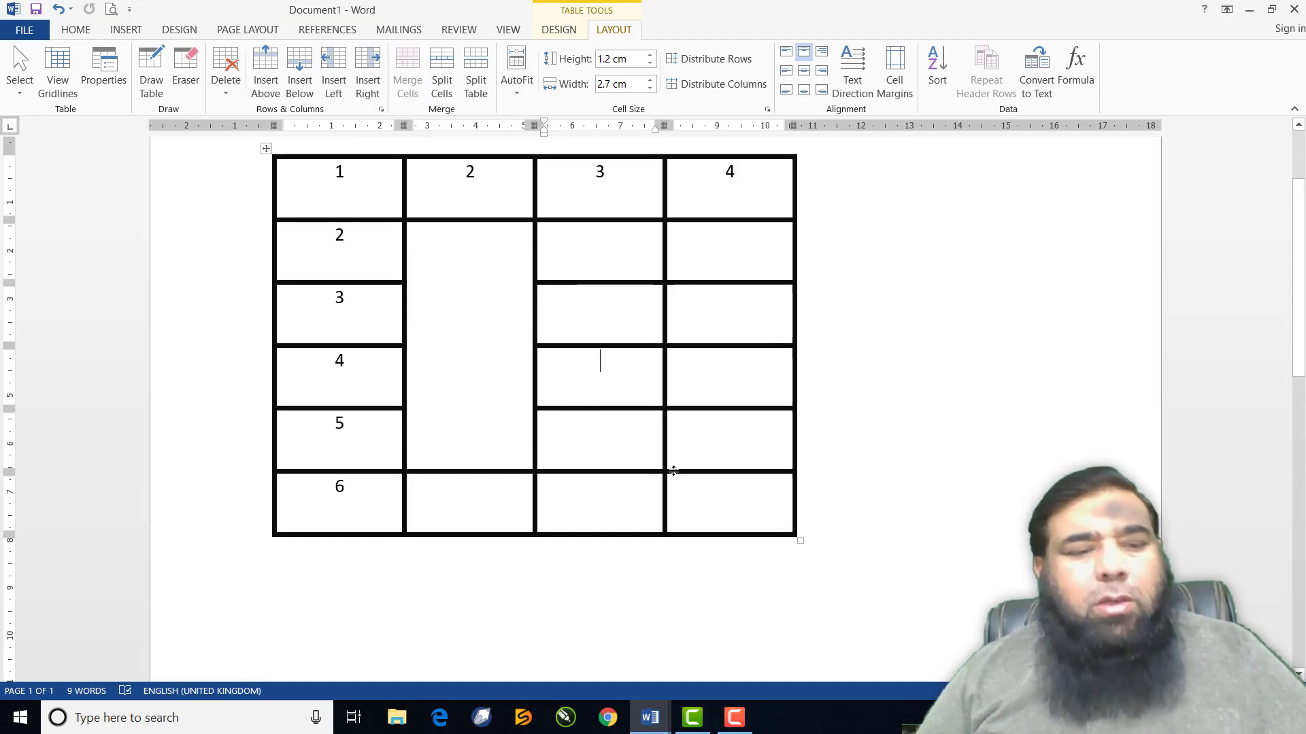
key("ctrl+z")
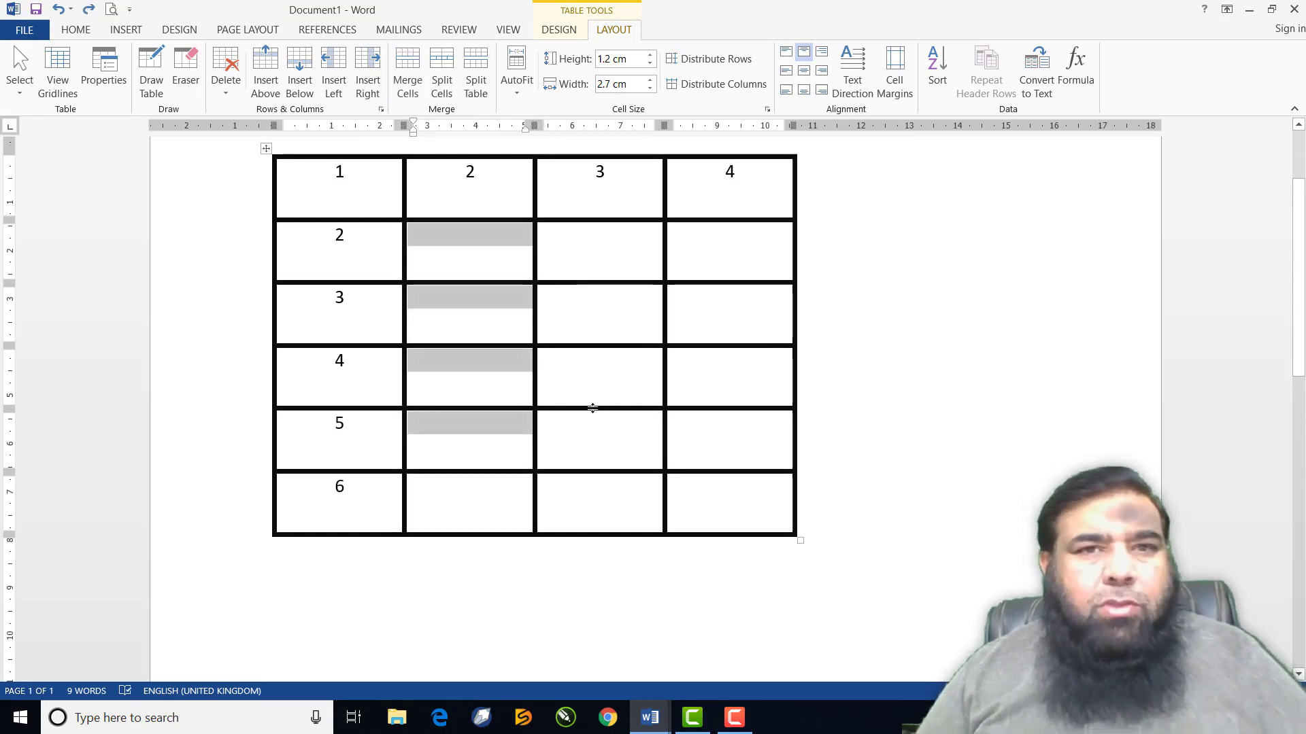
left_click(523, 360)
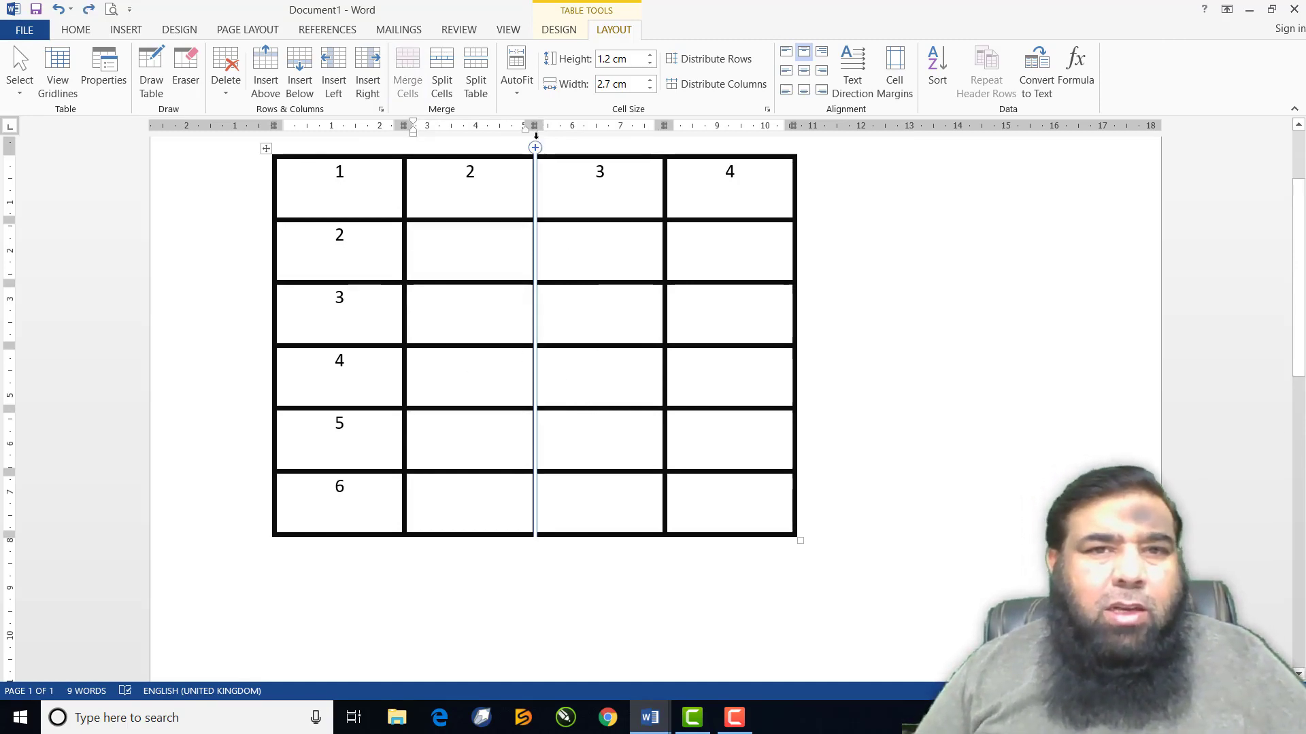
left_click_drag(535, 125, 705, 125)
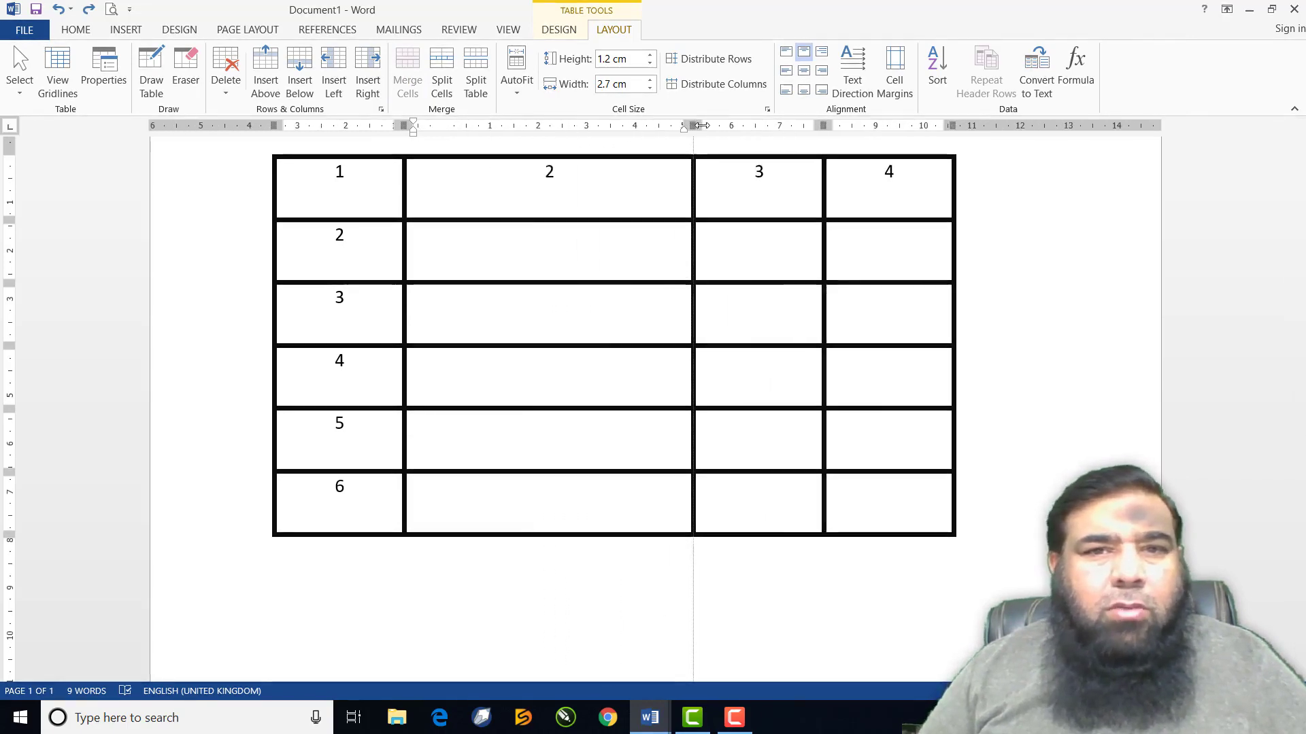
left_click(563, 243)
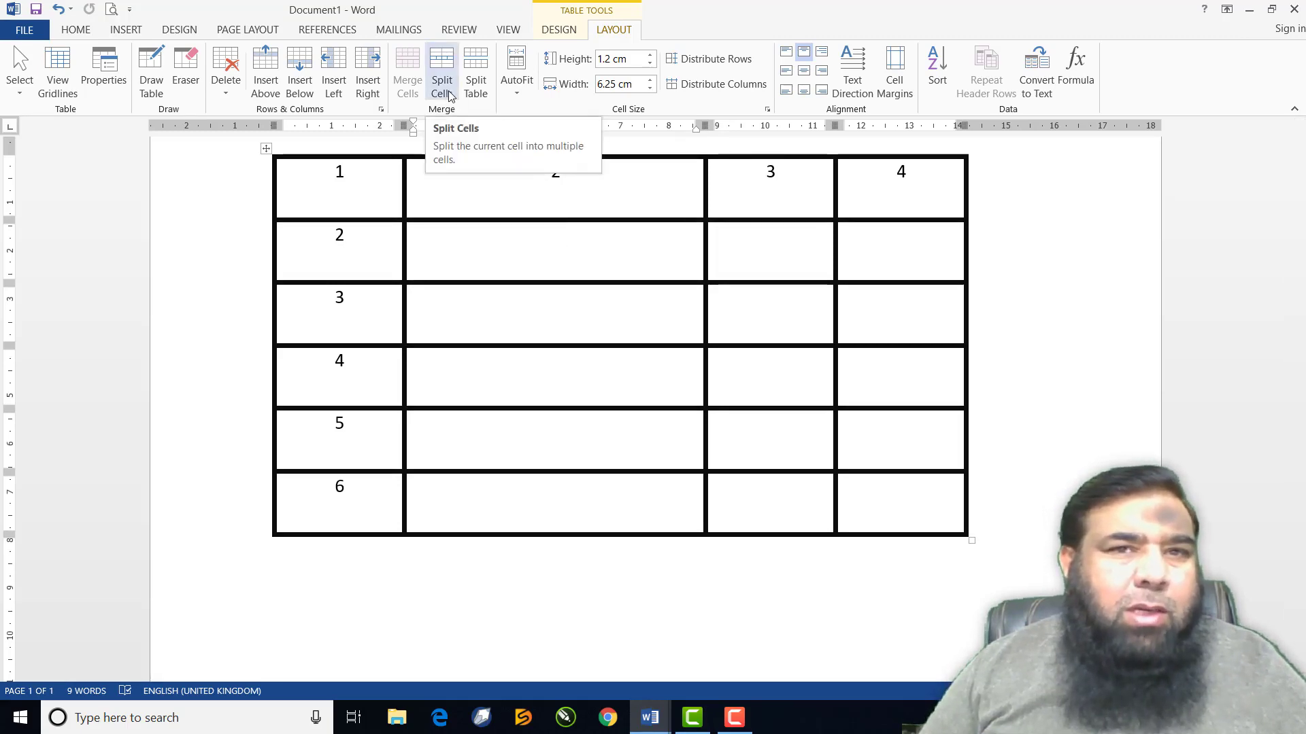
left_click(426, 95)
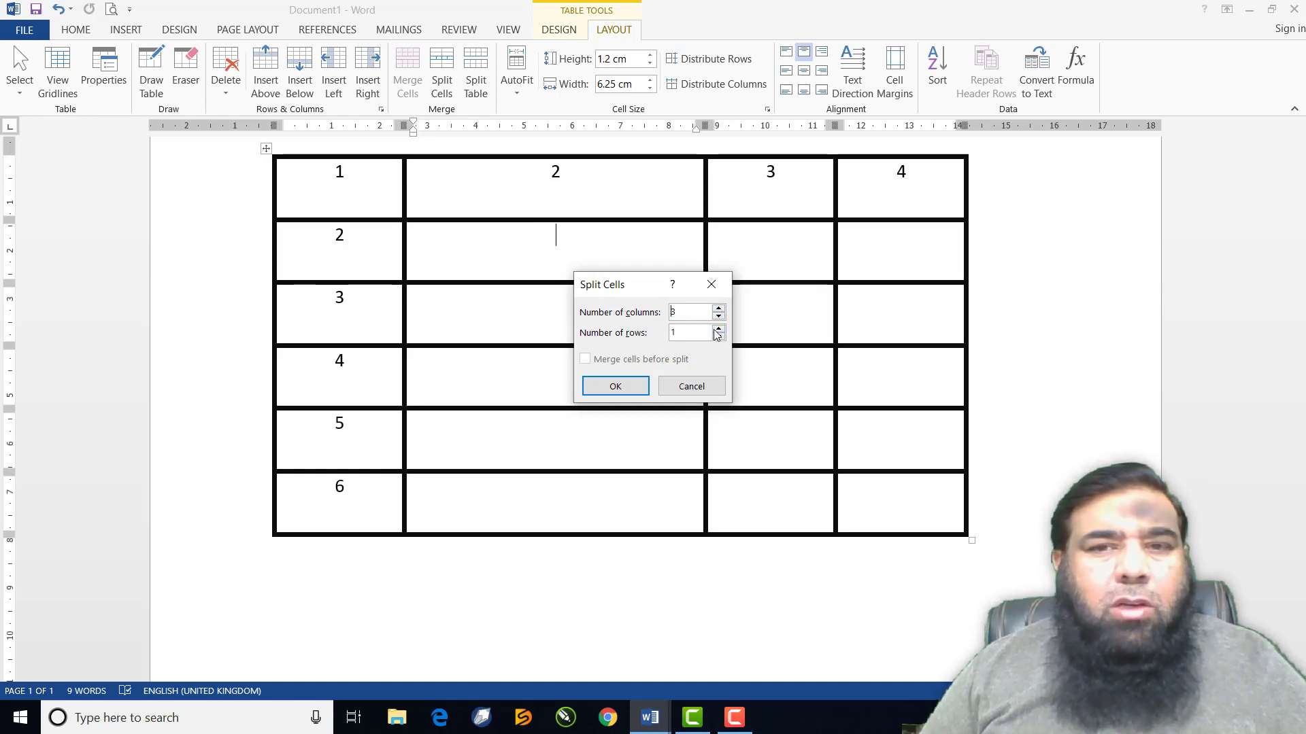
left_click(614, 387)
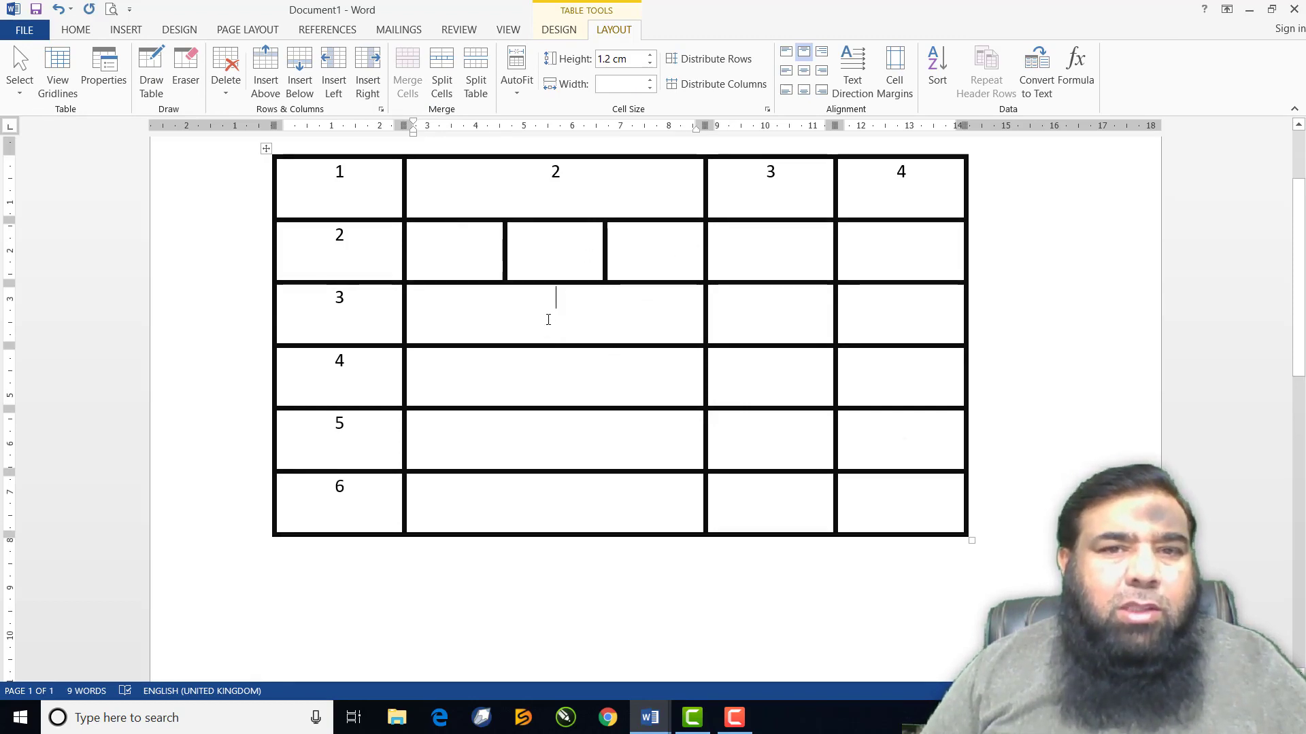
left_click(442, 85)
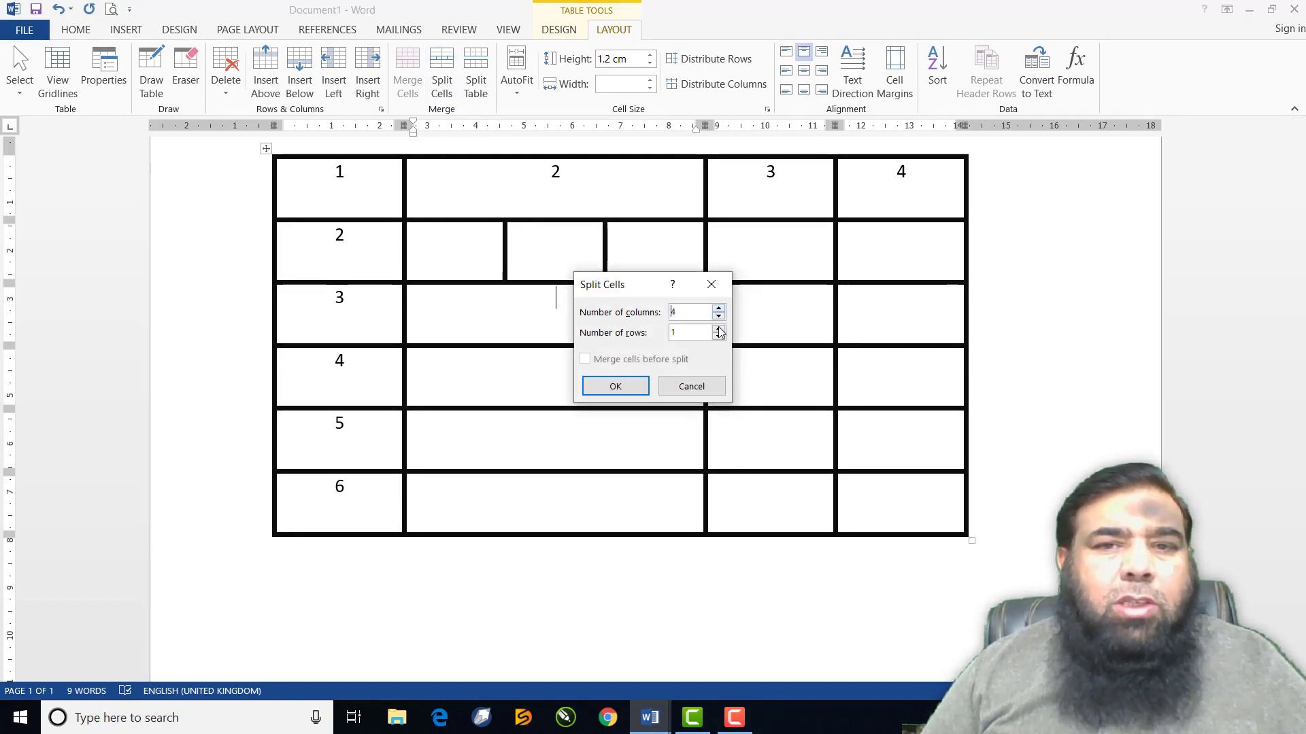
left_click(621, 388)
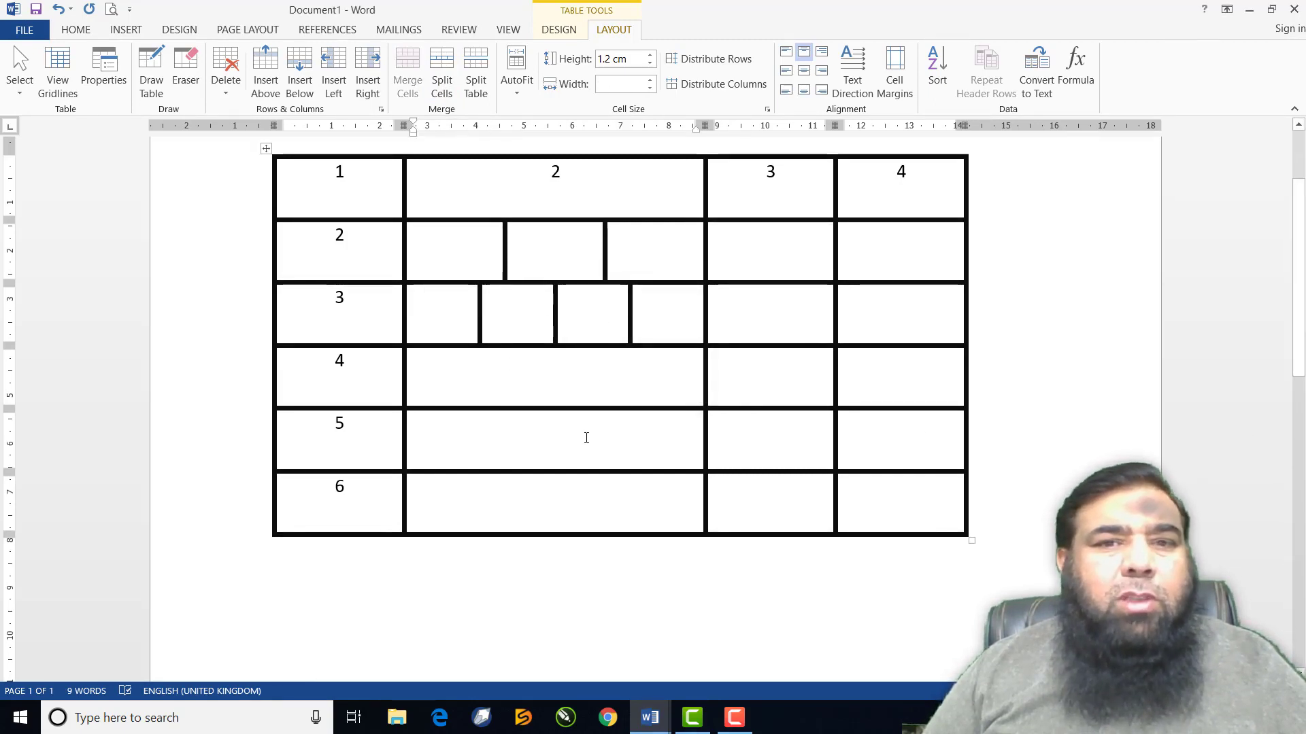
left_click(542, 388)
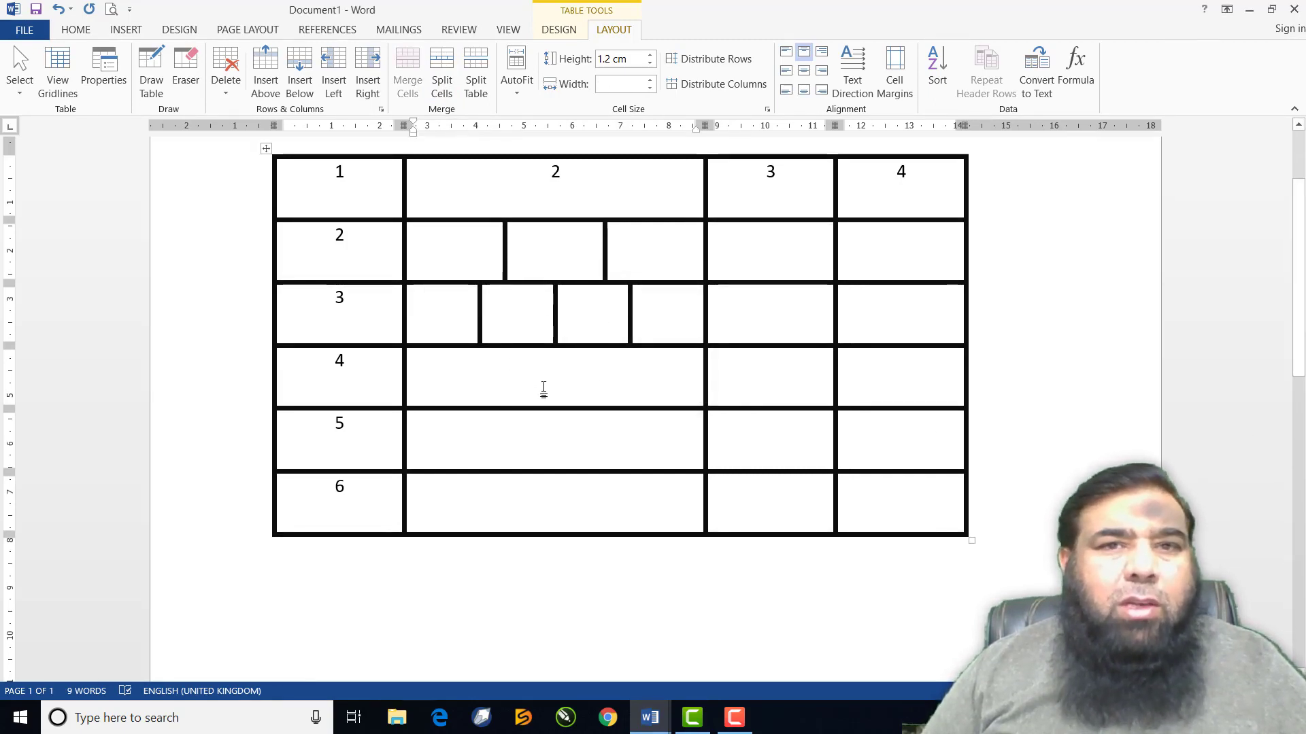
left_click(453, 96)
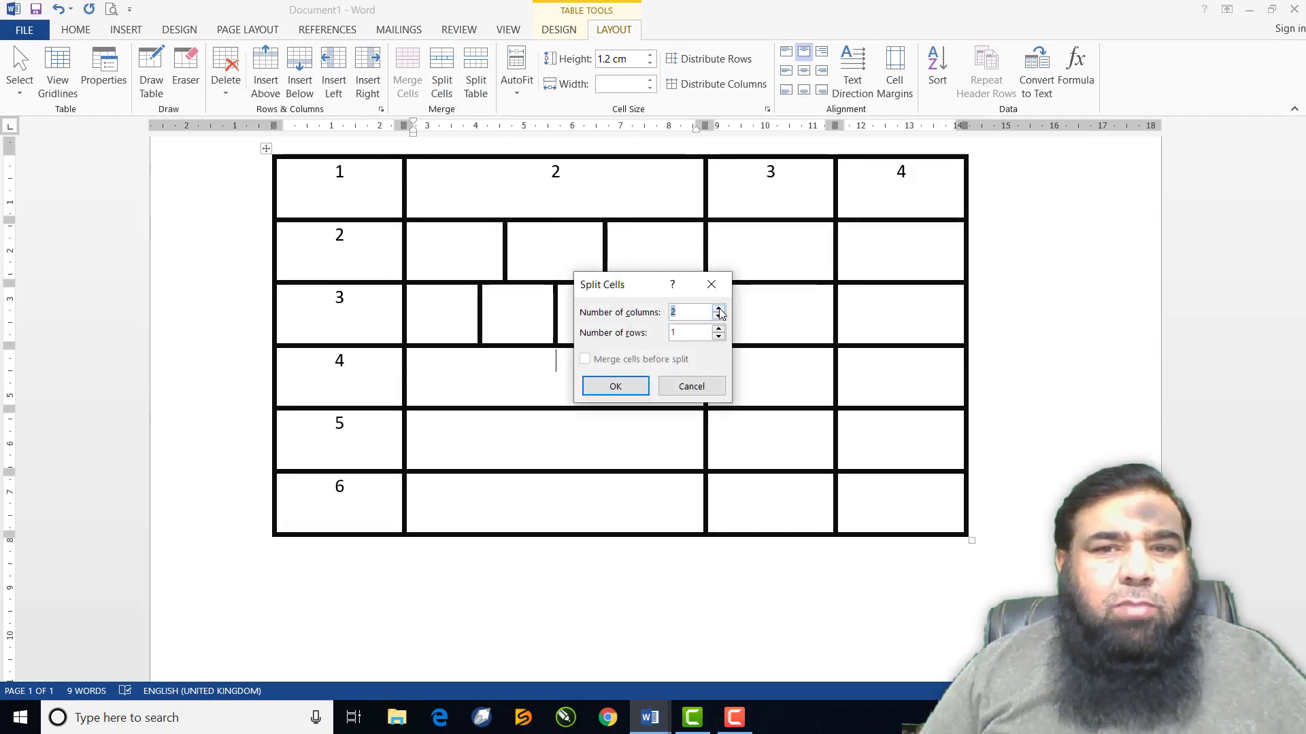
left_click(616, 386)
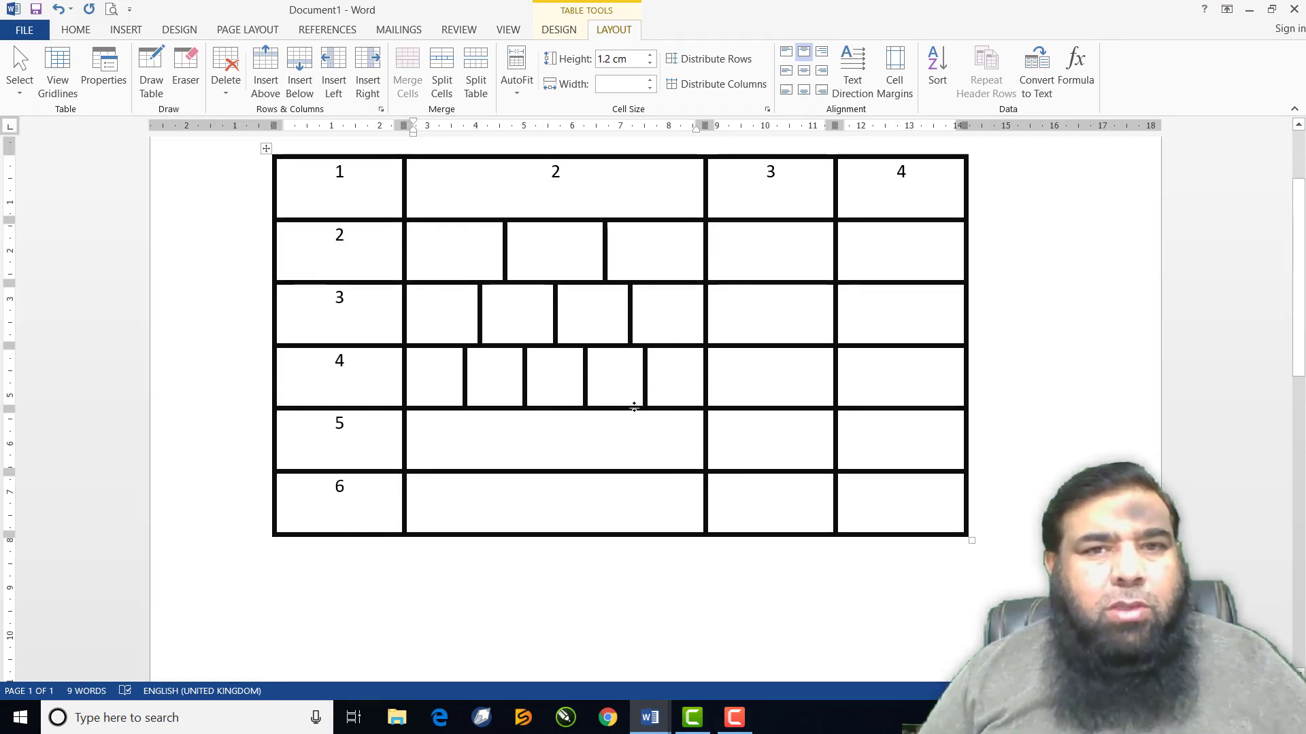
key("ctrl+z")
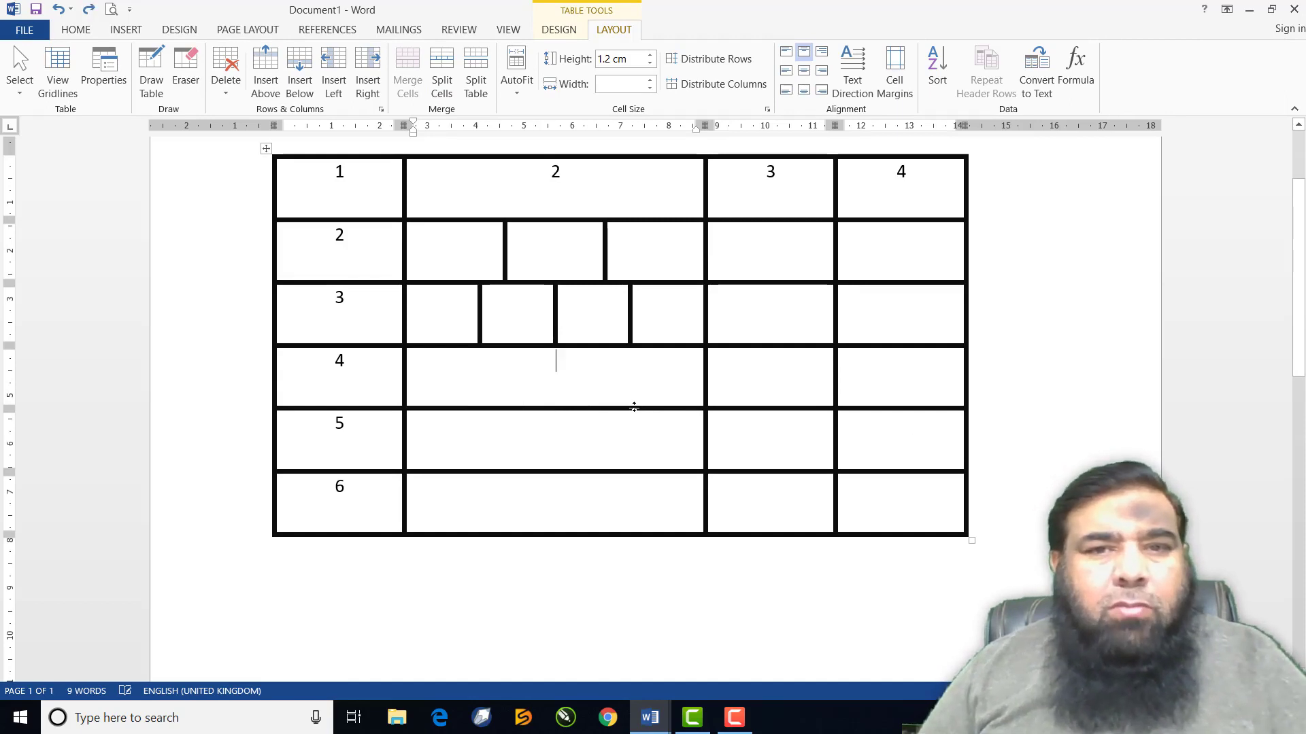
key("ctrl+z")
key("ctrl+z")
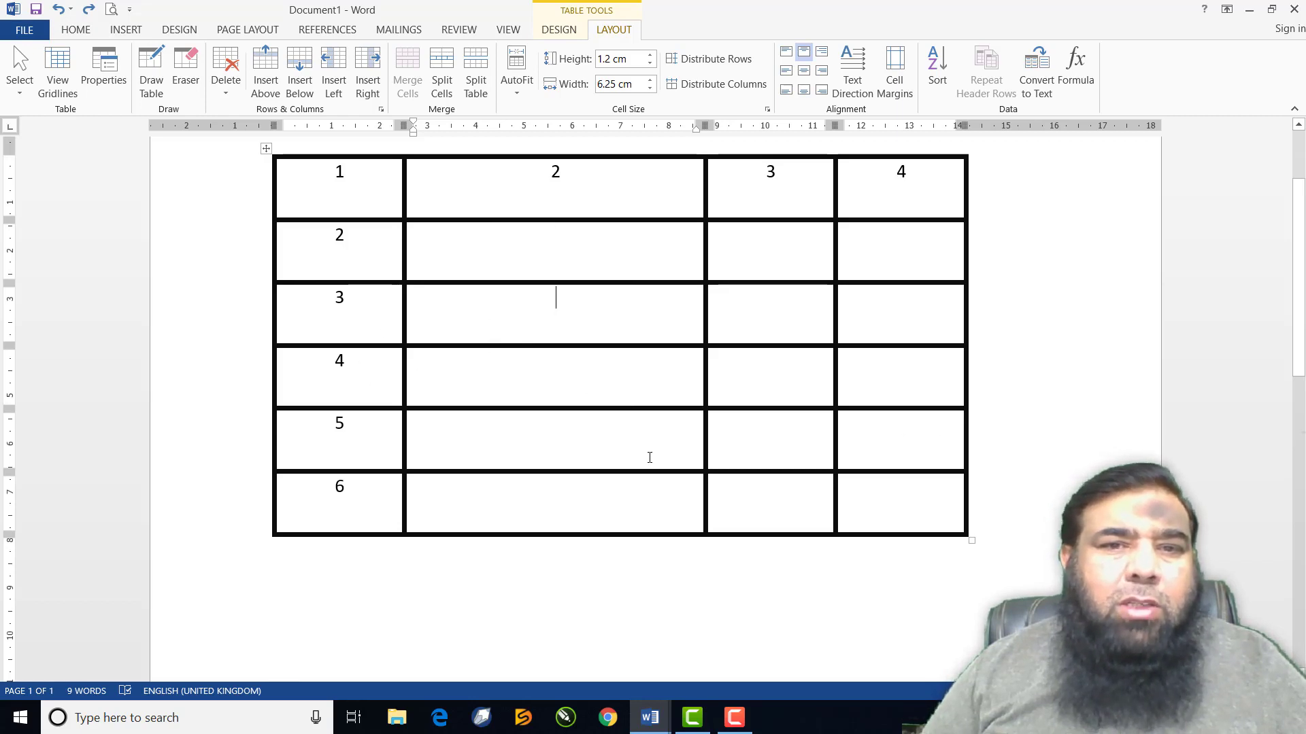
Split the table between rows 2 and 3 and add empty lines between the halves.
left_click(477, 87)
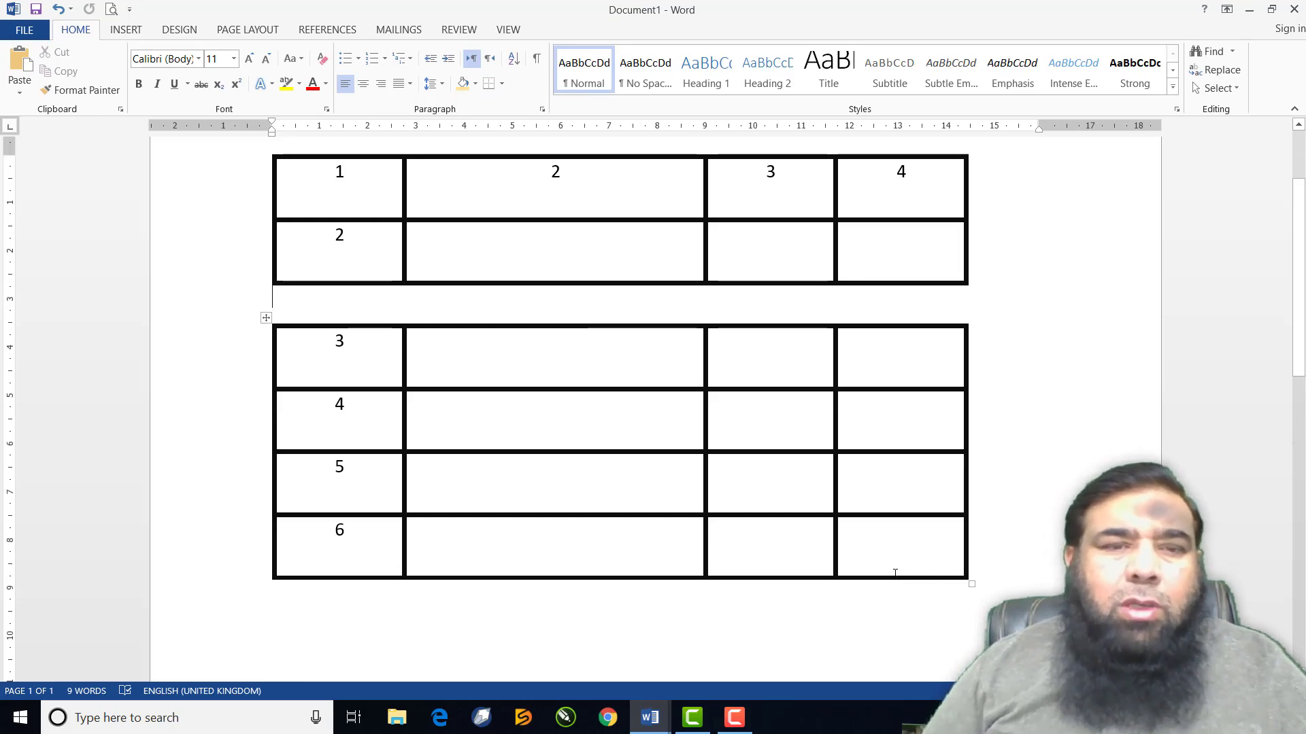
key("Return")
key("Return")
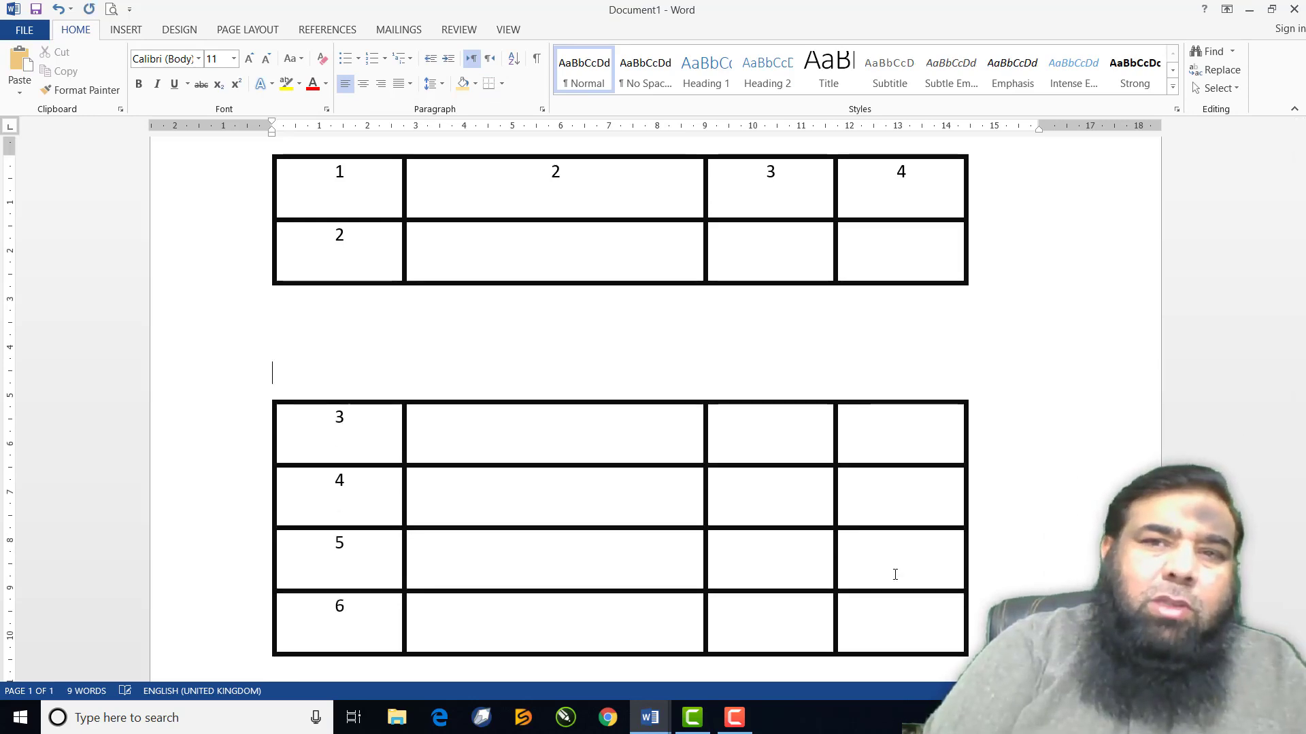
key("Return")
scroll(777, 559, "down", 2)
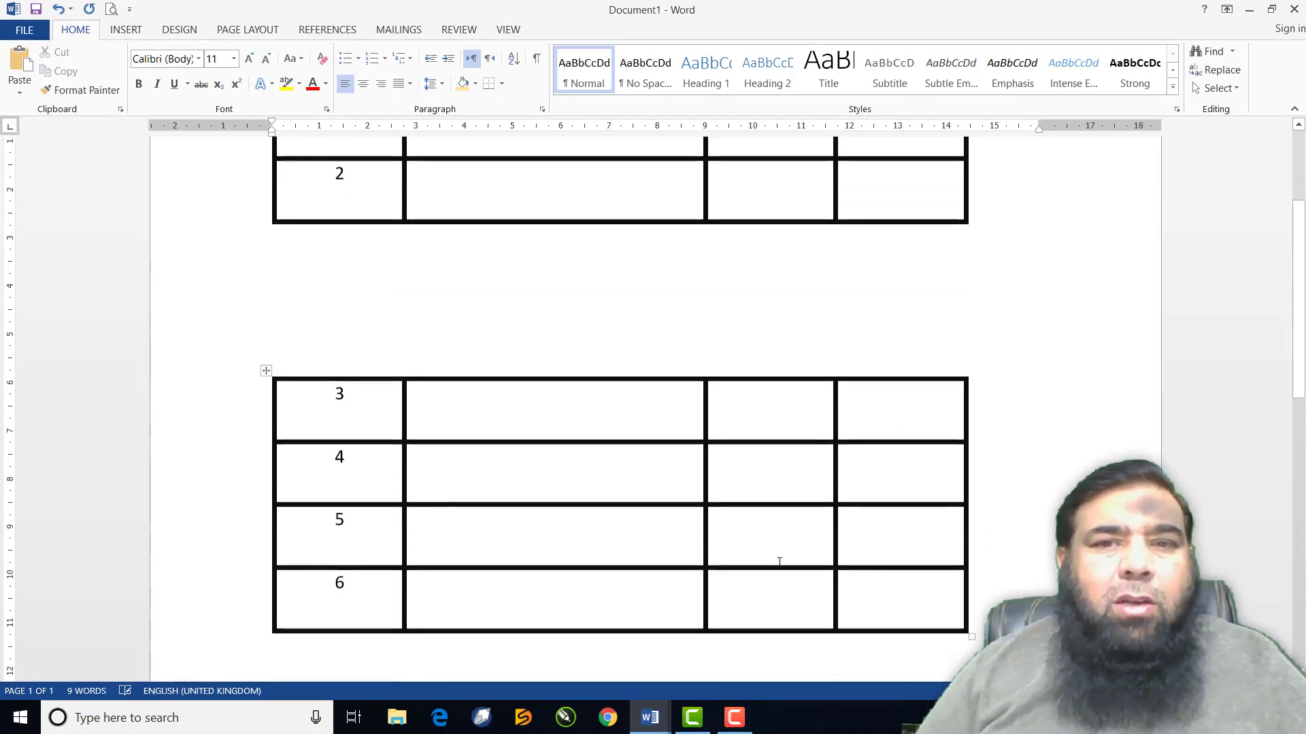
scroll(772, 553, "up", 3)
scroll(772, 553, "up", 1)
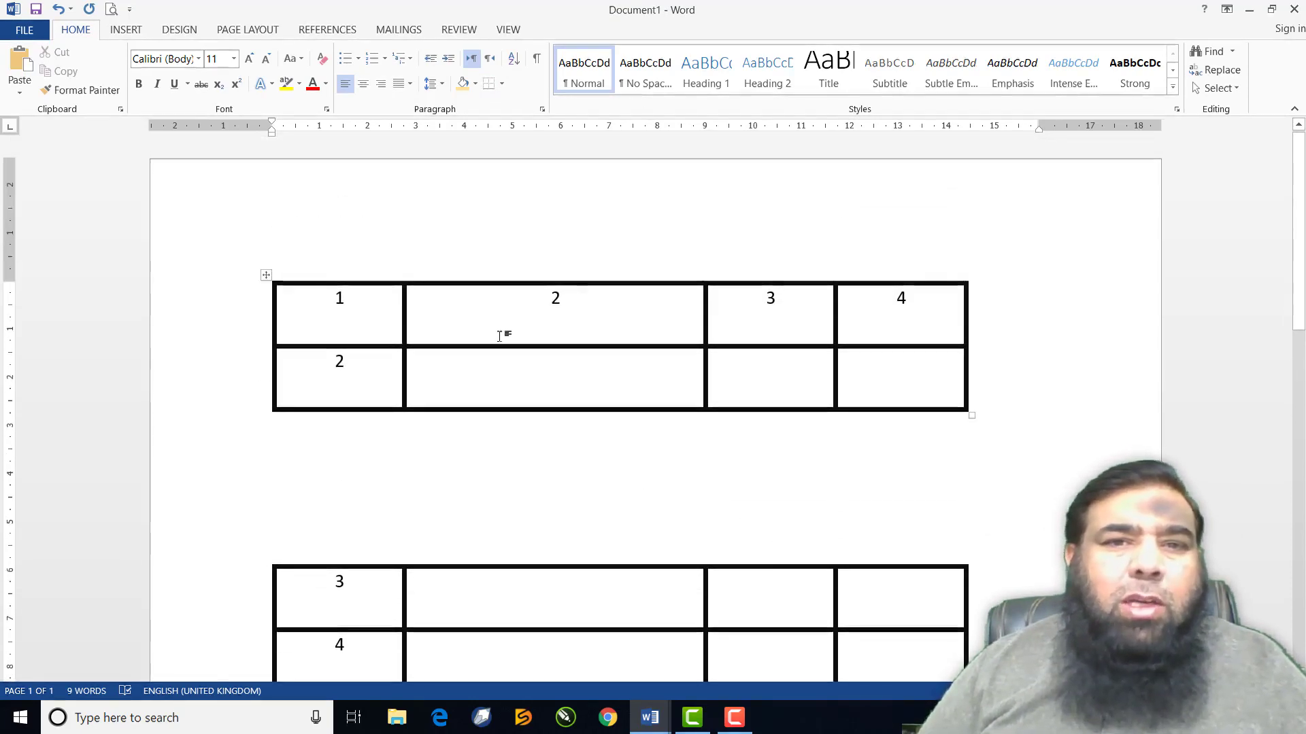
mouse_move(557, 316)
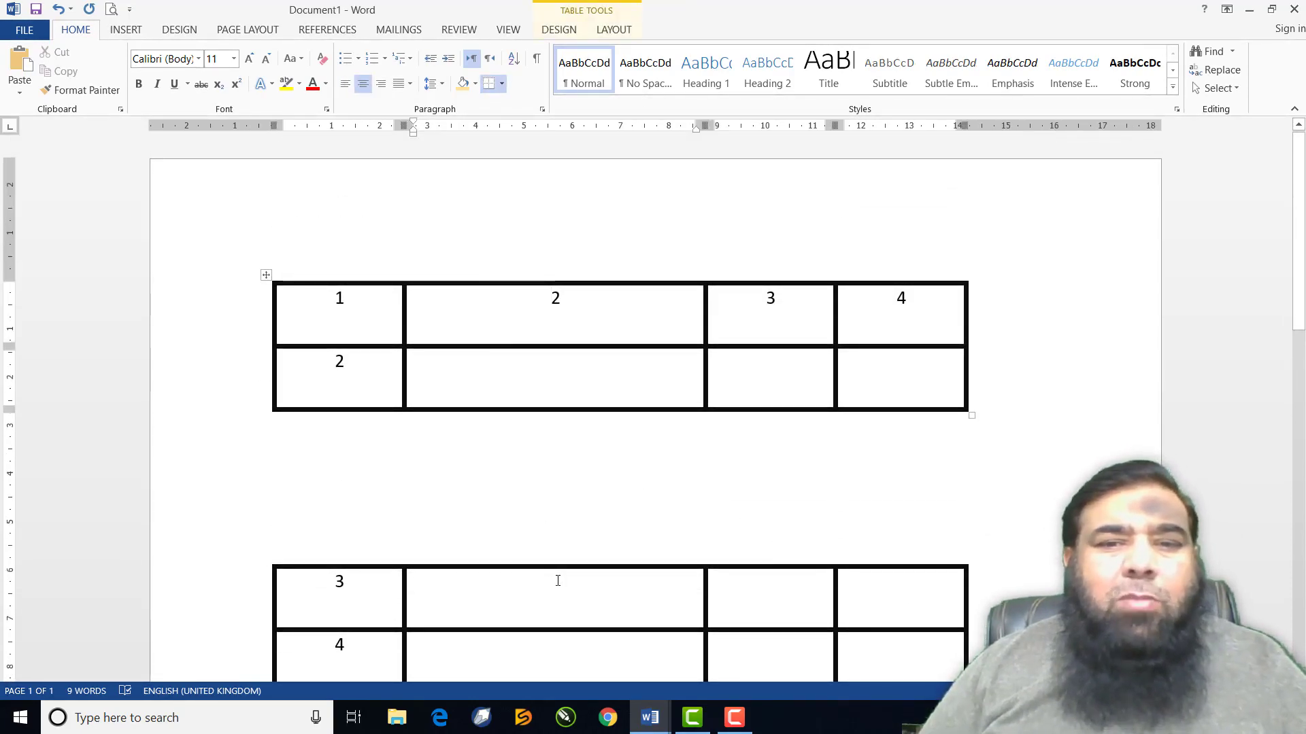
Delete the empty lines between the two tables until they join back into one.
left_click(556, 580)
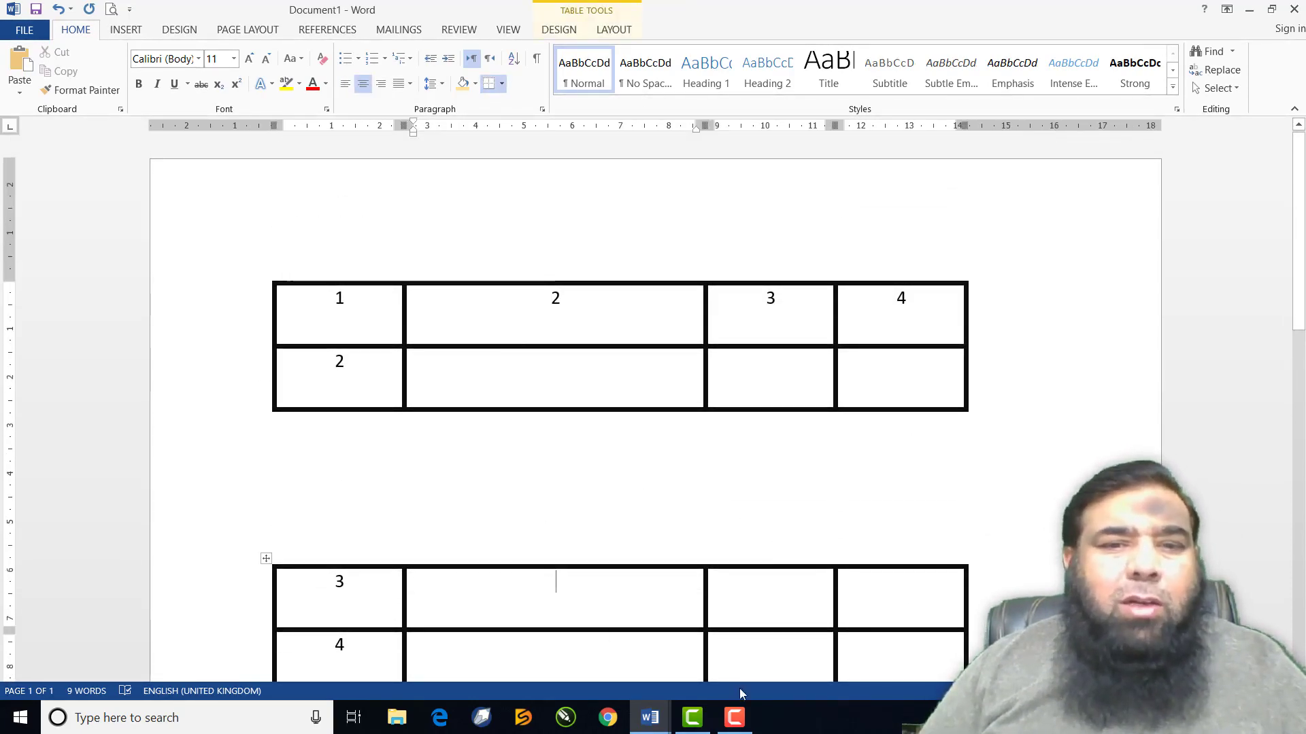
left_click(436, 500)
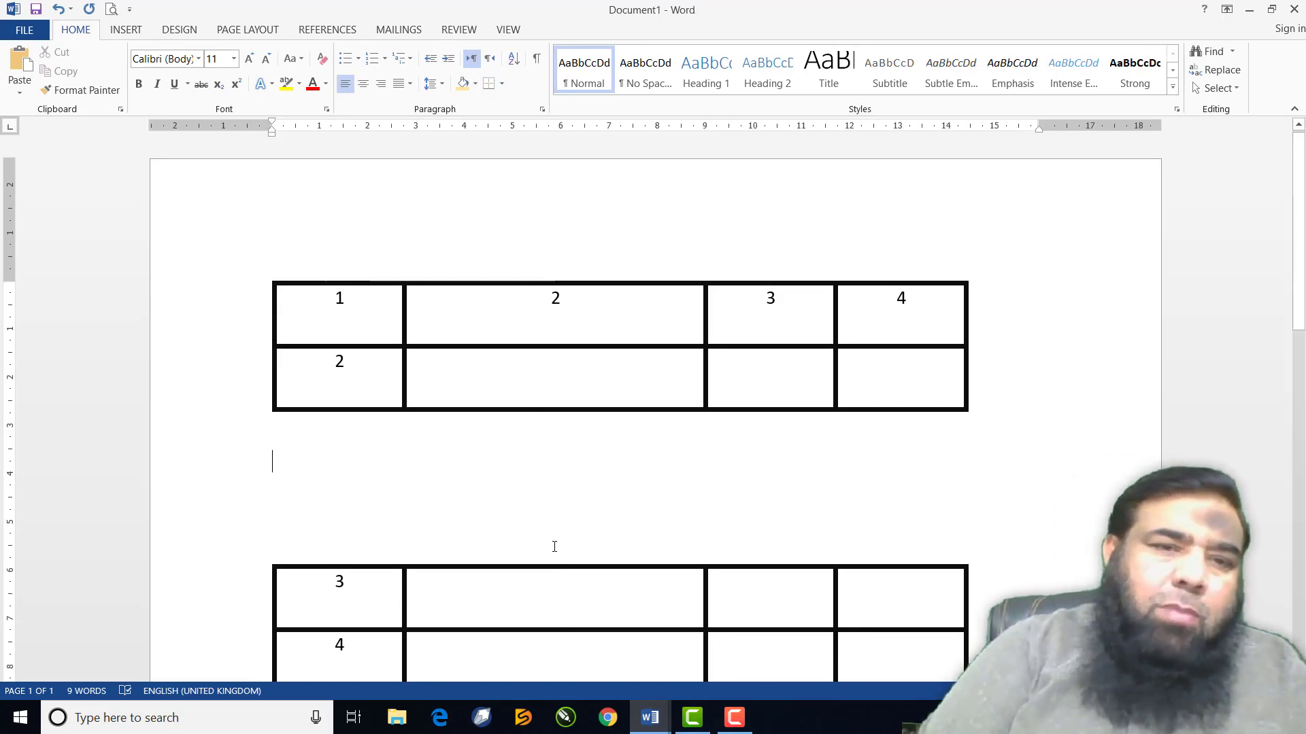
key("BackSpace")
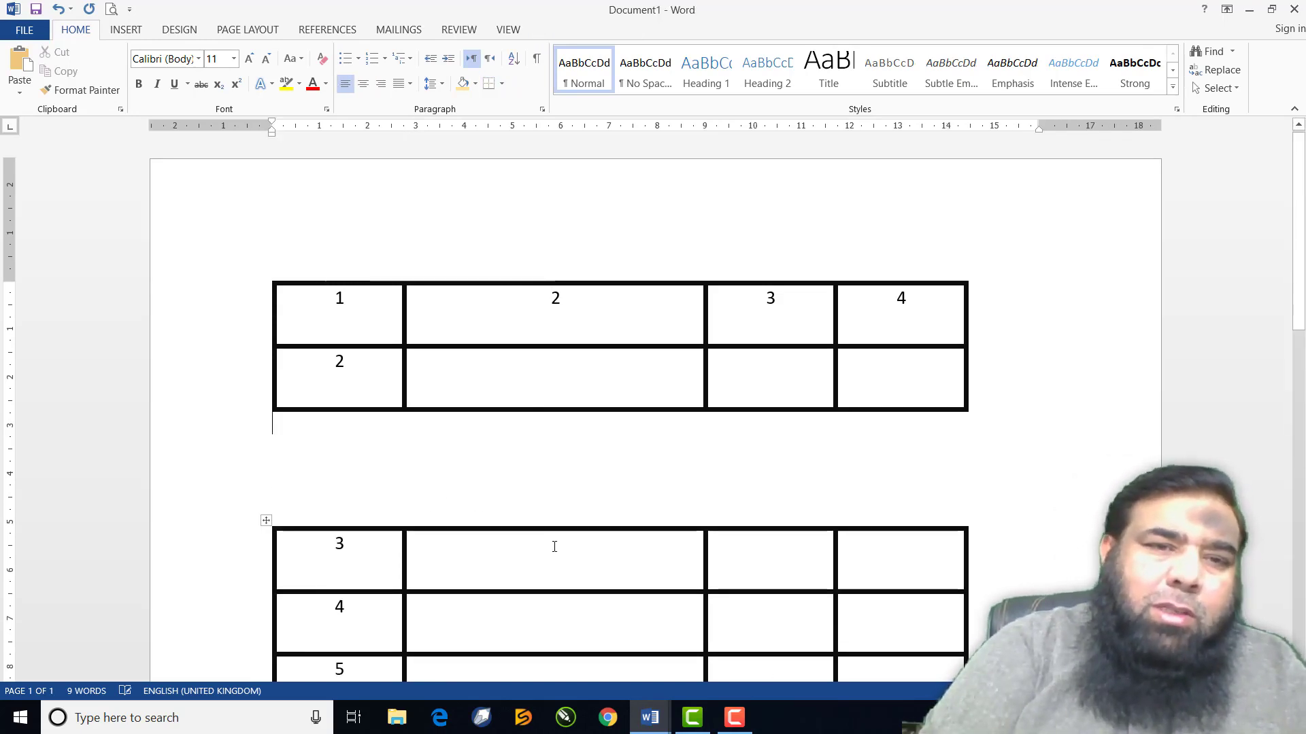
key("BackSpace")
key("Delete")
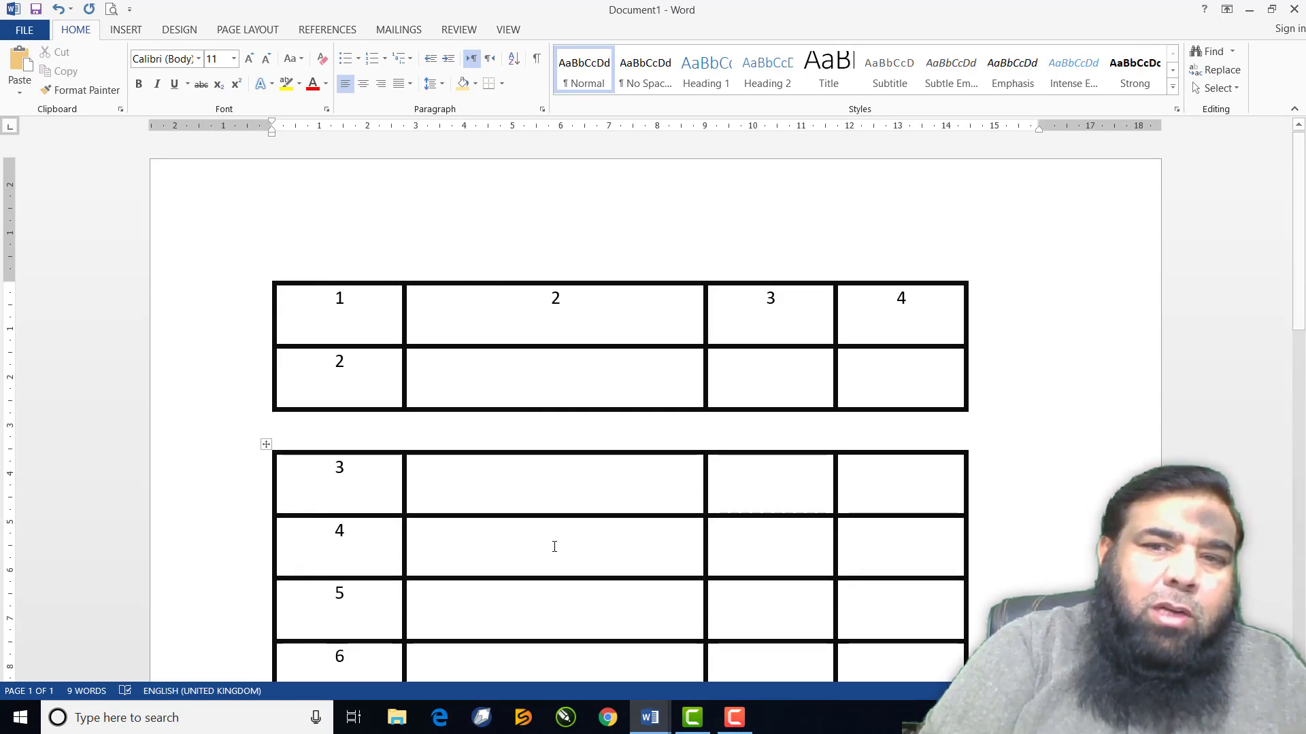
key("Delete")
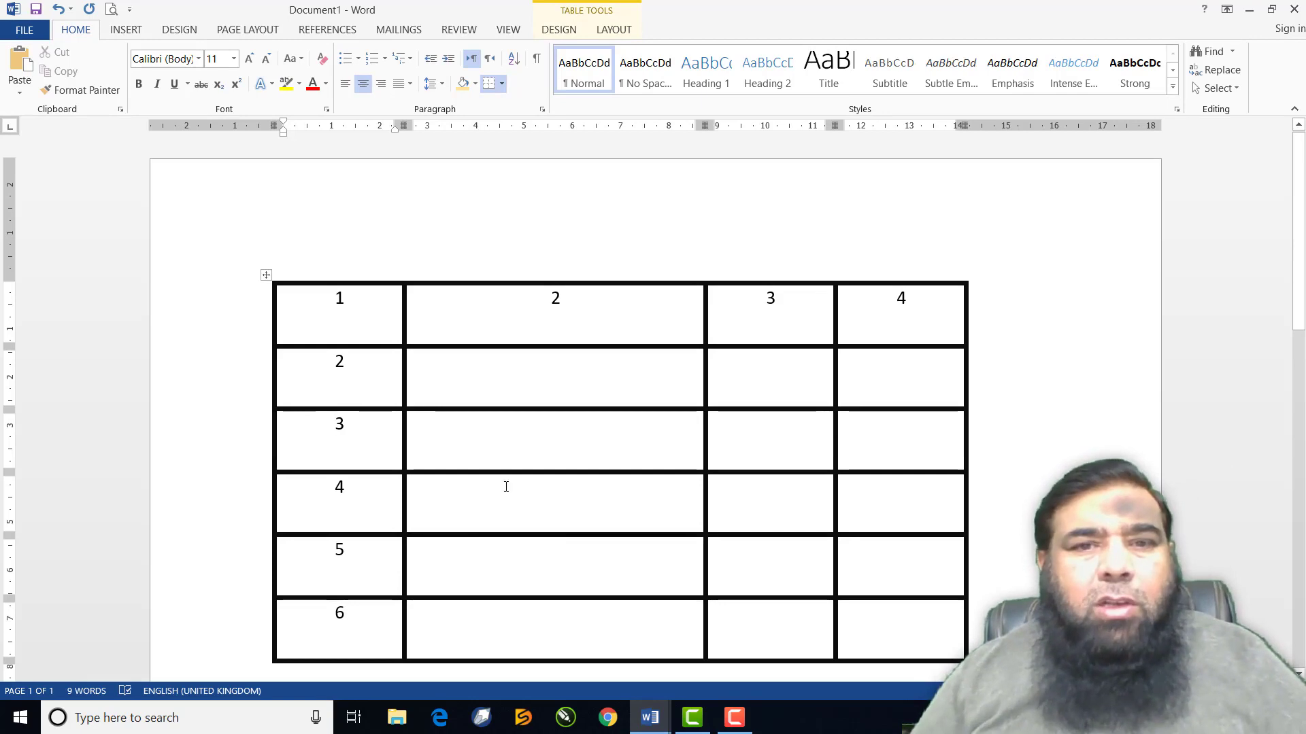
Move the caret into row 3, column 2 and show the Table Tools Layout options.
key("Up")
key("Right")
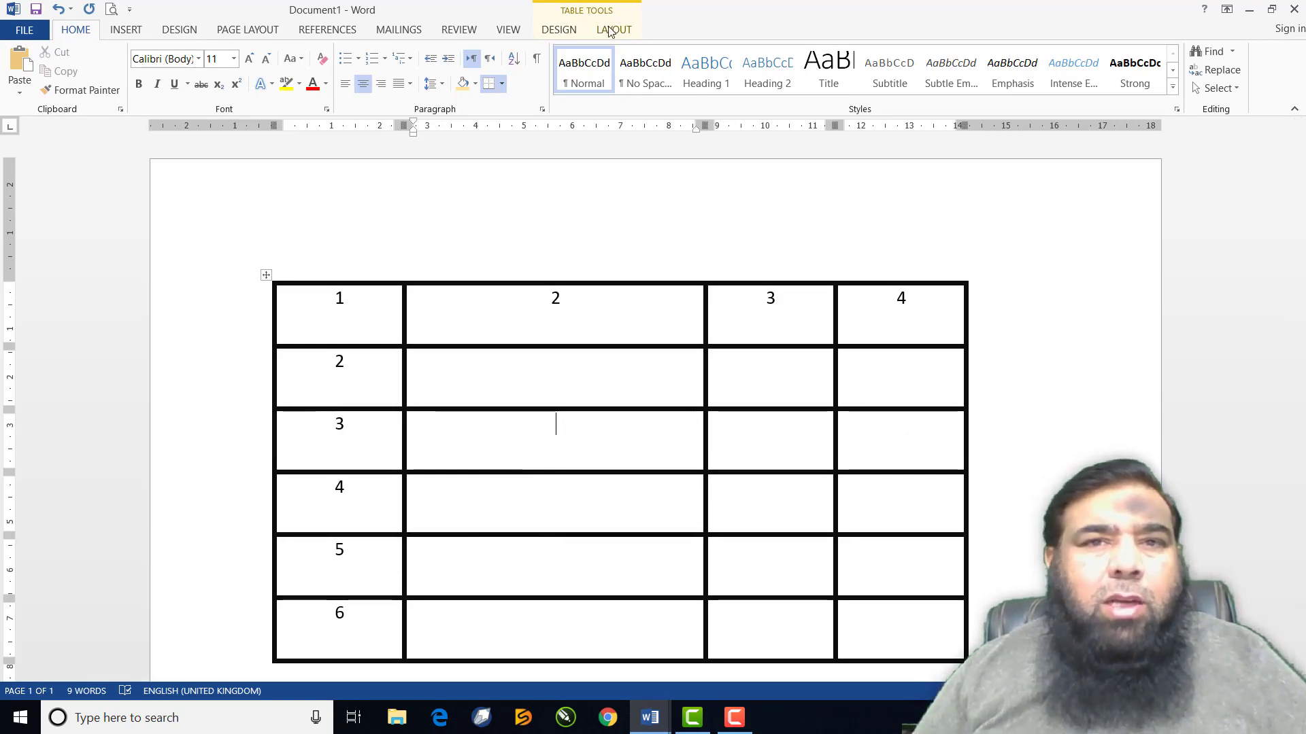
left_click(610, 31)
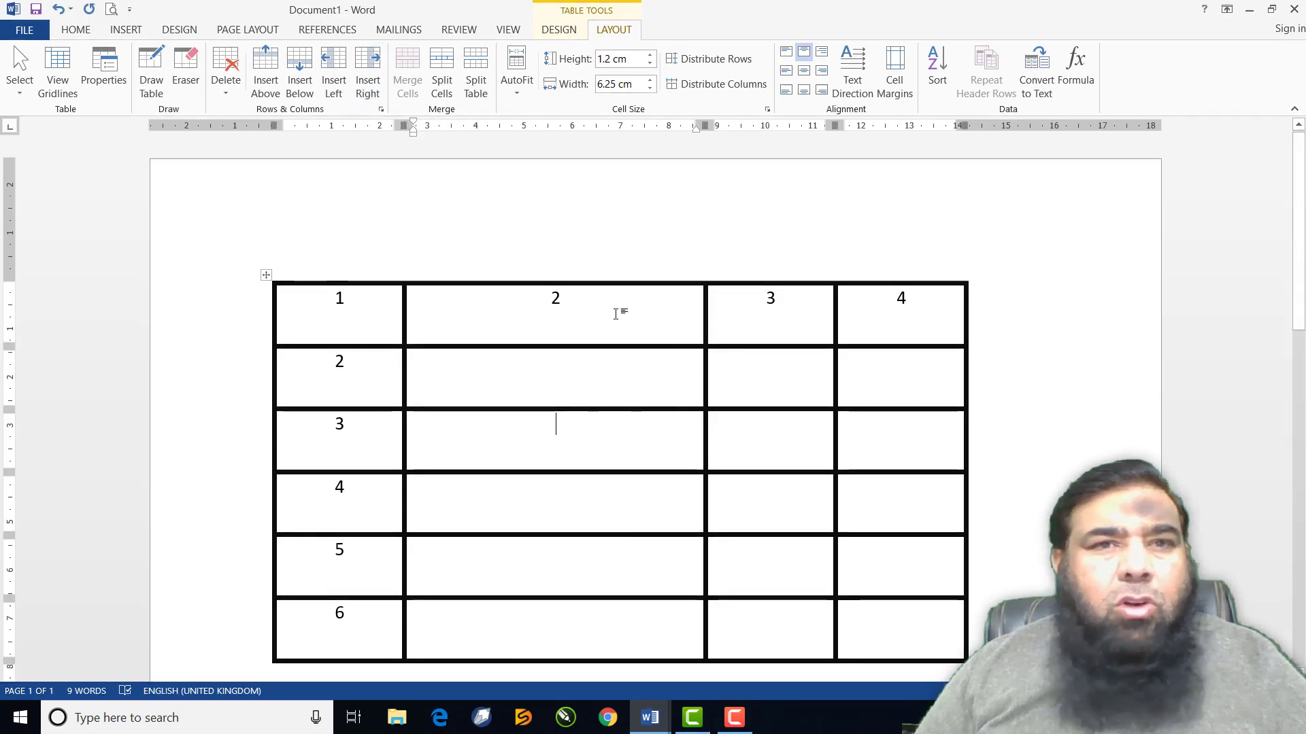
Insert one blank column right of column 2 and another to its left.
left_click(368, 61)
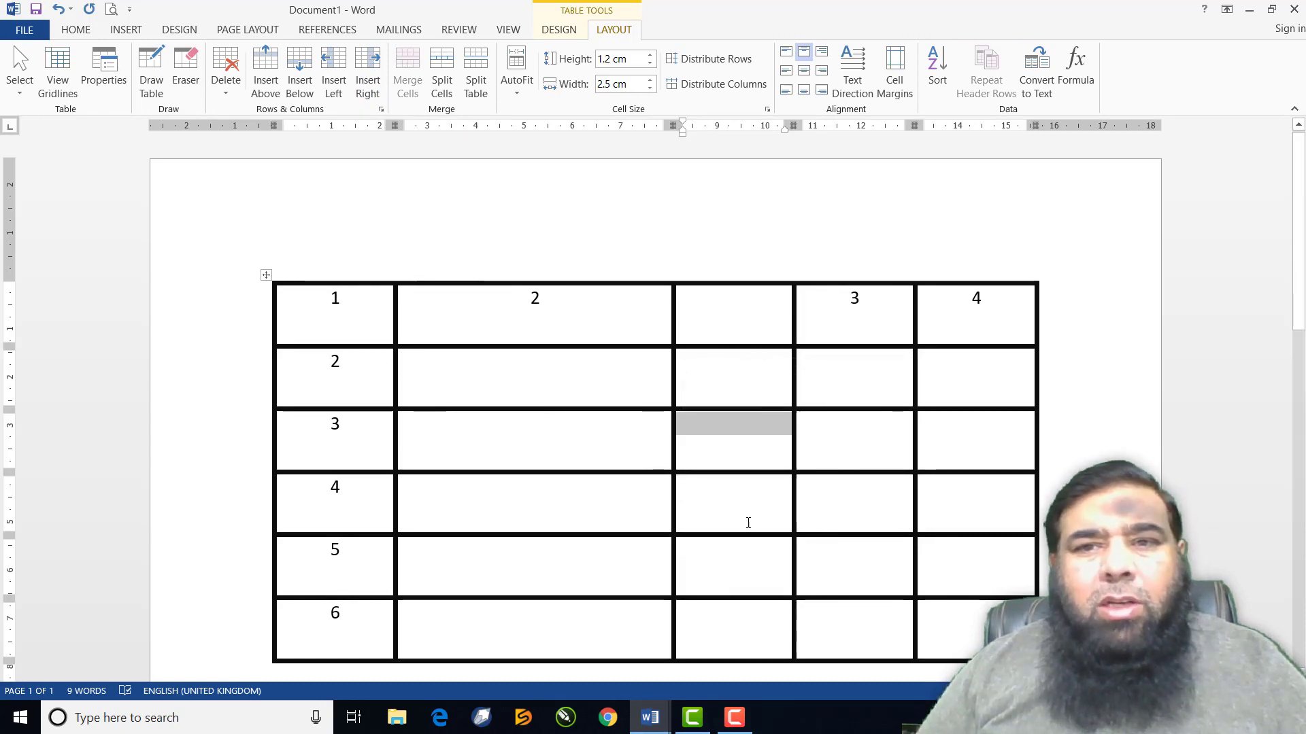
left_click(489, 379)
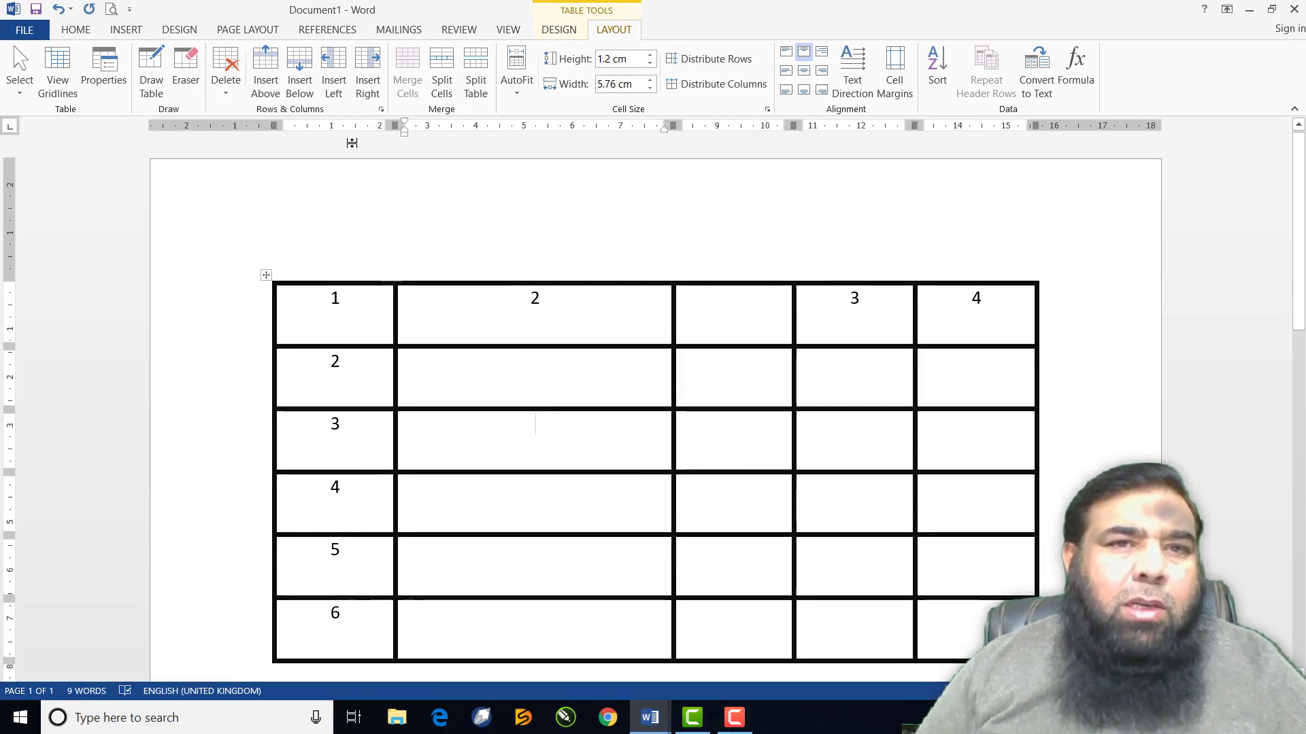
left_click(340, 82)
left_click(480, 435)
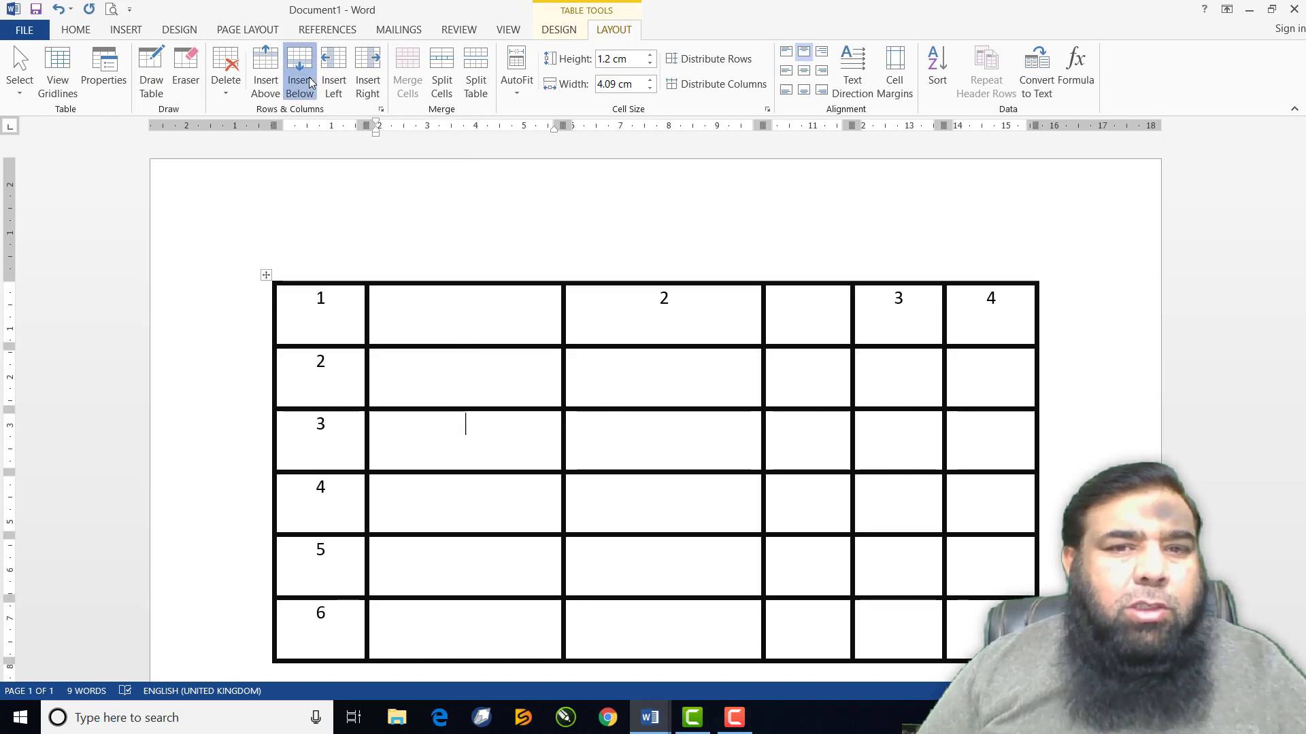
Insert one blank row below row 3 and another directly above it.
left_click(309, 82)
scroll(513, 425, "down", 3)
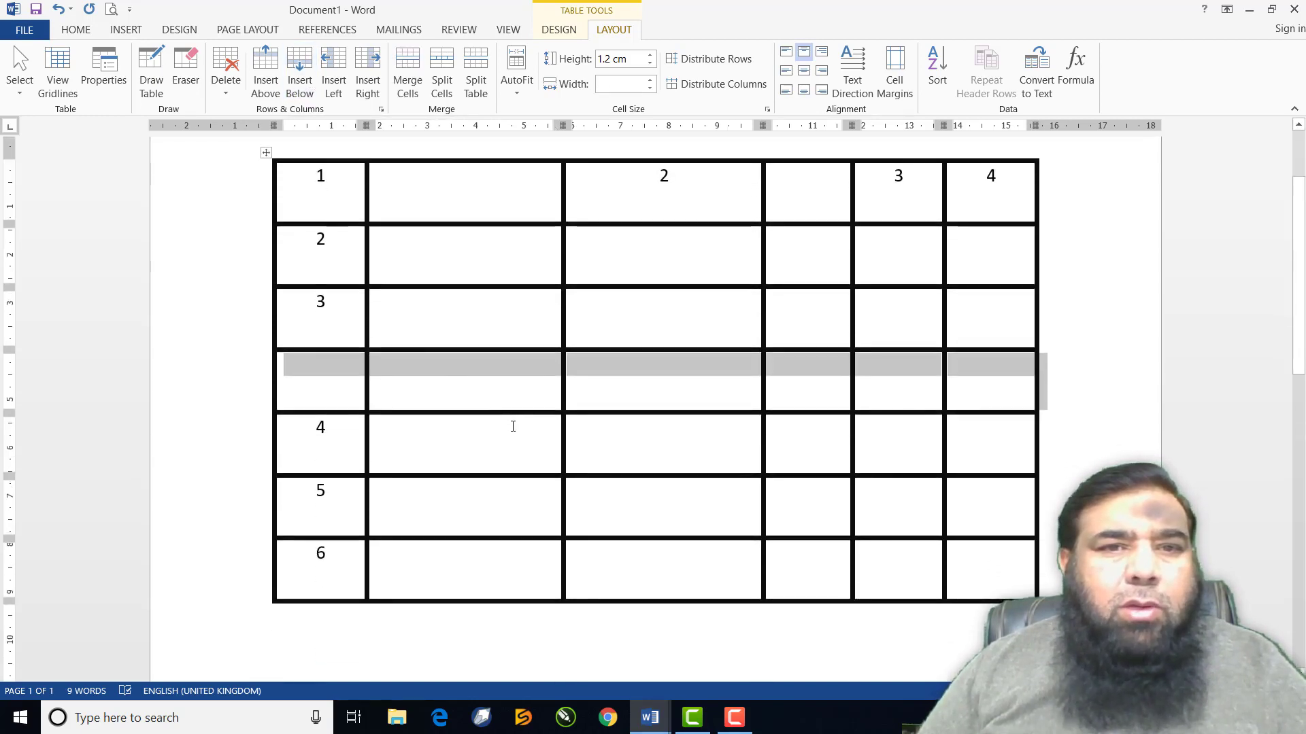
left_click(449, 389)
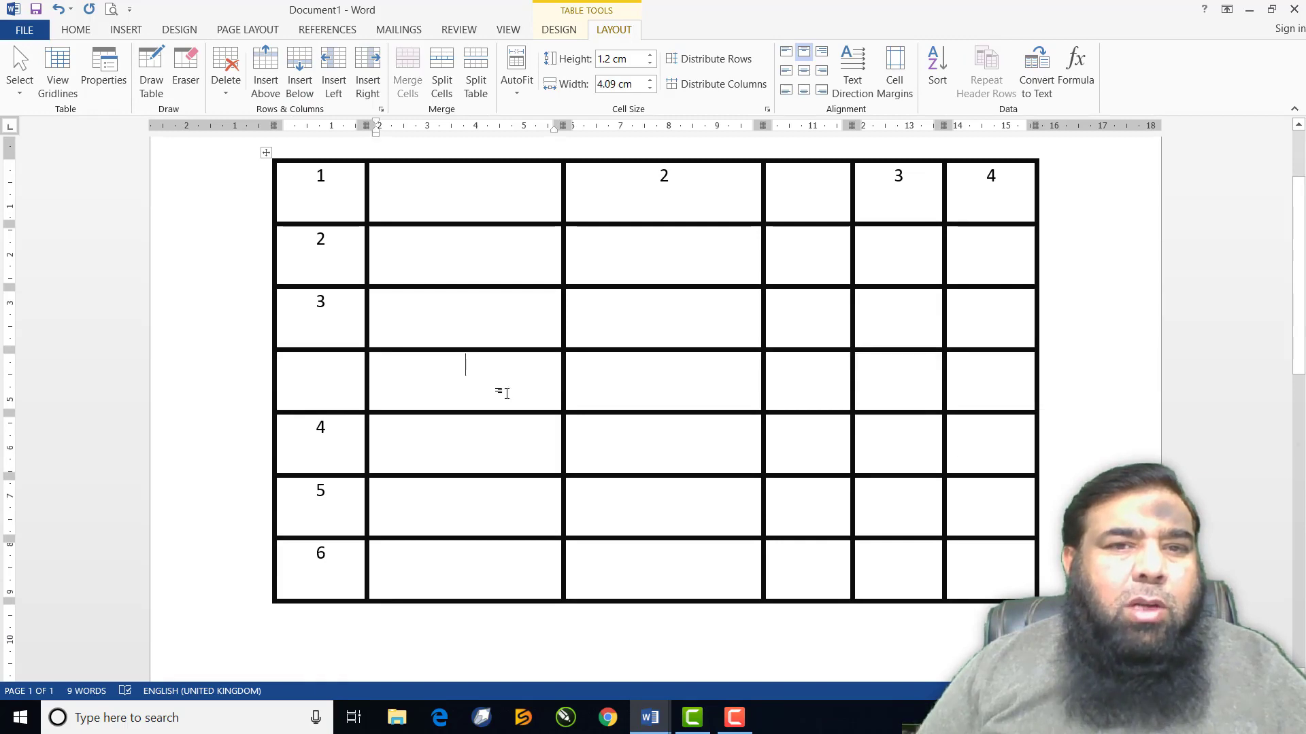
left_click(268, 77)
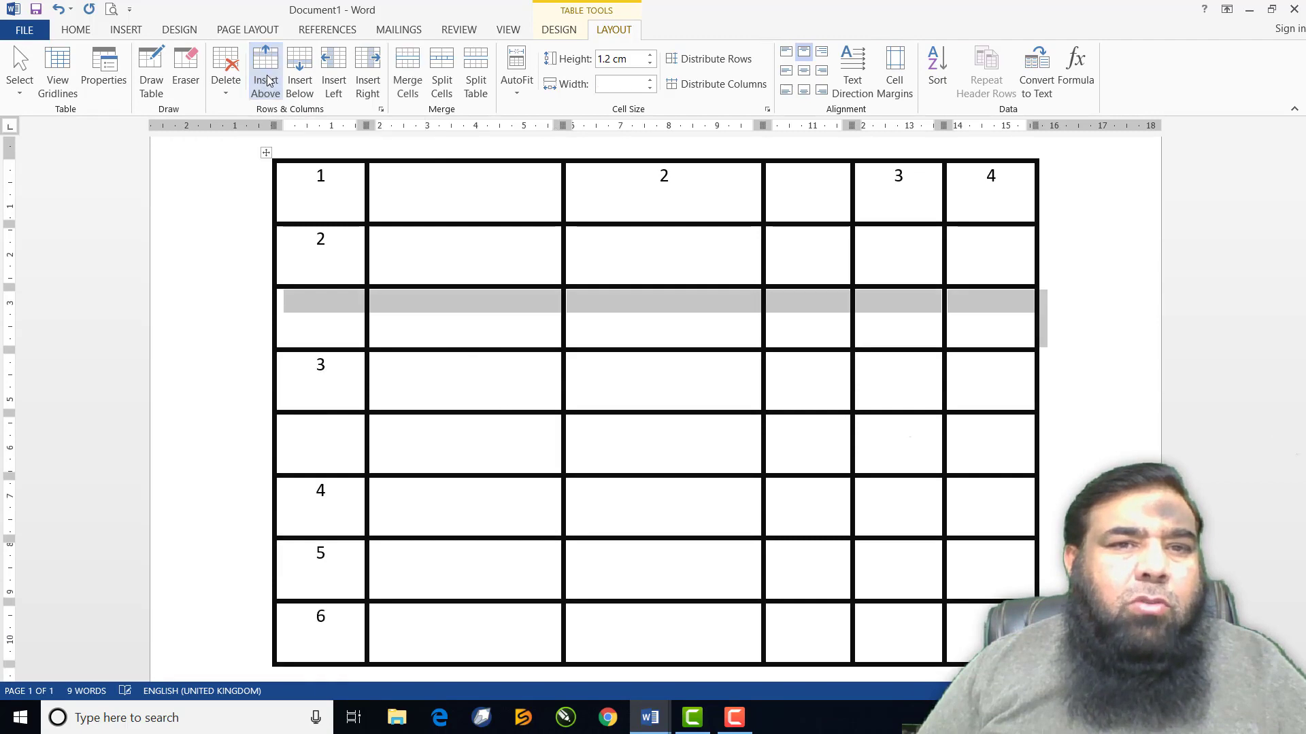
left_click(447, 335)
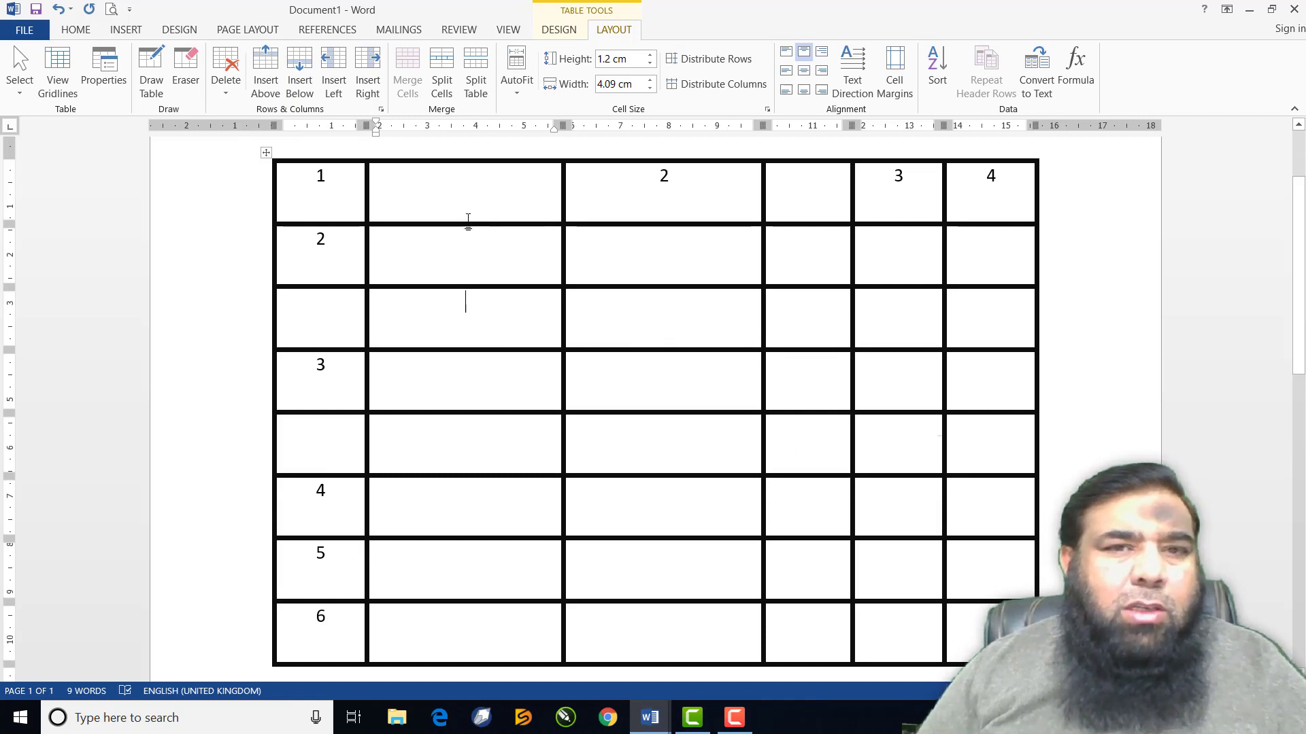
Delete both blank columns so the table is back to four columns.
left_click_drag(469, 271, 462, 615)
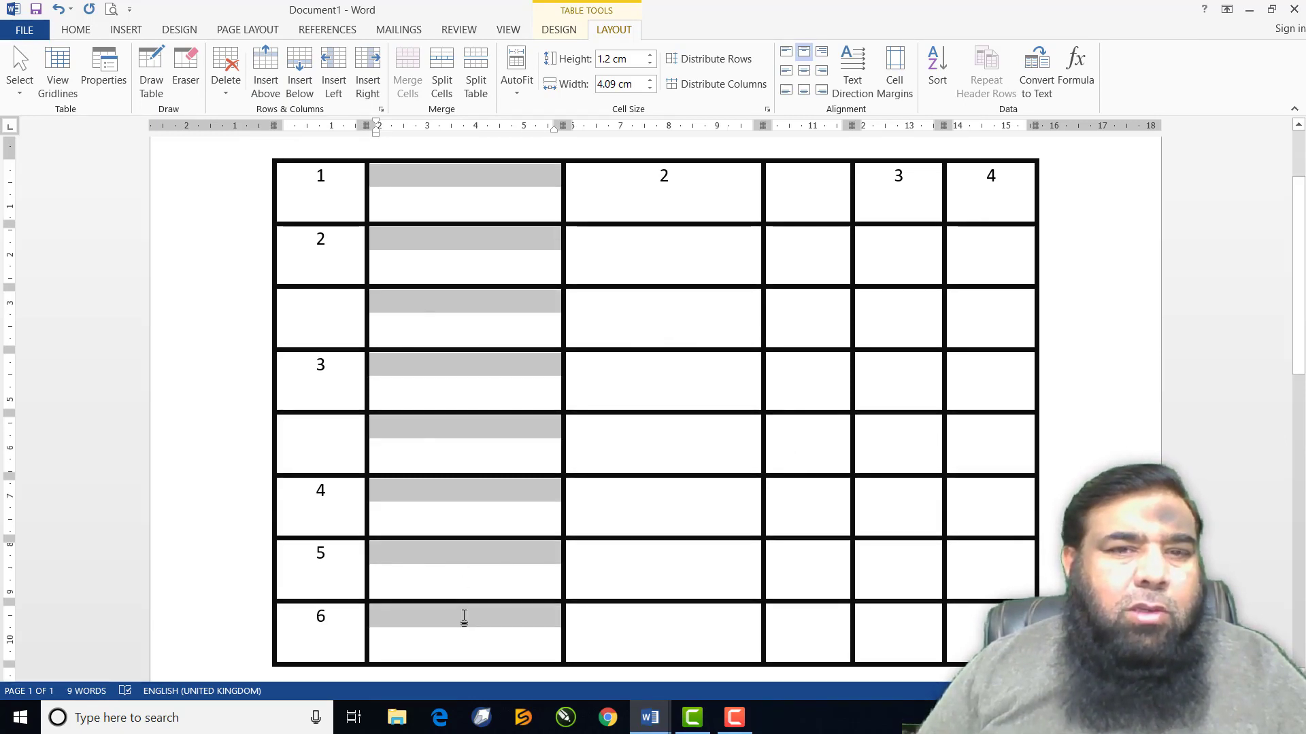
left_click(469, 204)
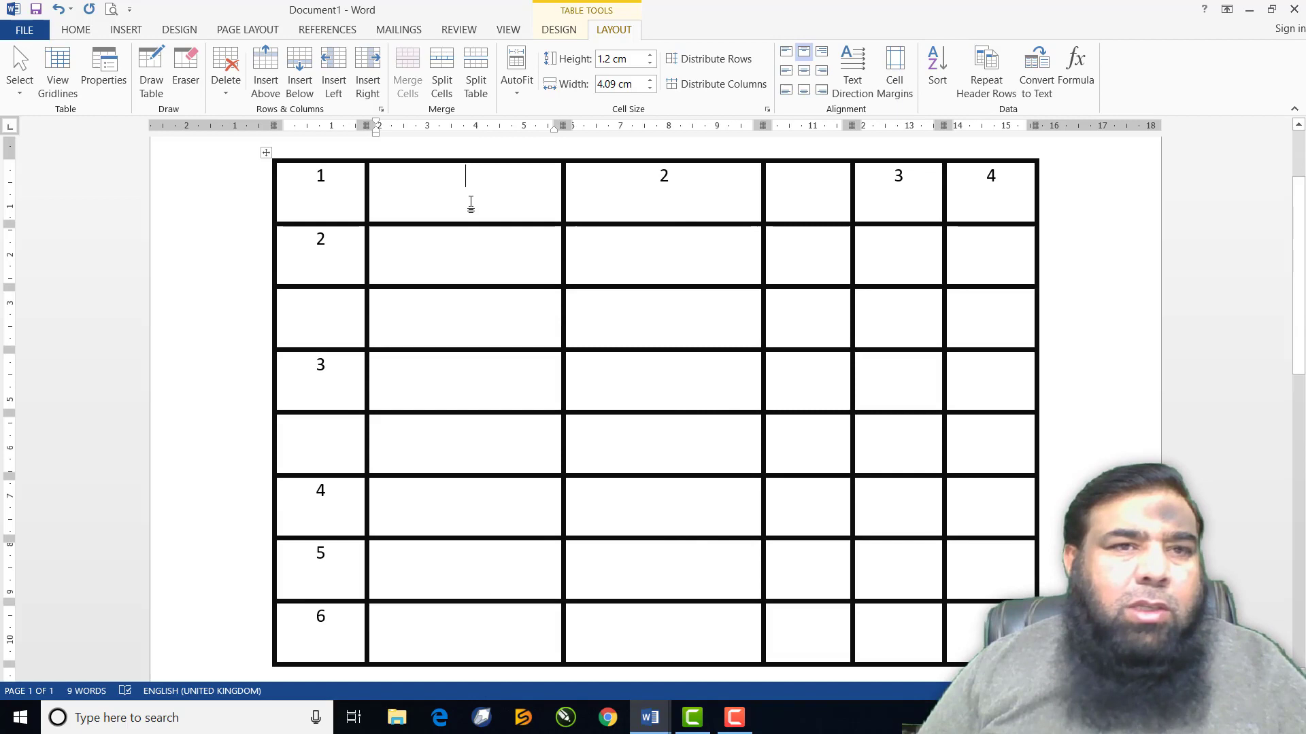
left_click(220, 95)
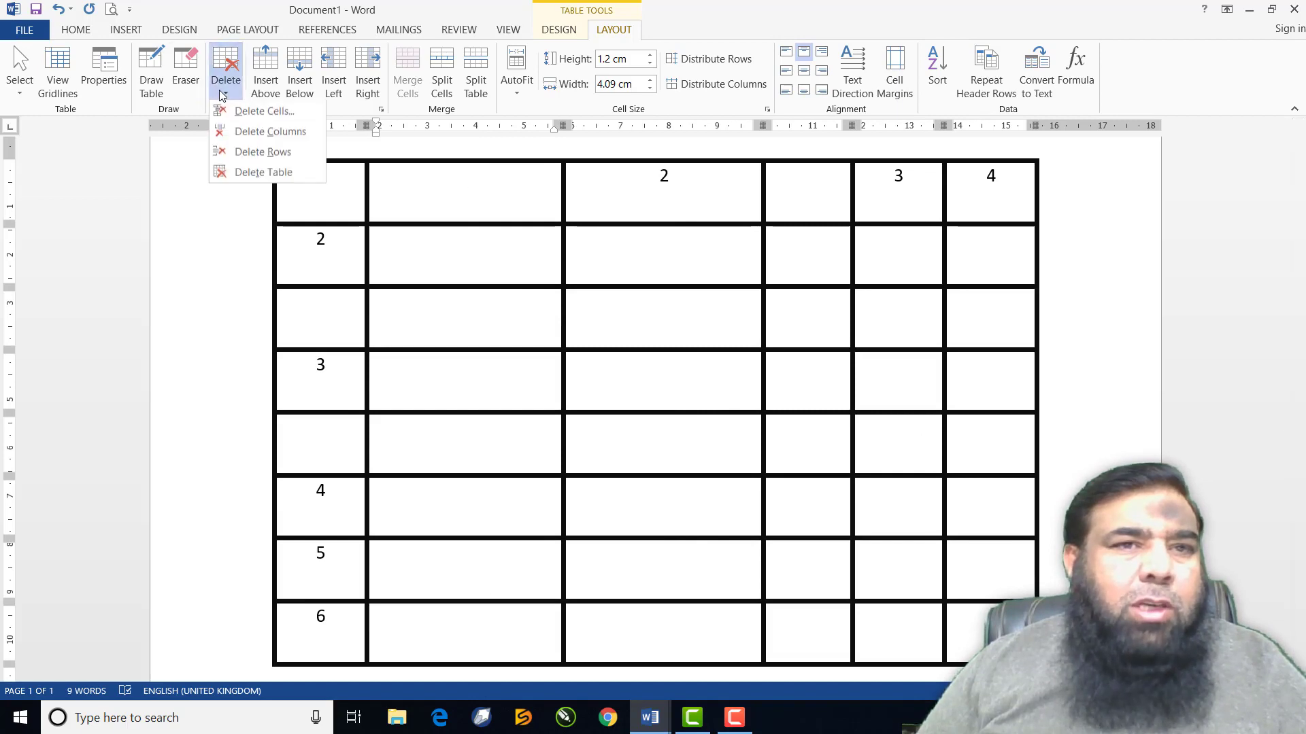
left_click(249, 138)
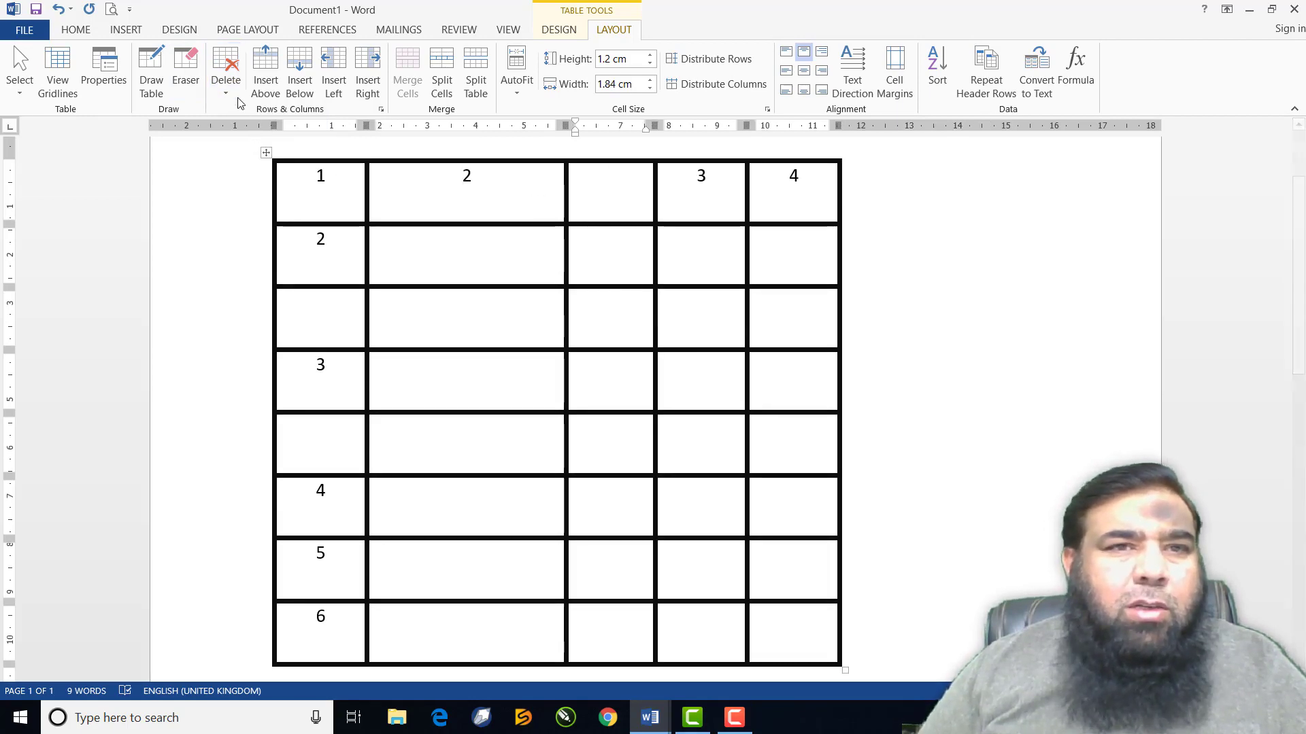
left_click(225, 76)
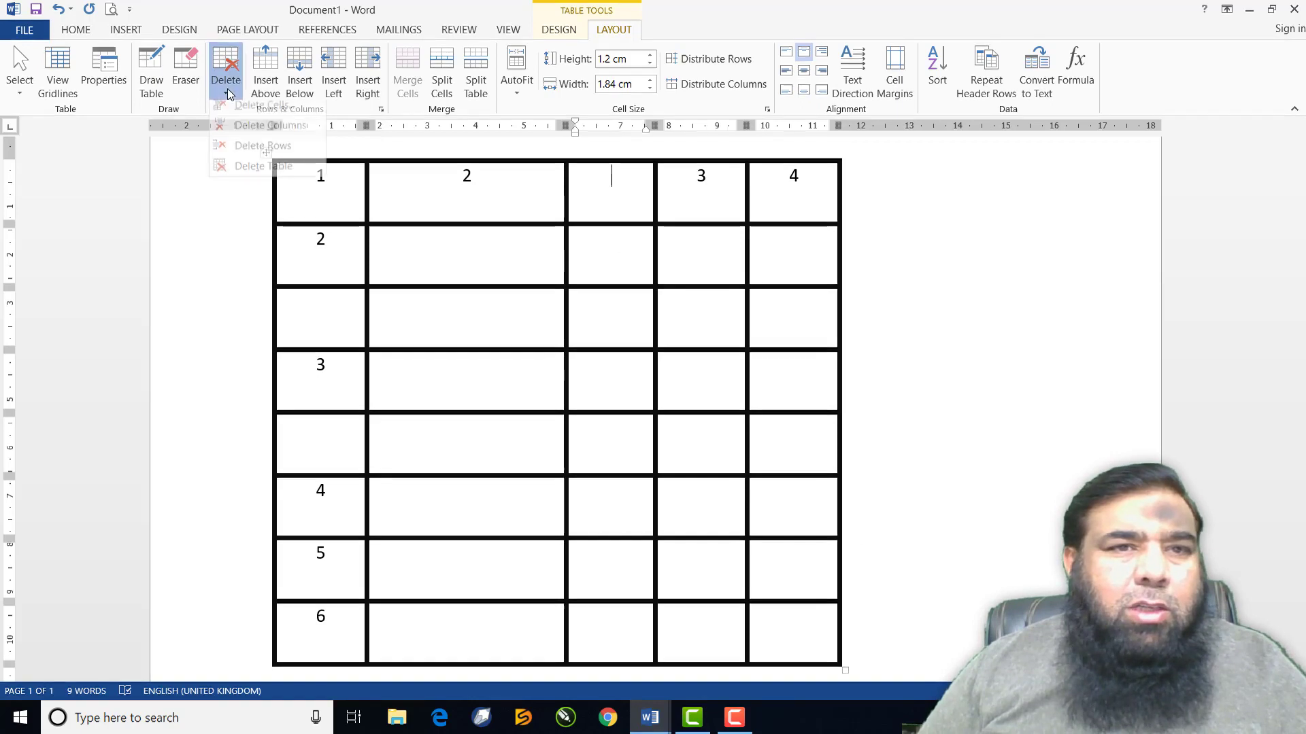
left_click(235, 133)
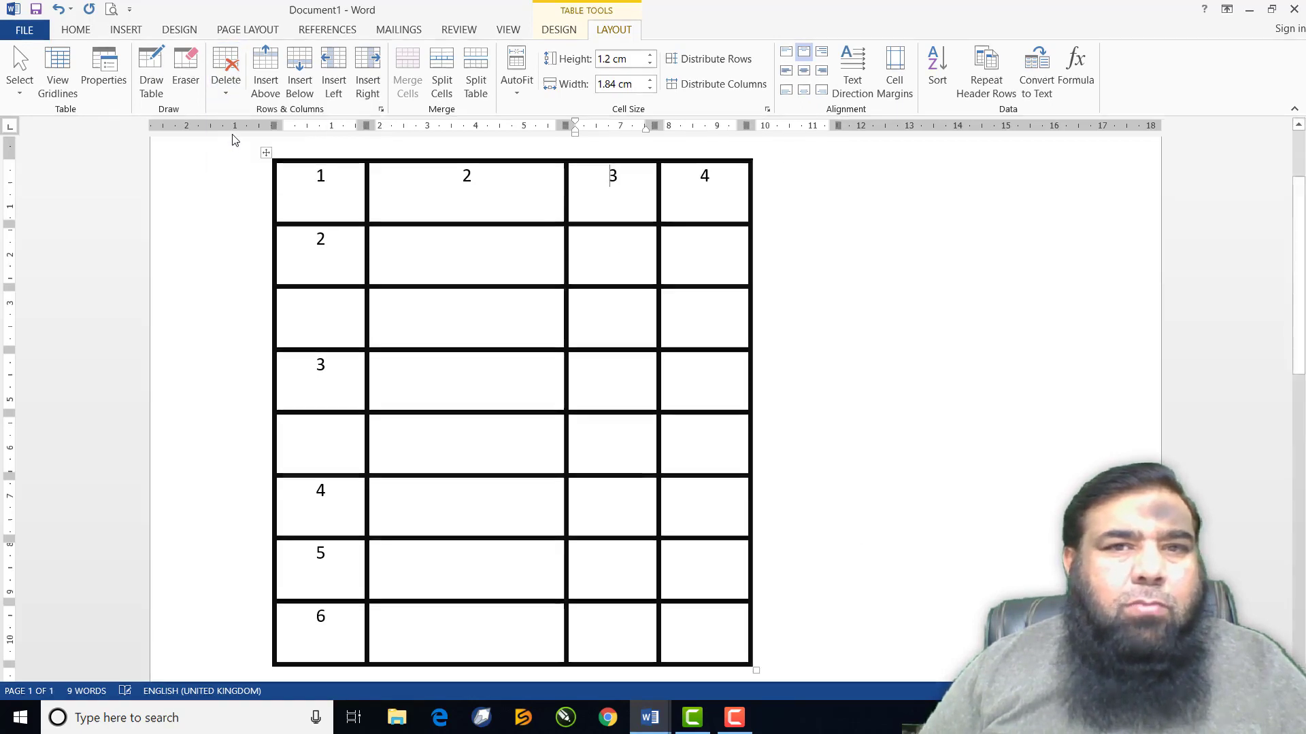
Delete the two blank rows around row 3.
left_click(430, 311)
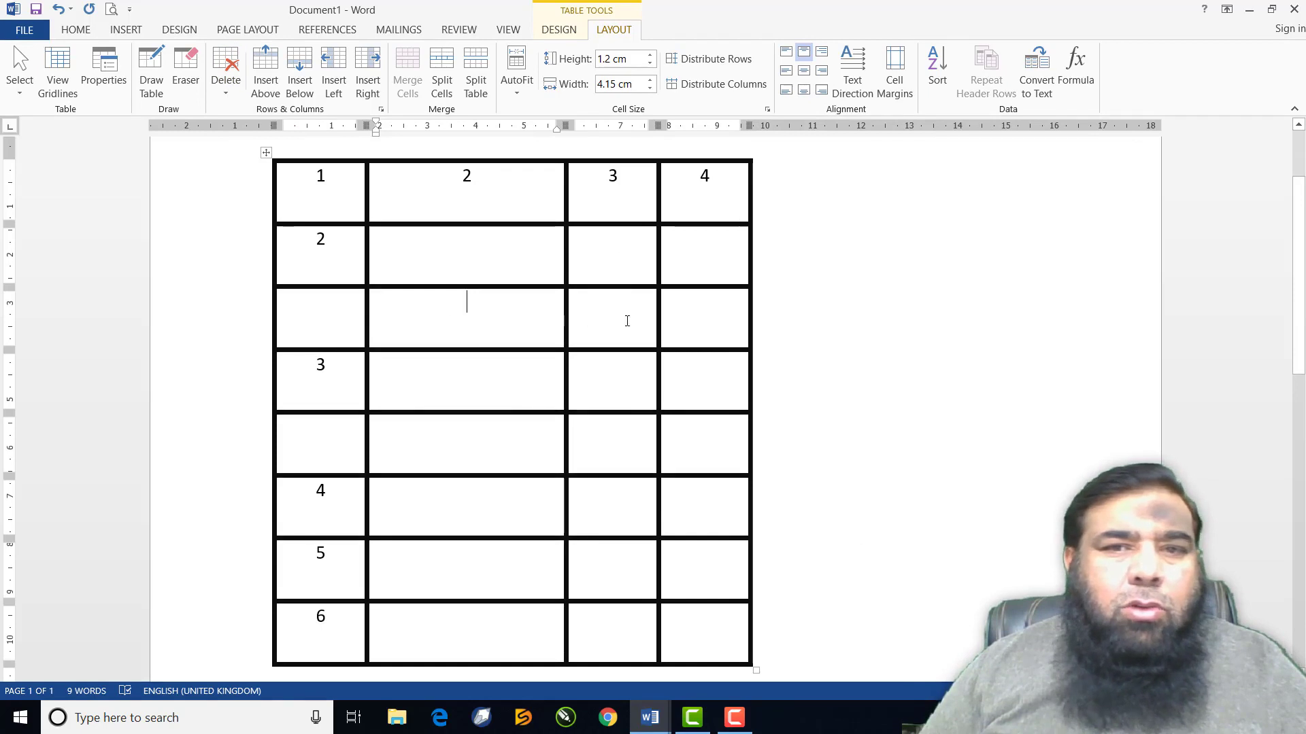
left_click(227, 87)
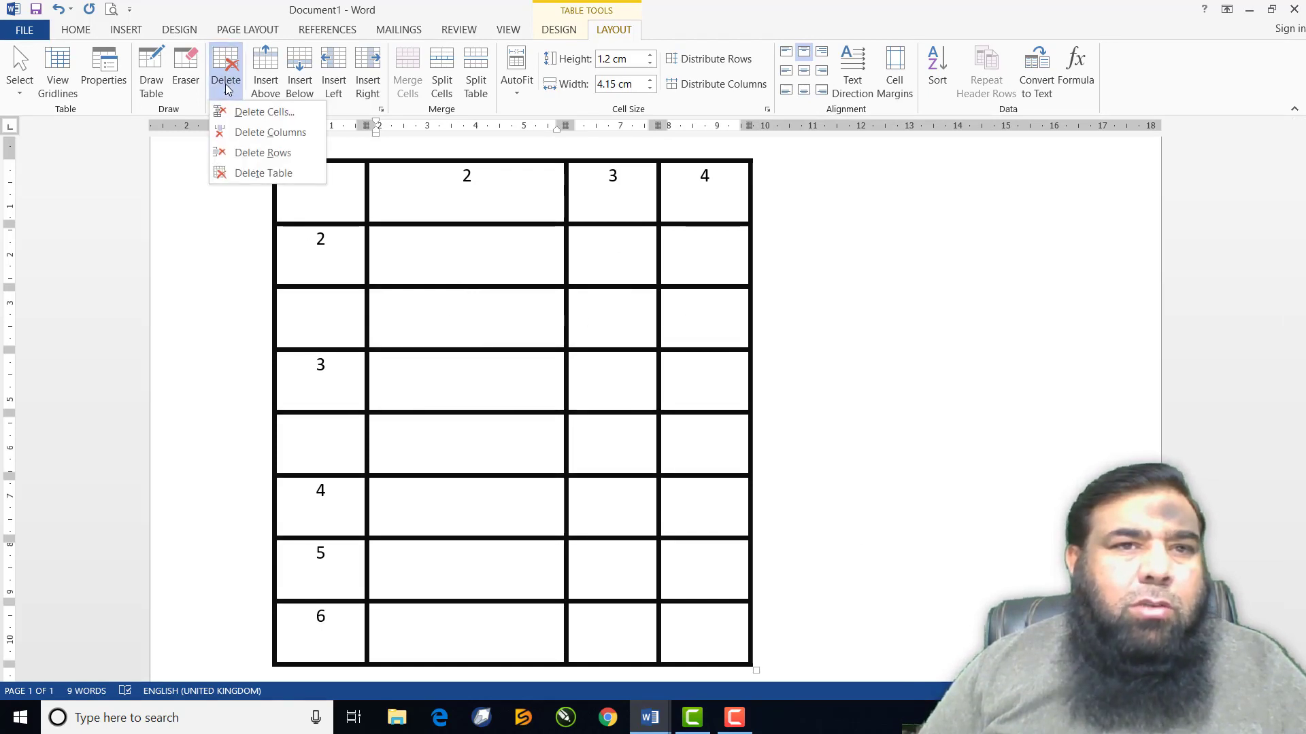
left_click(245, 158)
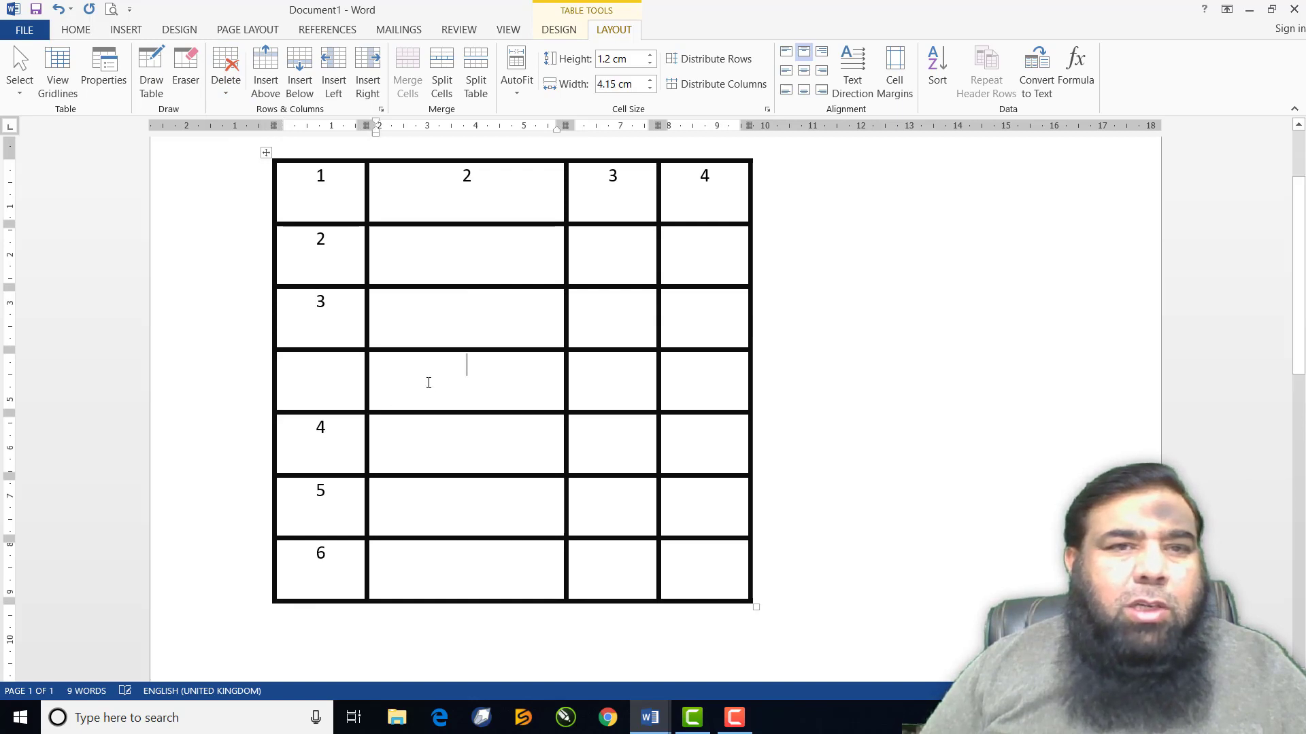
left_click(228, 88)
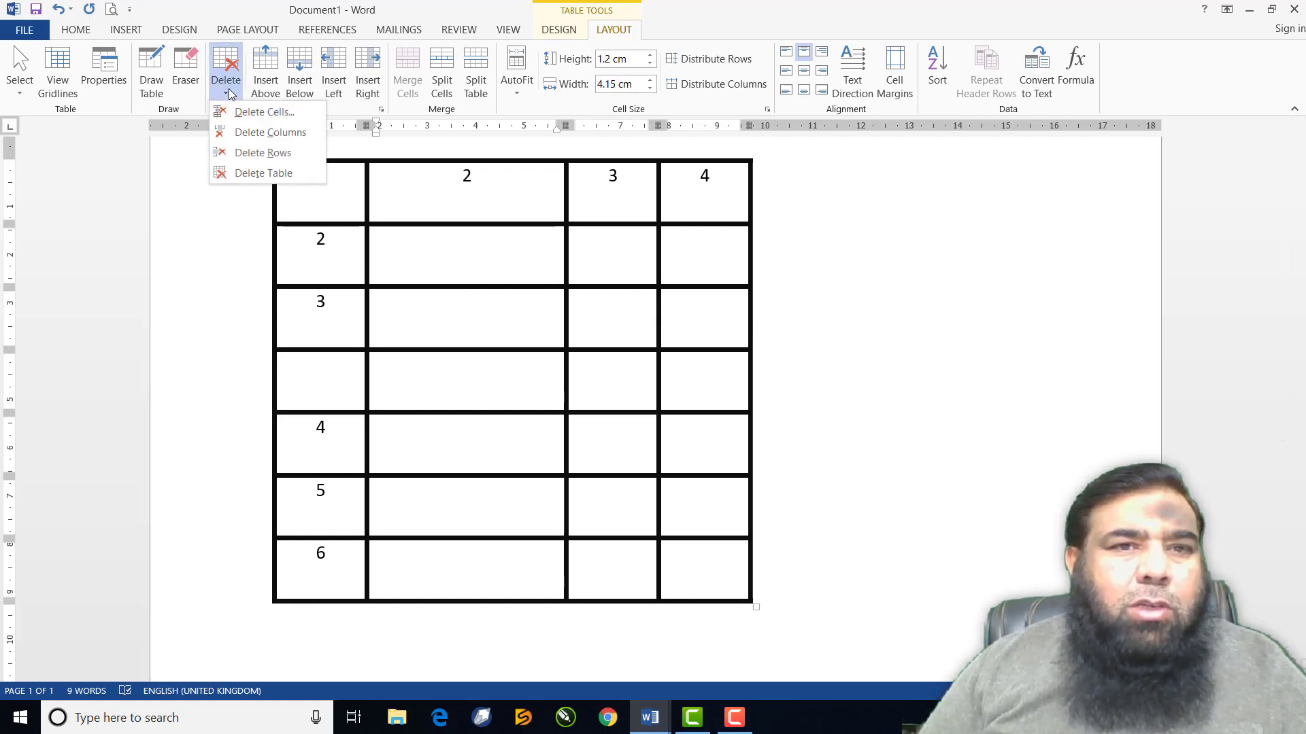
left_click(240, 154)
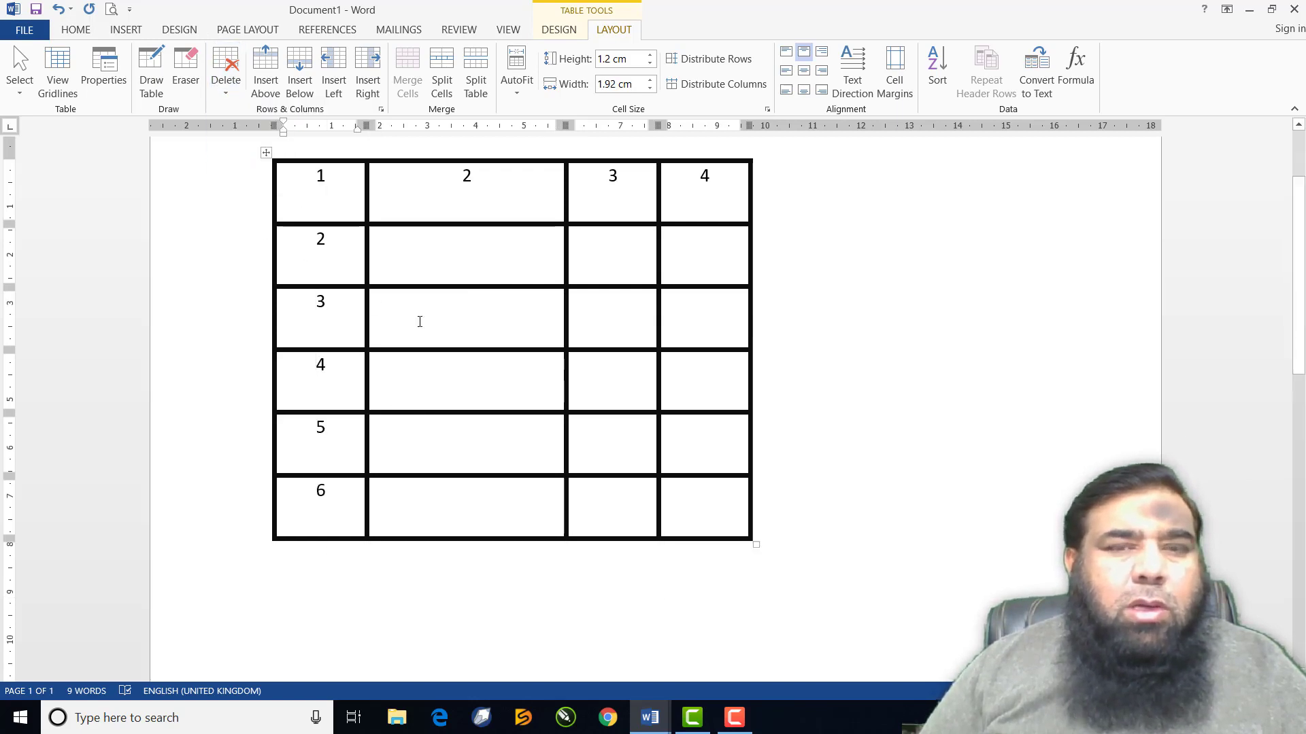
Delete the entire table, leaving the document empty.
left_click(356, 204)
left_click(225, 82)
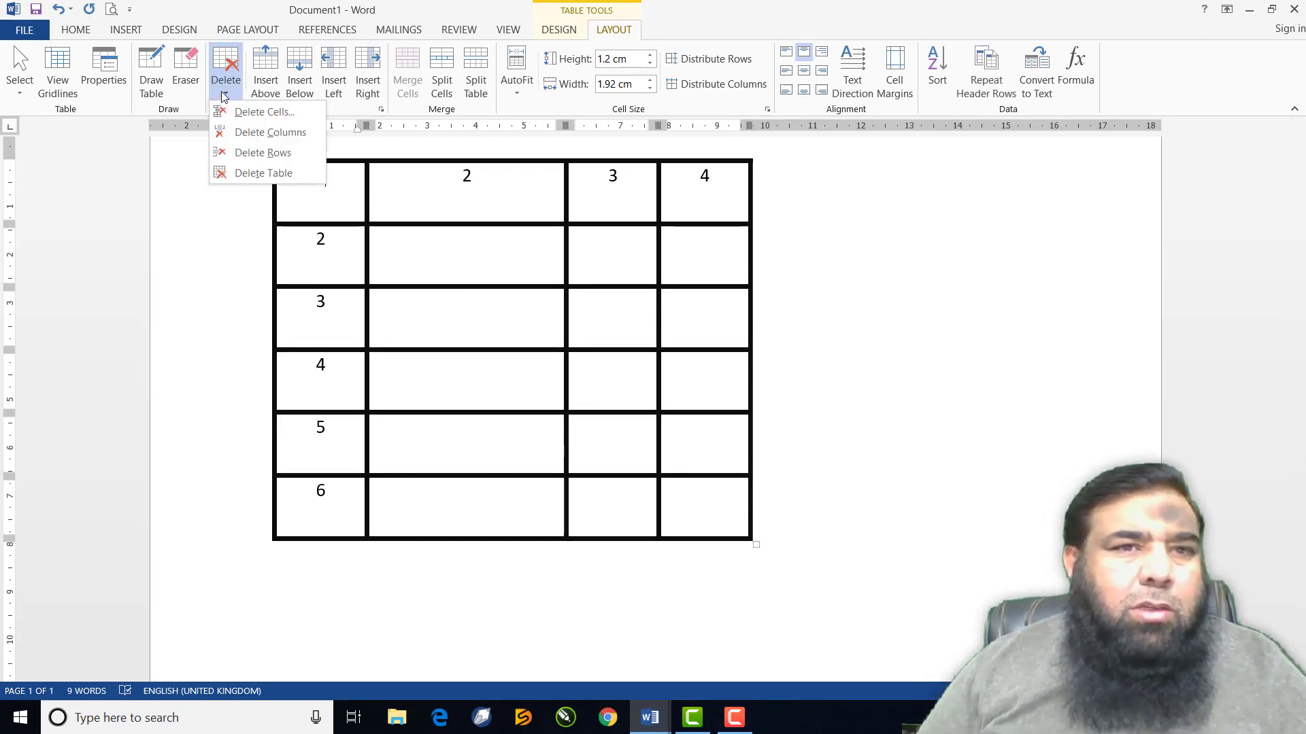
left_click(246, 174)
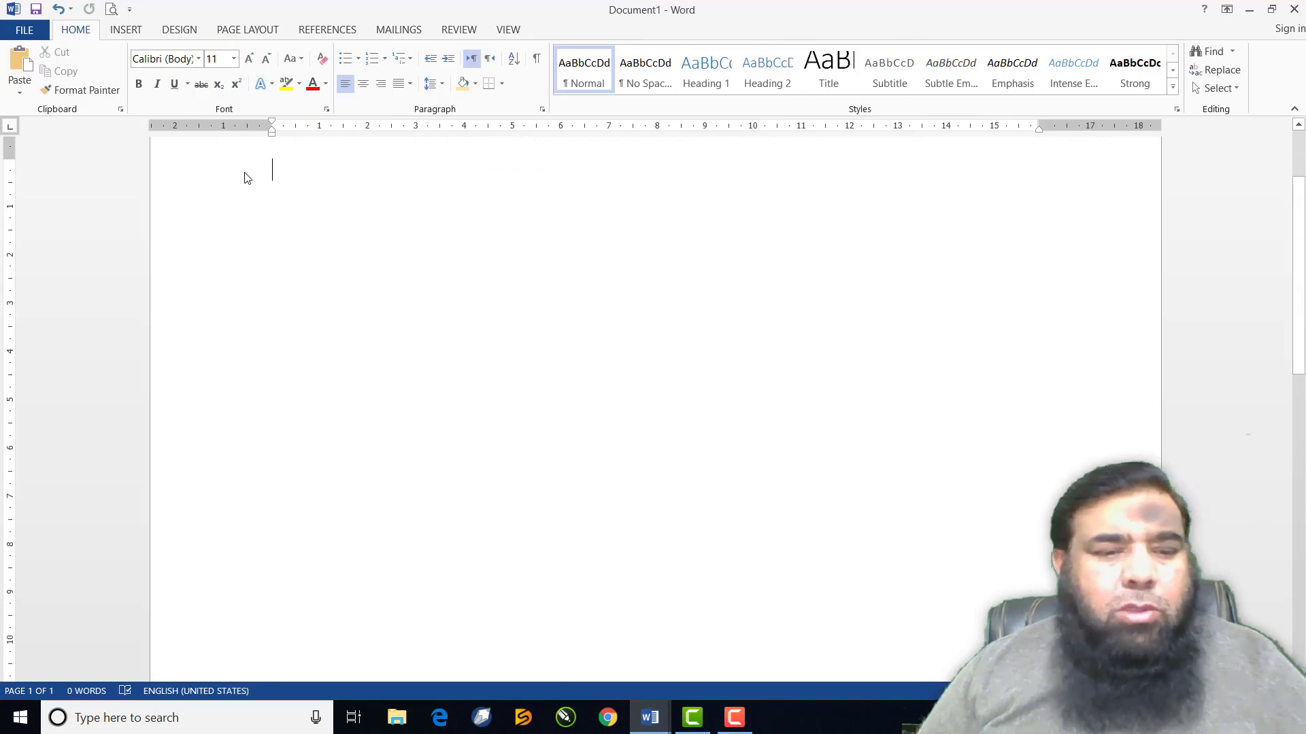
Undo the table deletion with Ctrl+Z, then open Layout's Delete options from the cell containing 2.
key("ctrl+z")
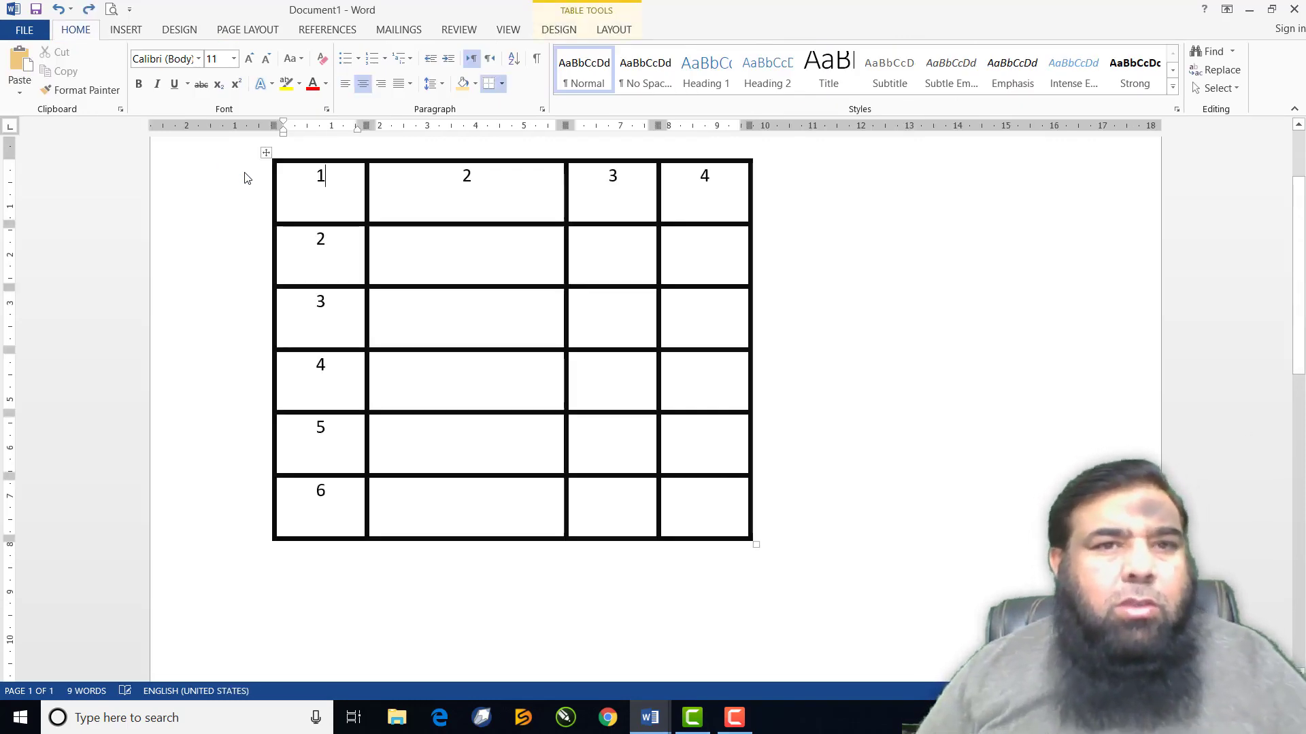
left_click(414, 259)
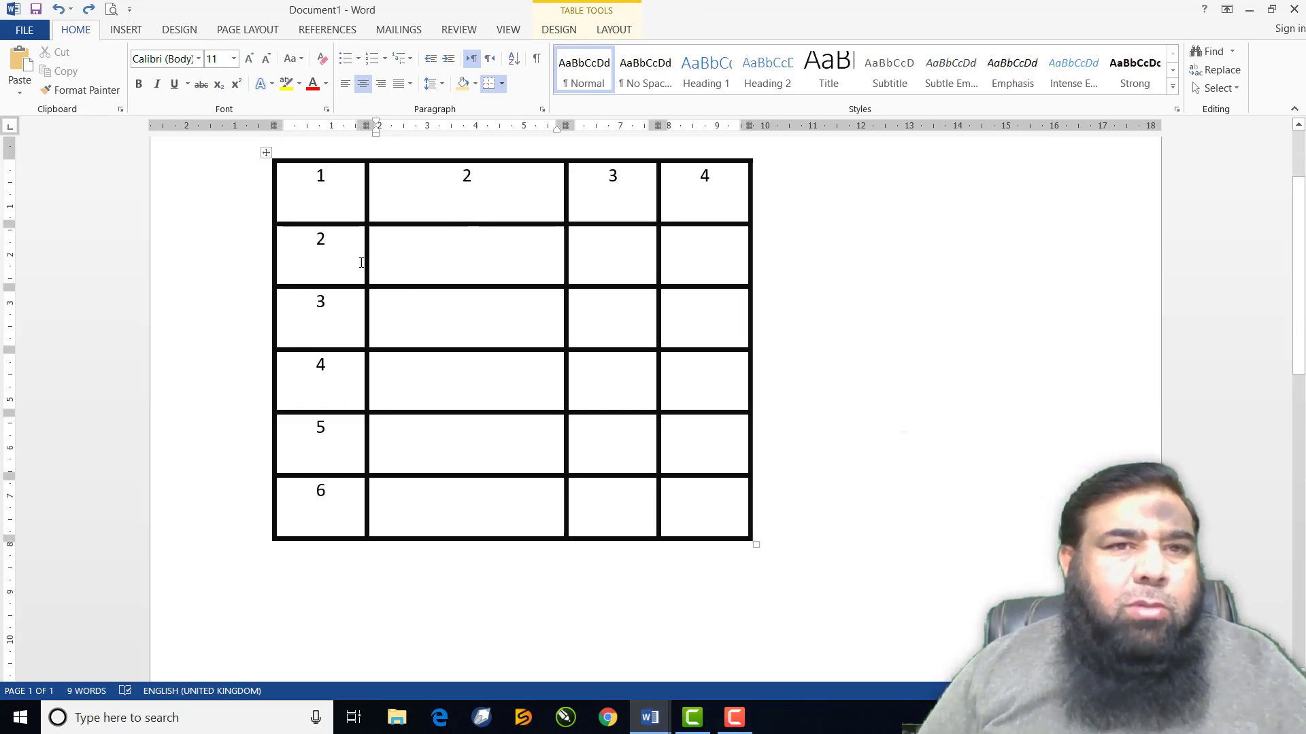
left_click(614, 30)
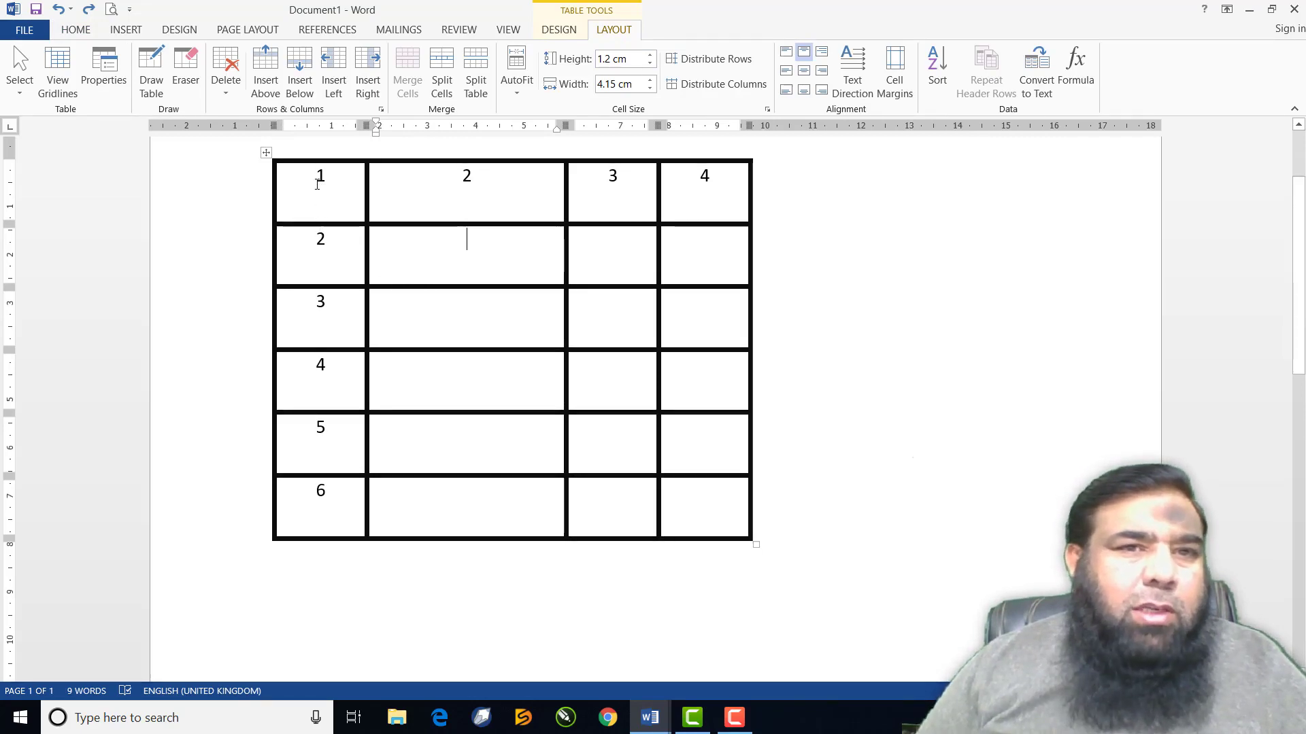
left_click(317, 242)
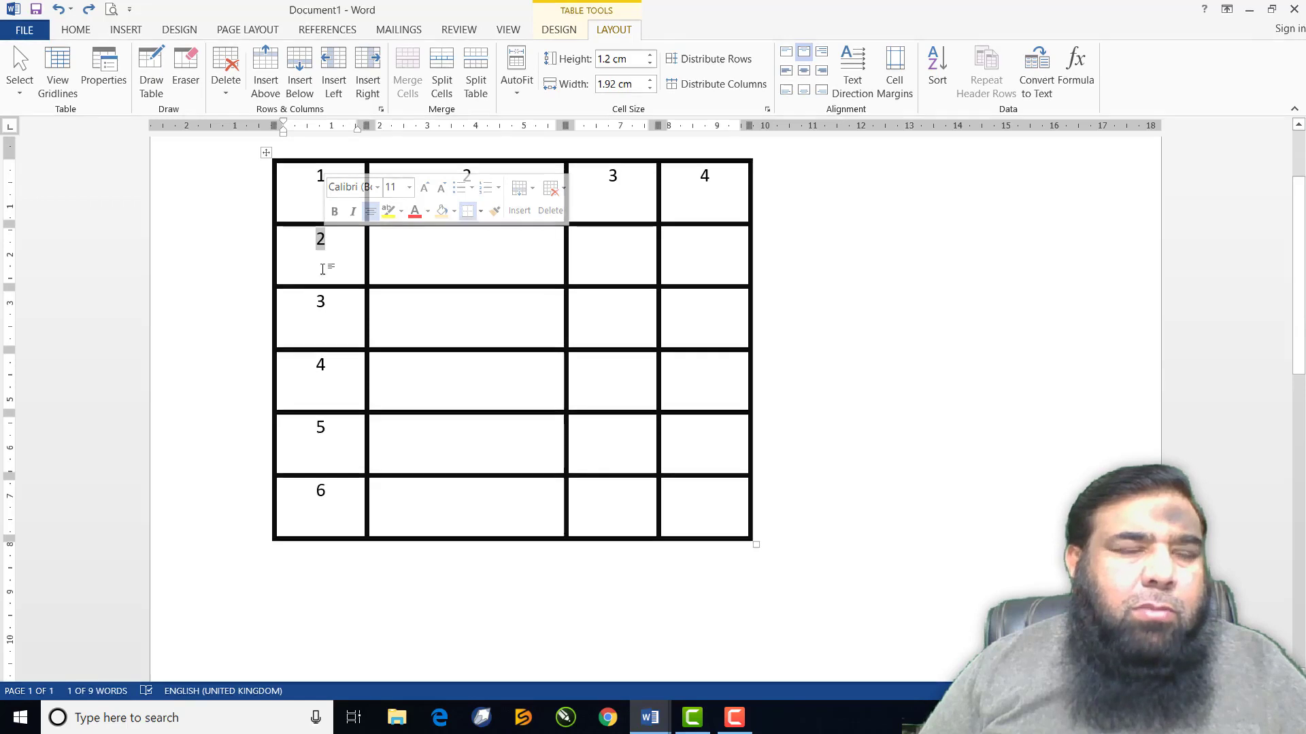
left_click(297, 268)
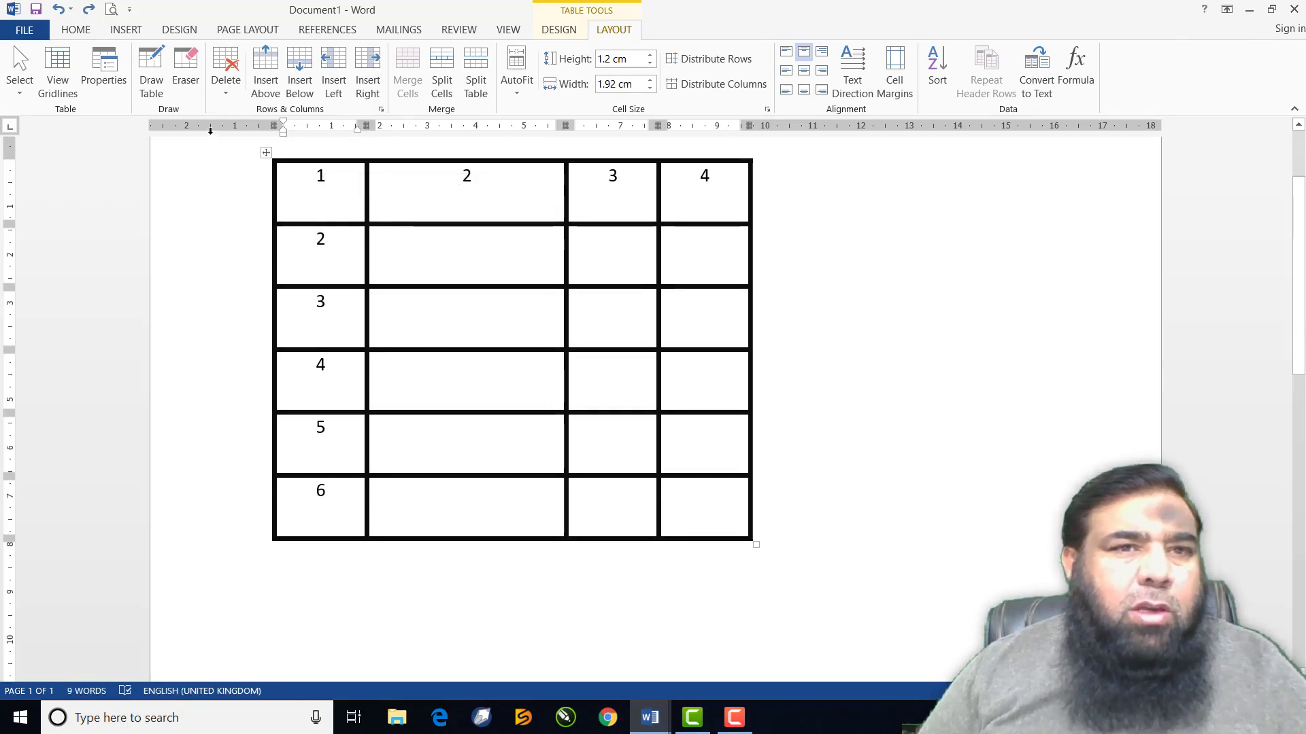
left_click(226, 80)
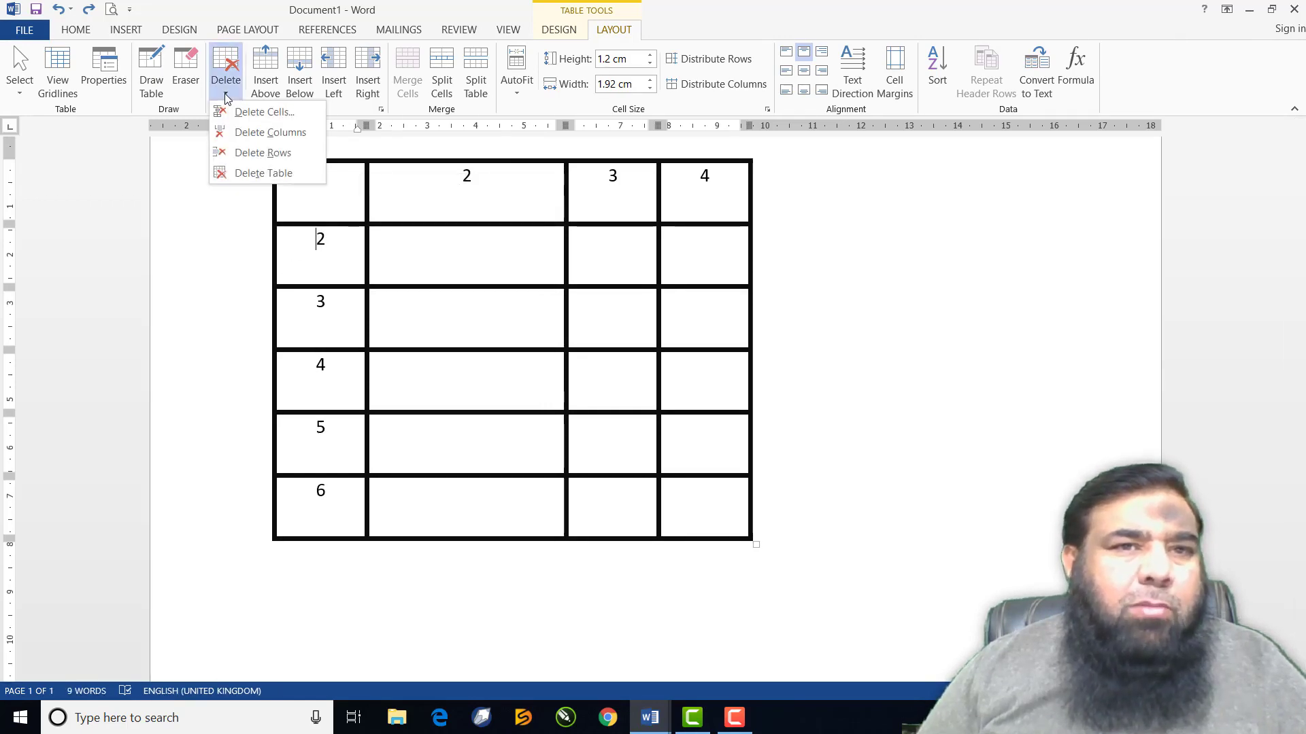
left_click(260, 117)
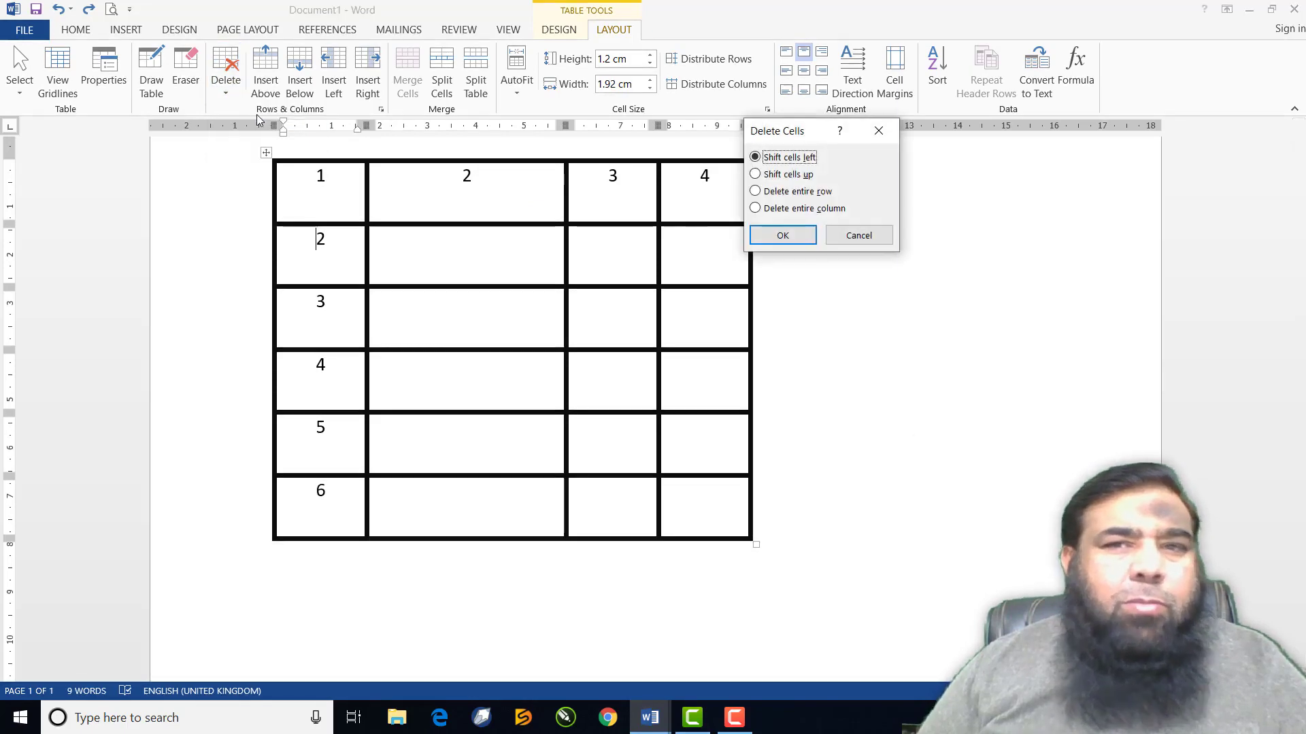
left_click(757, 174)
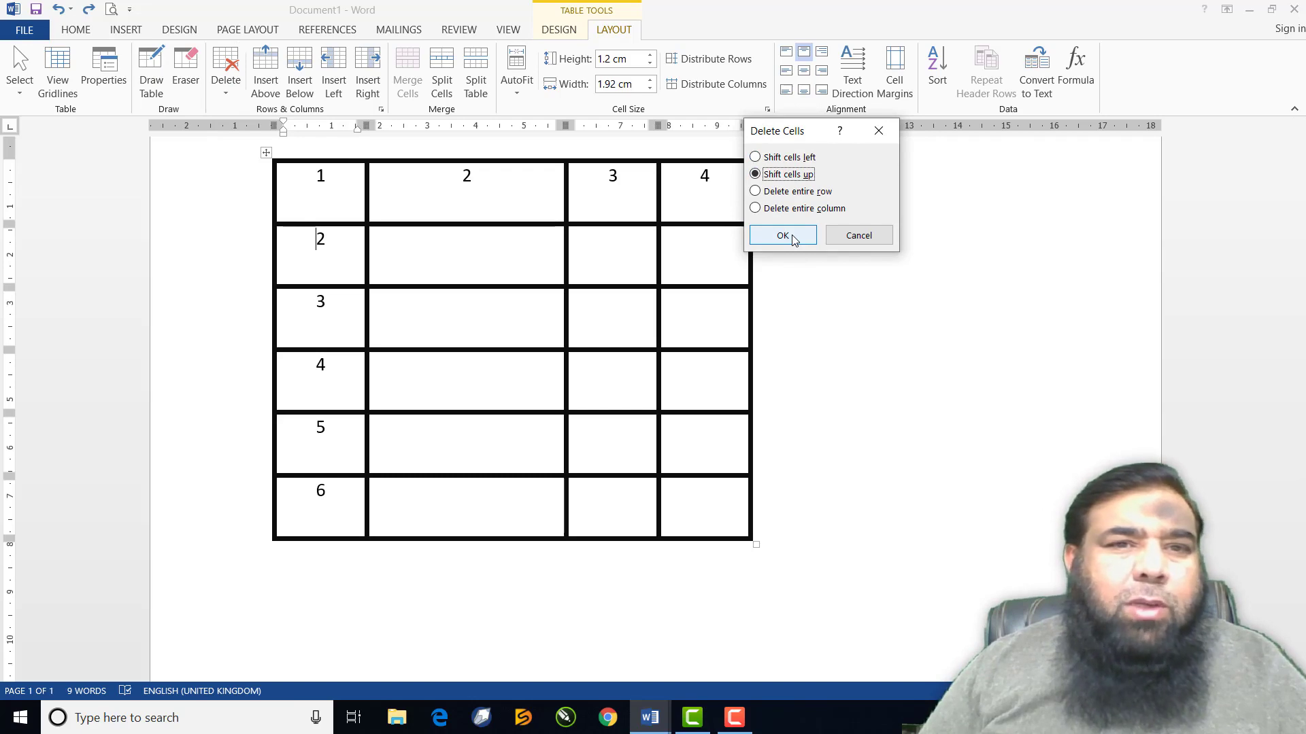
left_click(793, 237)
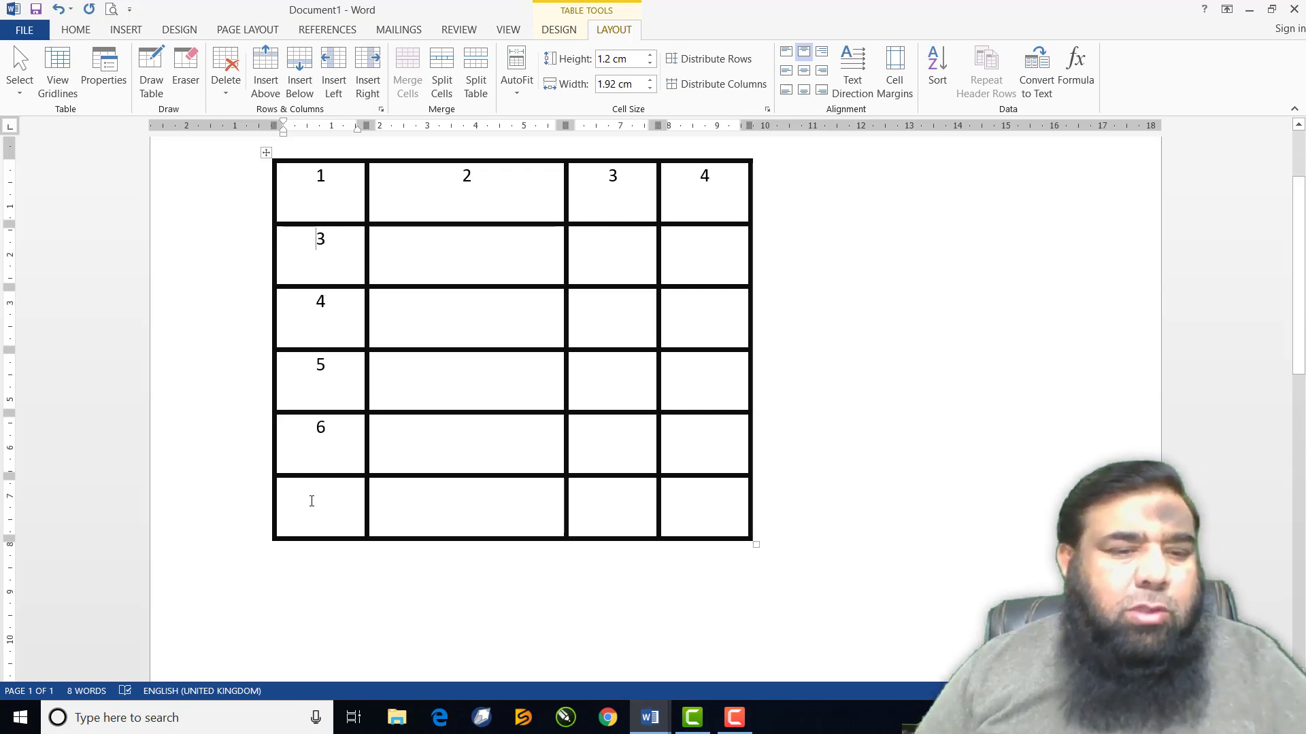
key("ctrl+z")
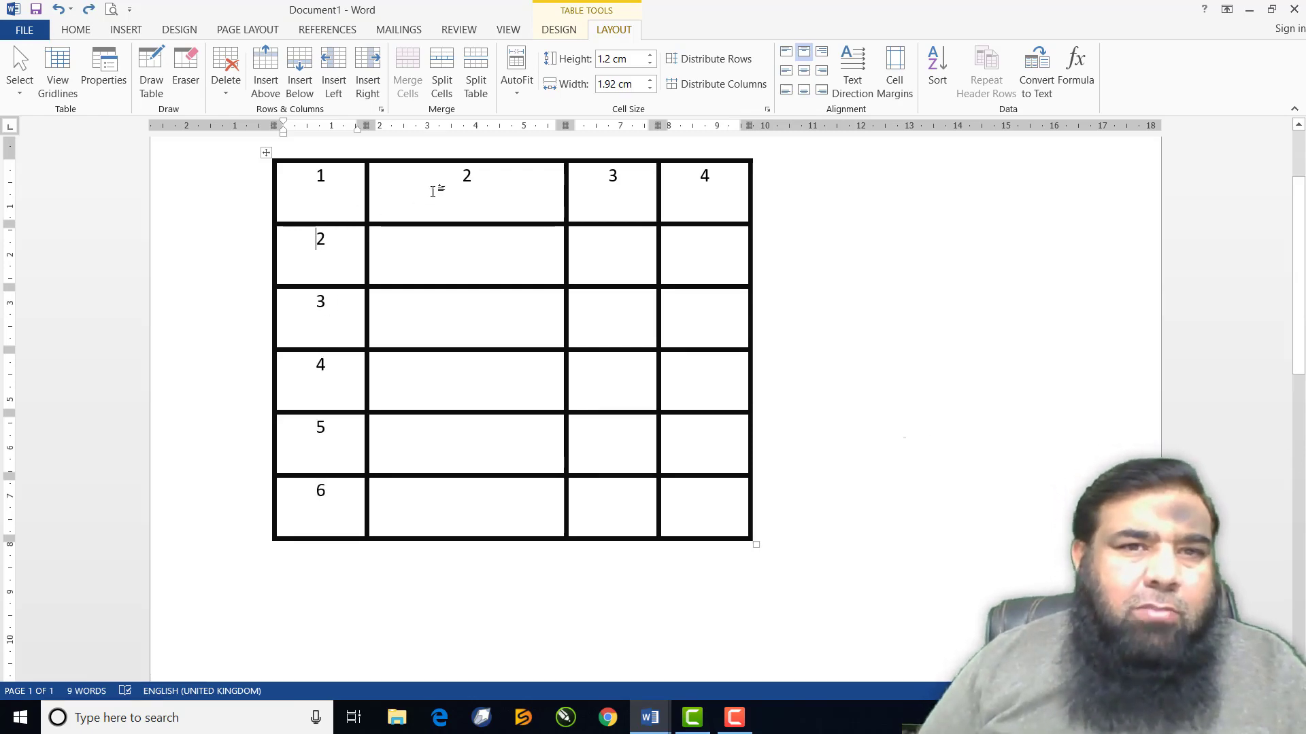
left_click(462, 202)
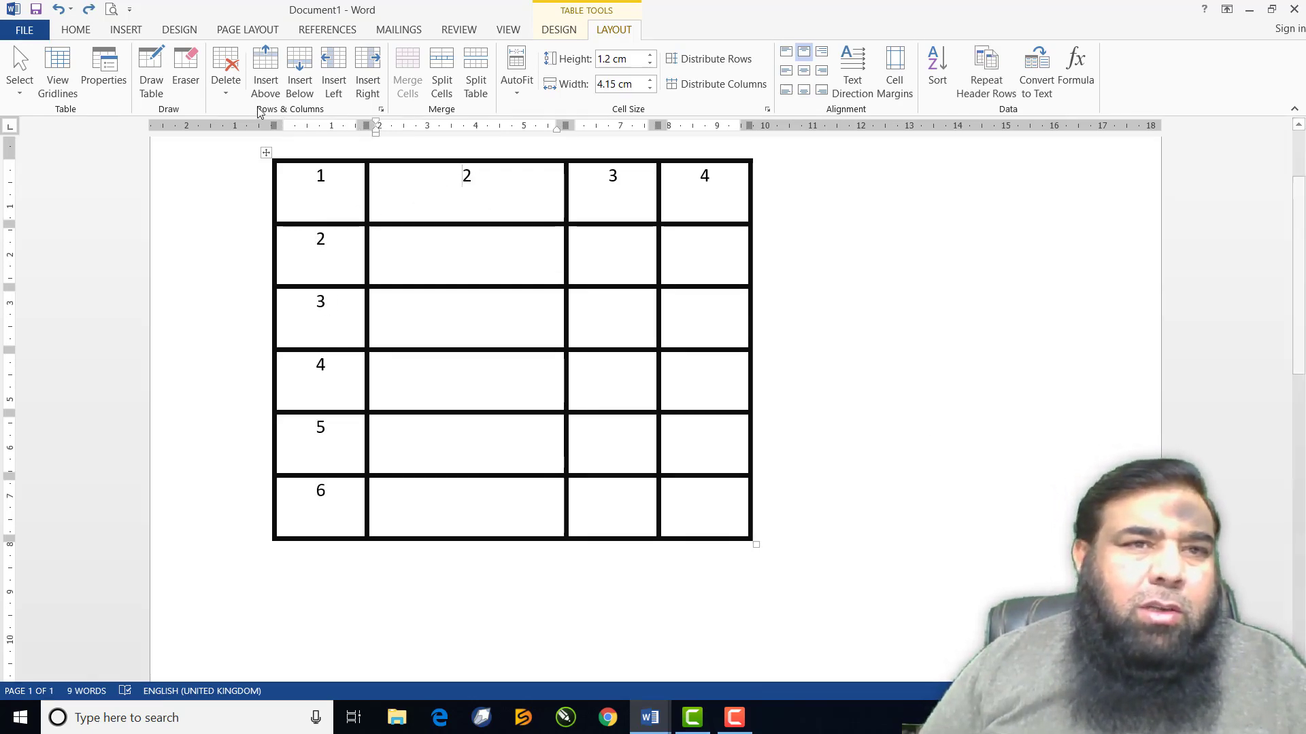
left_click(227, 94)
left_click(262, 112)
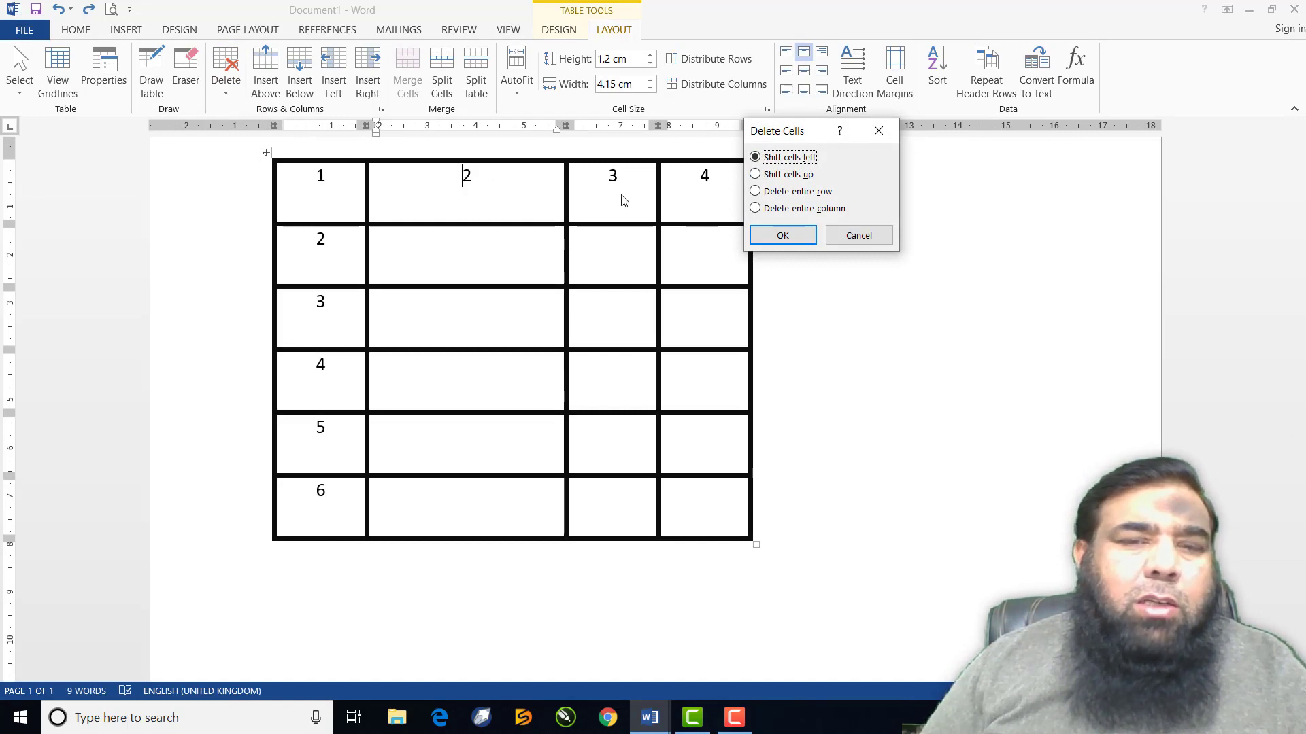
left_click(793, 235)
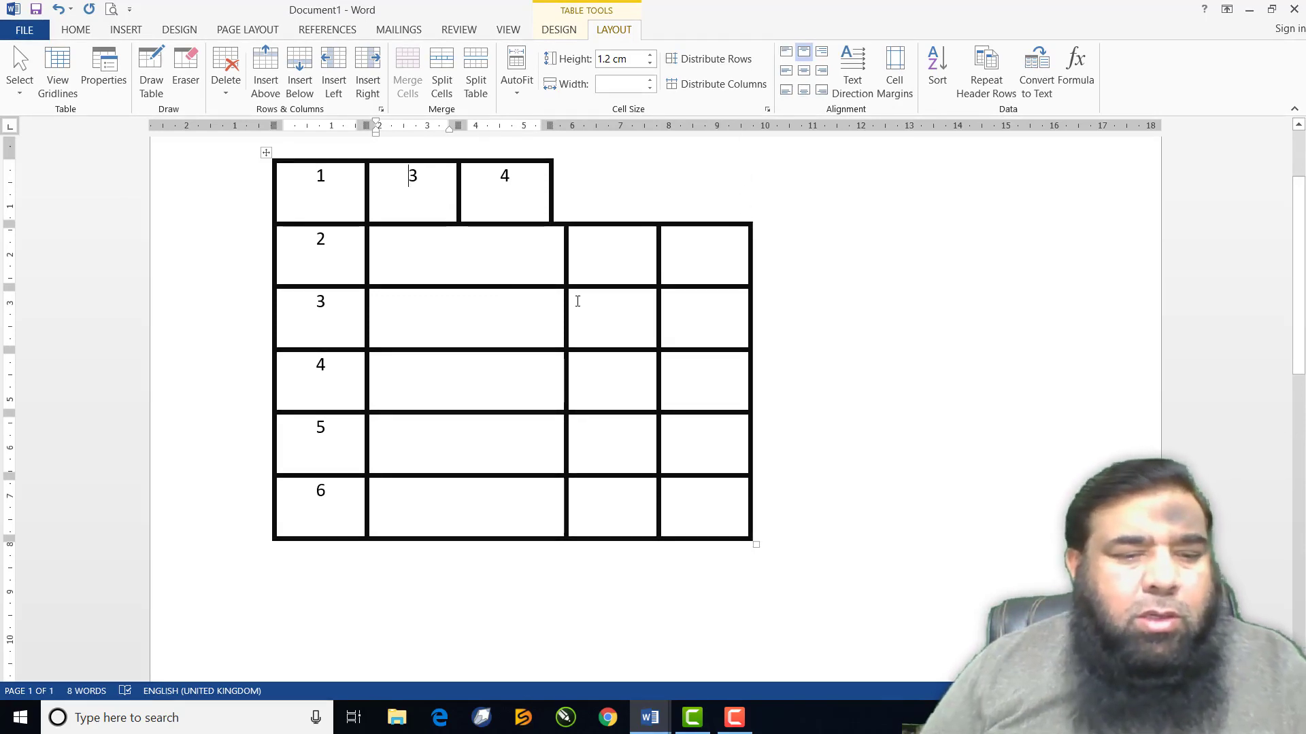
key("ctrl+z")
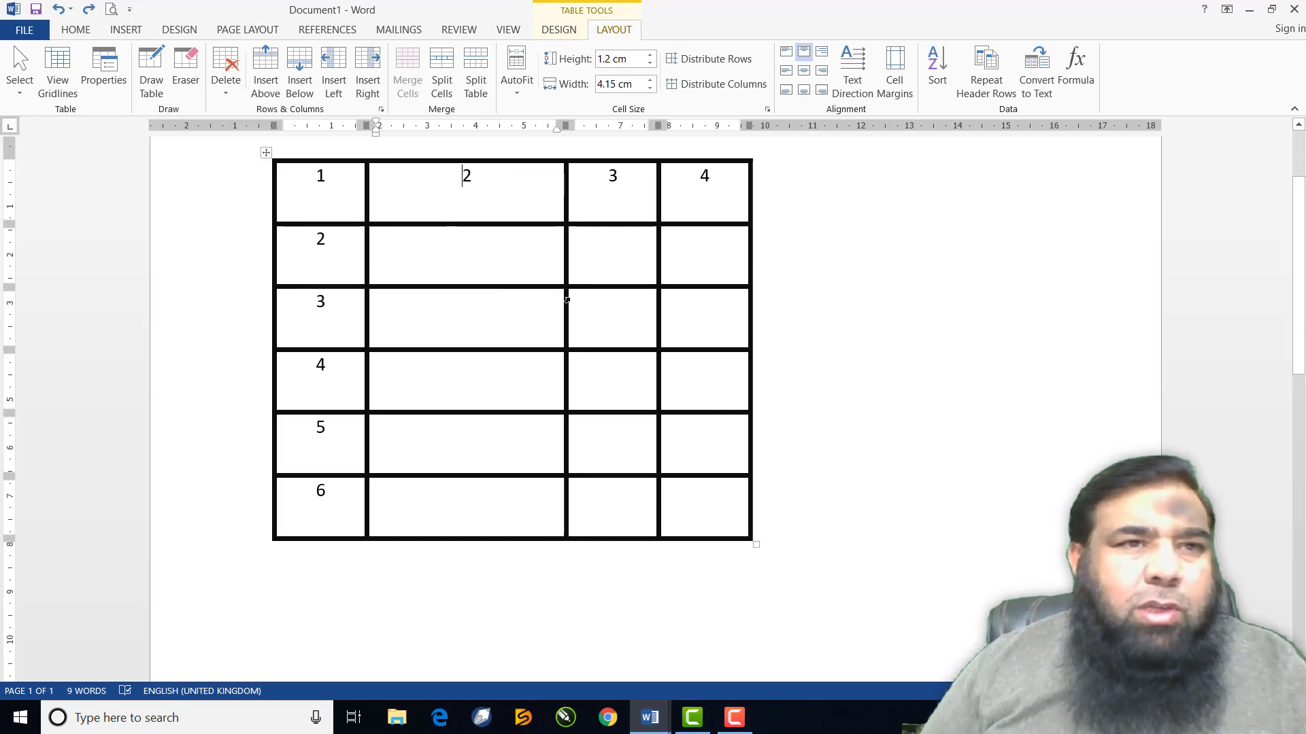
Use the Table Eraser to remove the table's first row and rightmost column.
left_click(190, 72)
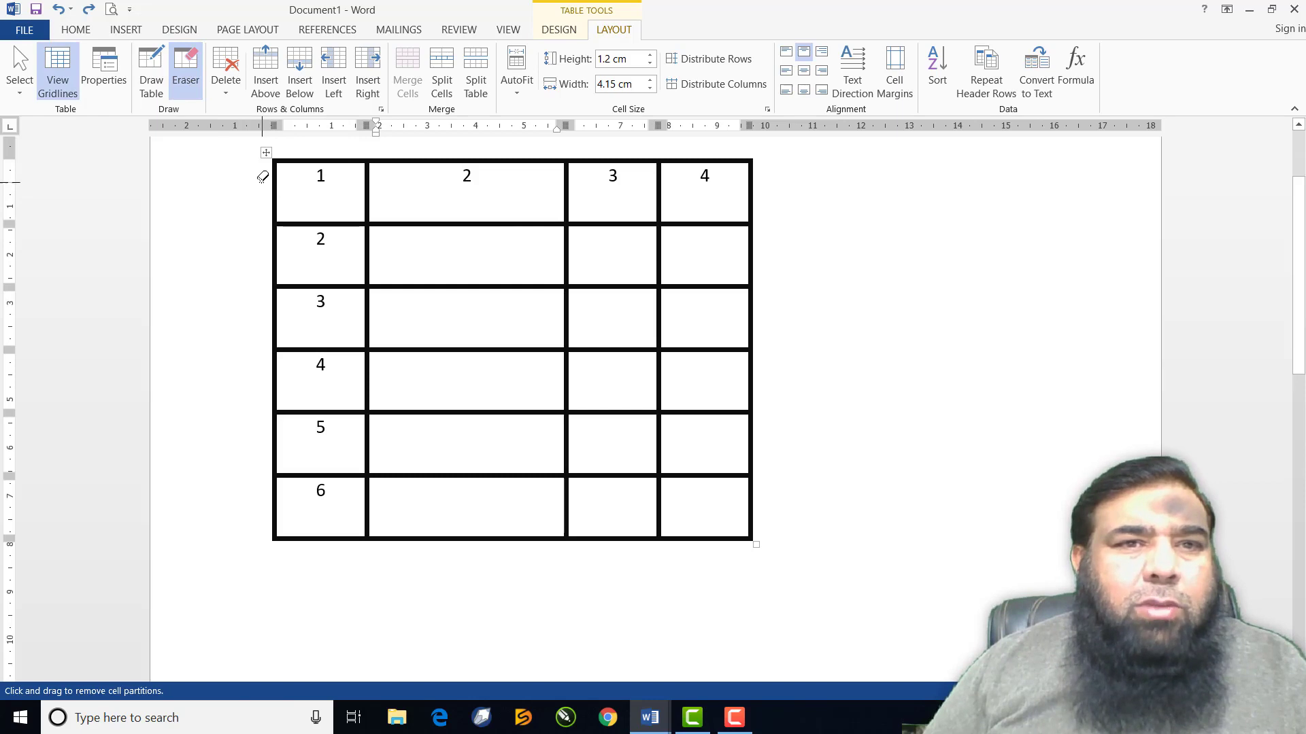
left_click_drag(261, 183, 771, 190)
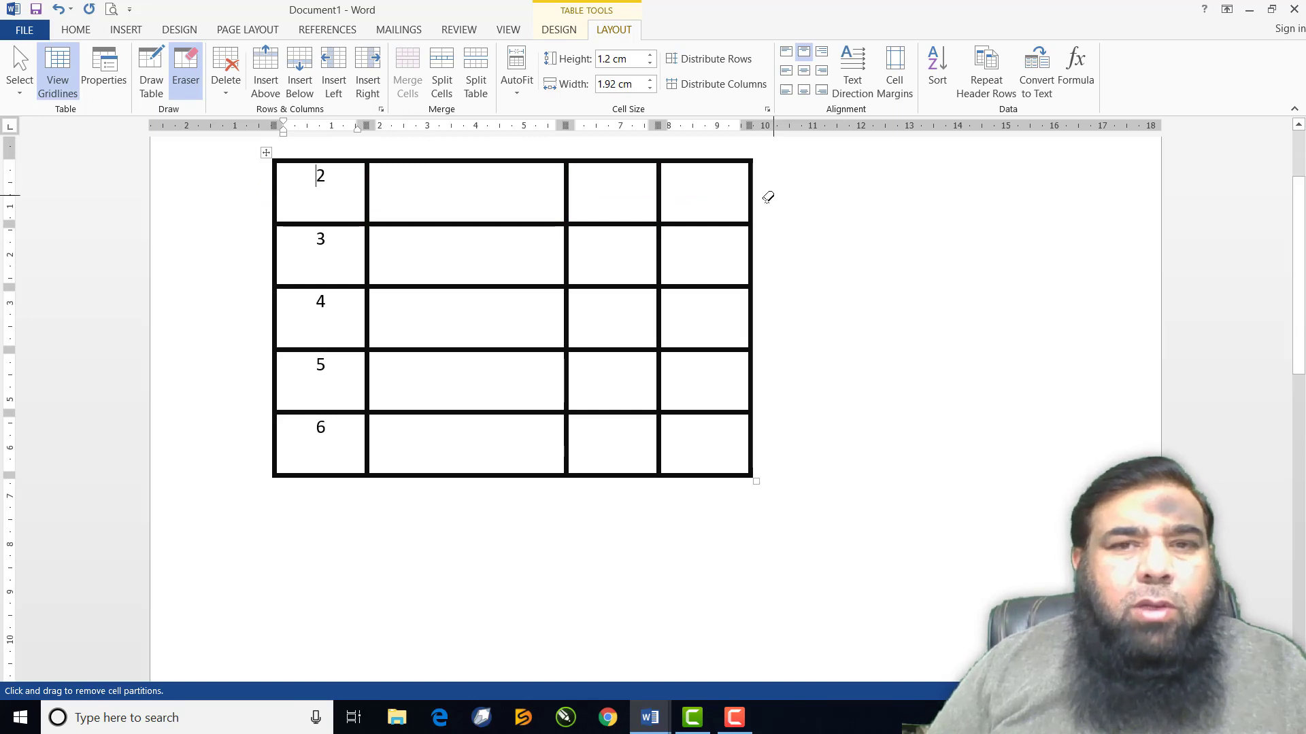
left_click_drag(724, 149, 787, 500)
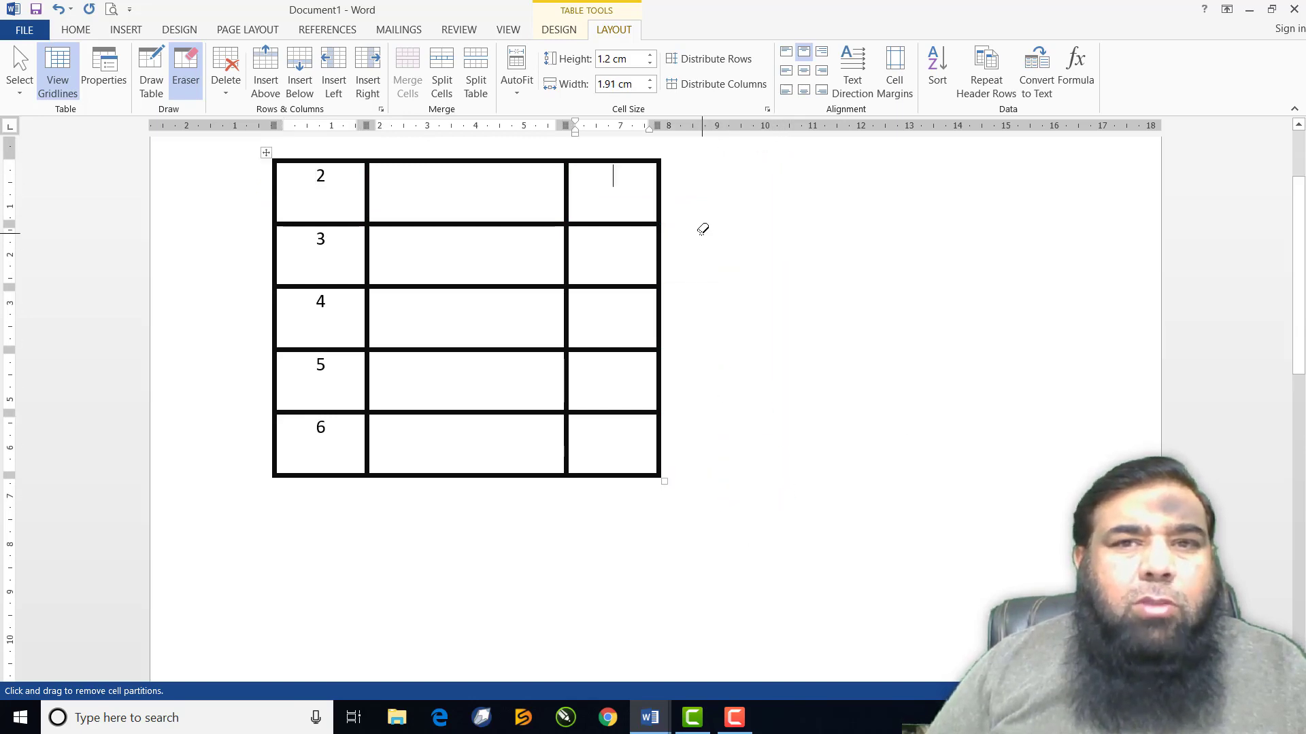
Erase inner borders to merge the right column's top cells, row 5's cells, the middle column's top three cells, and left cells 3–6.
left_click_drag(683, 180, 633, 261)
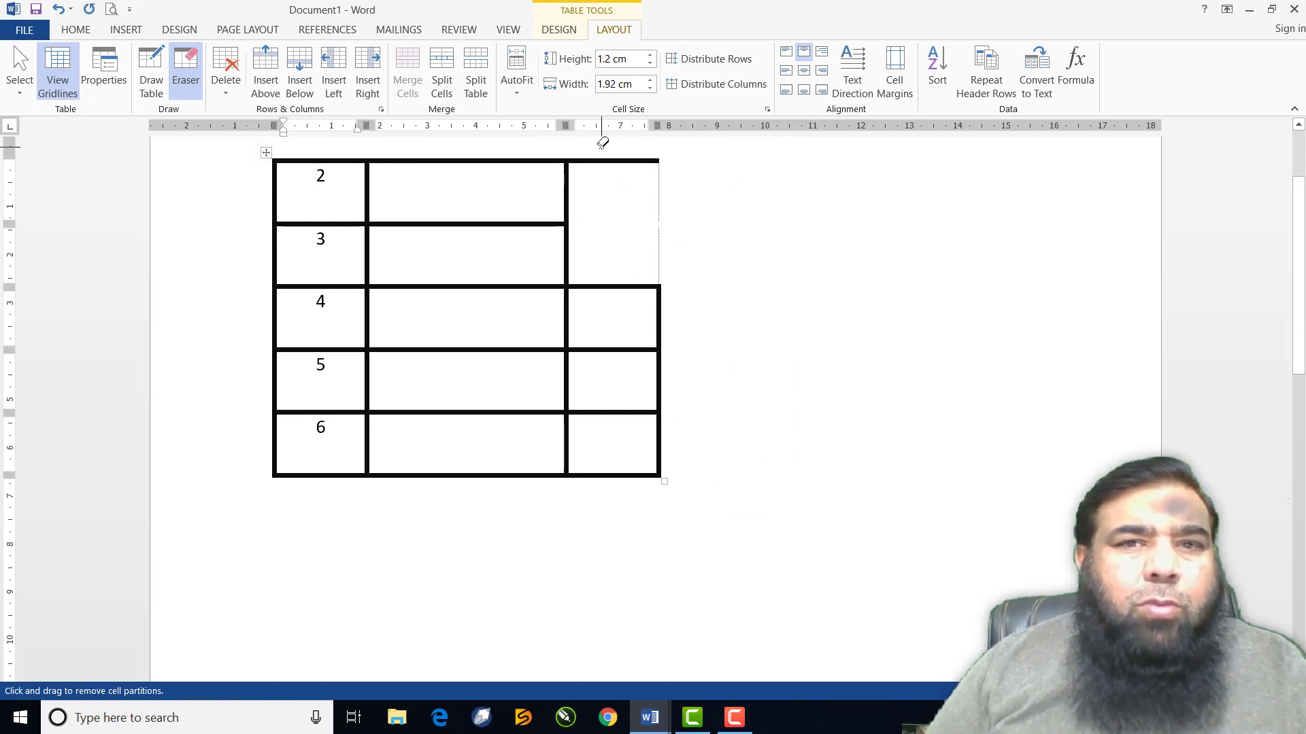
left_click_drag(603, 143, 617, 175)
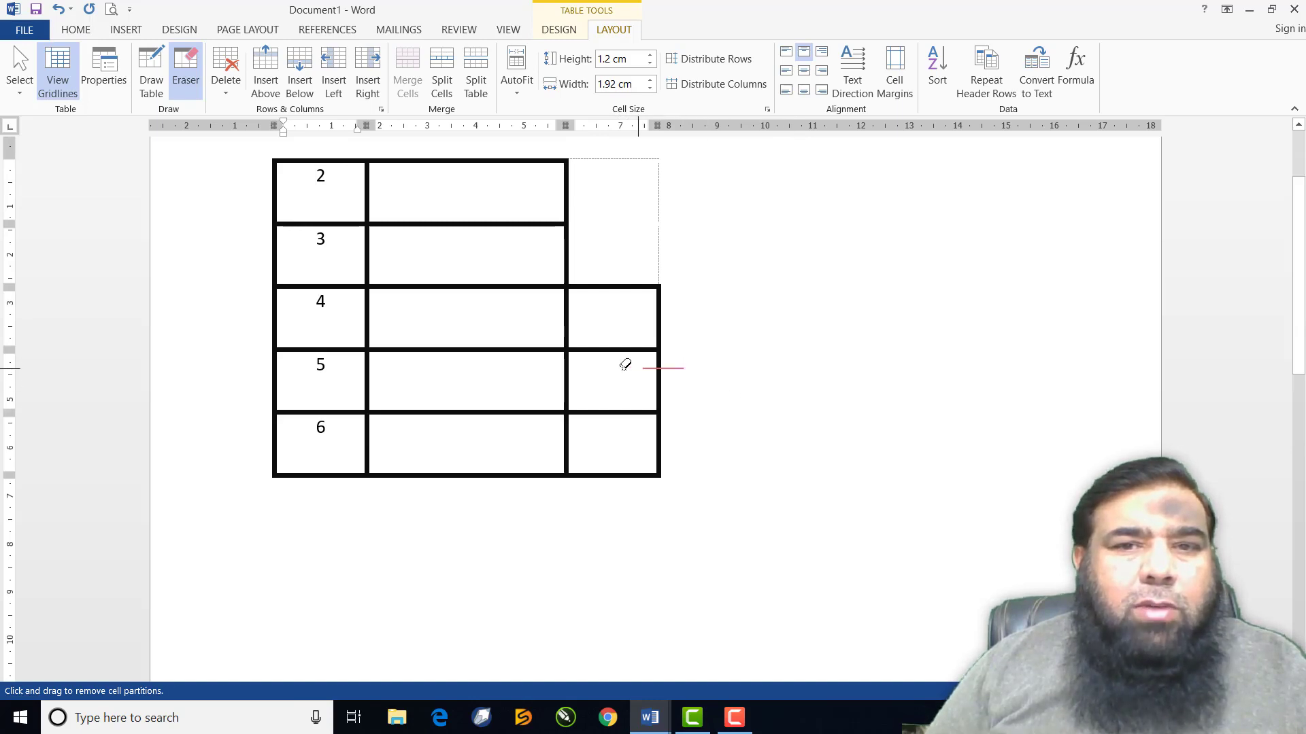
left_click_drag(625, 365, 548, 372)
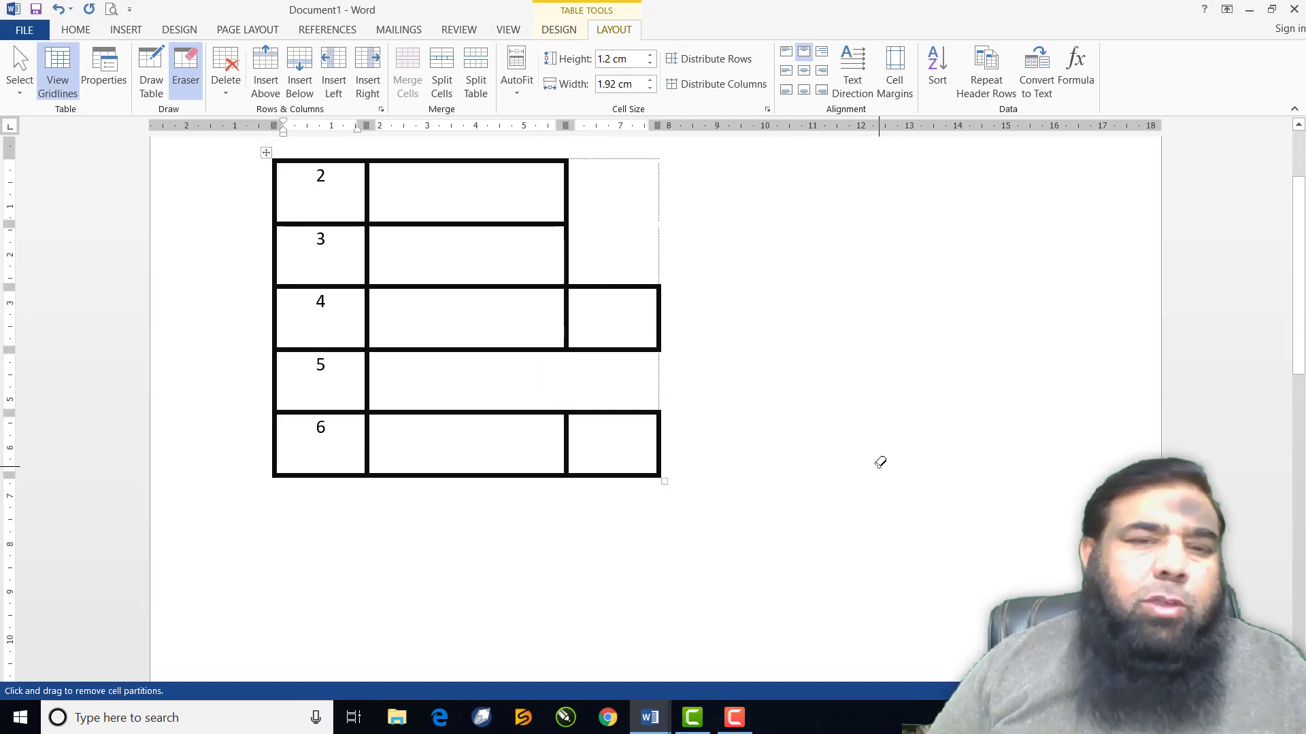
left_click_drag(440, 197, 446, 300)
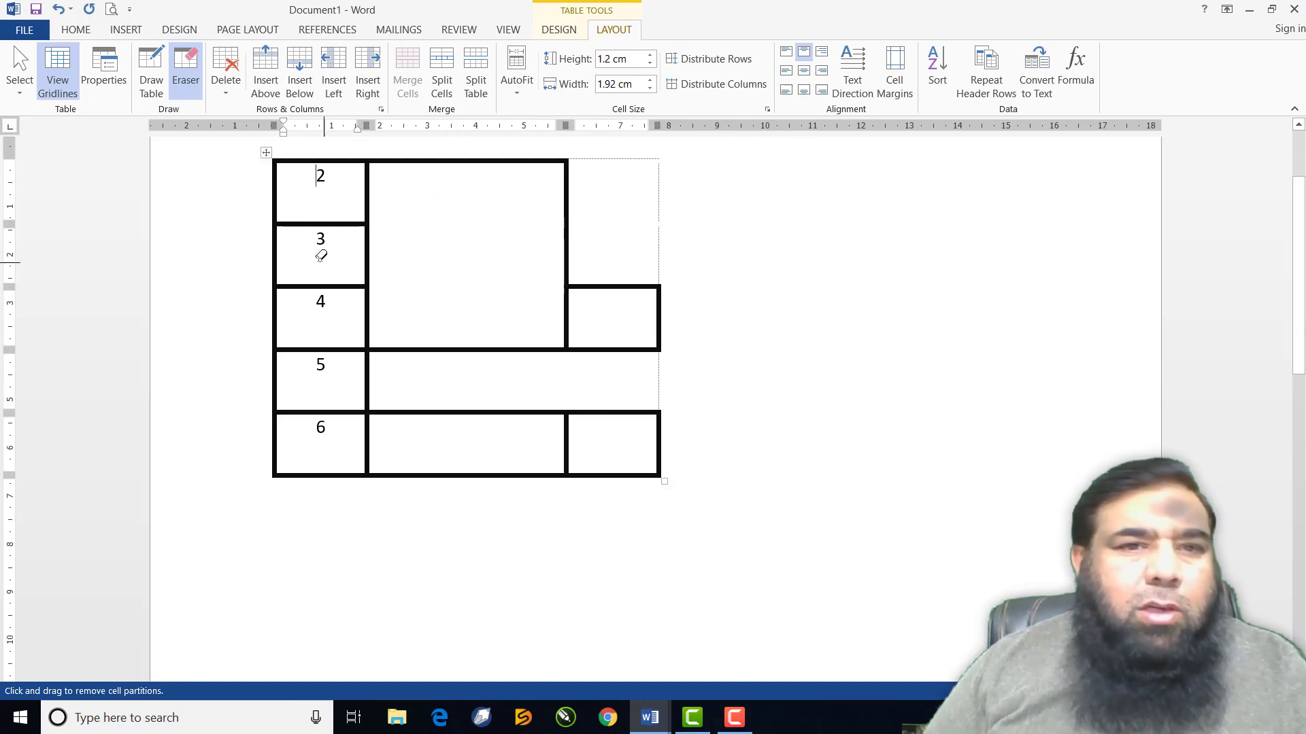
left_click_drag(303, 248, 325, 425)
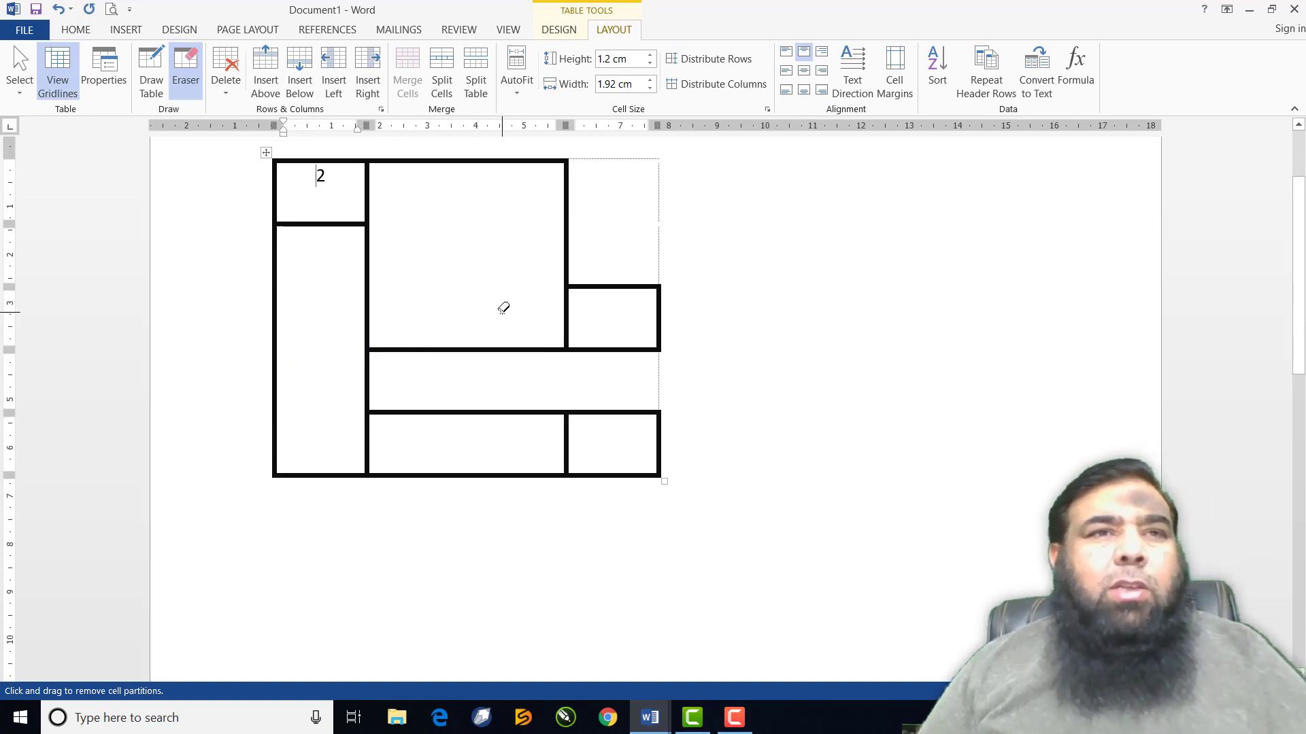
left_click(186, 72)
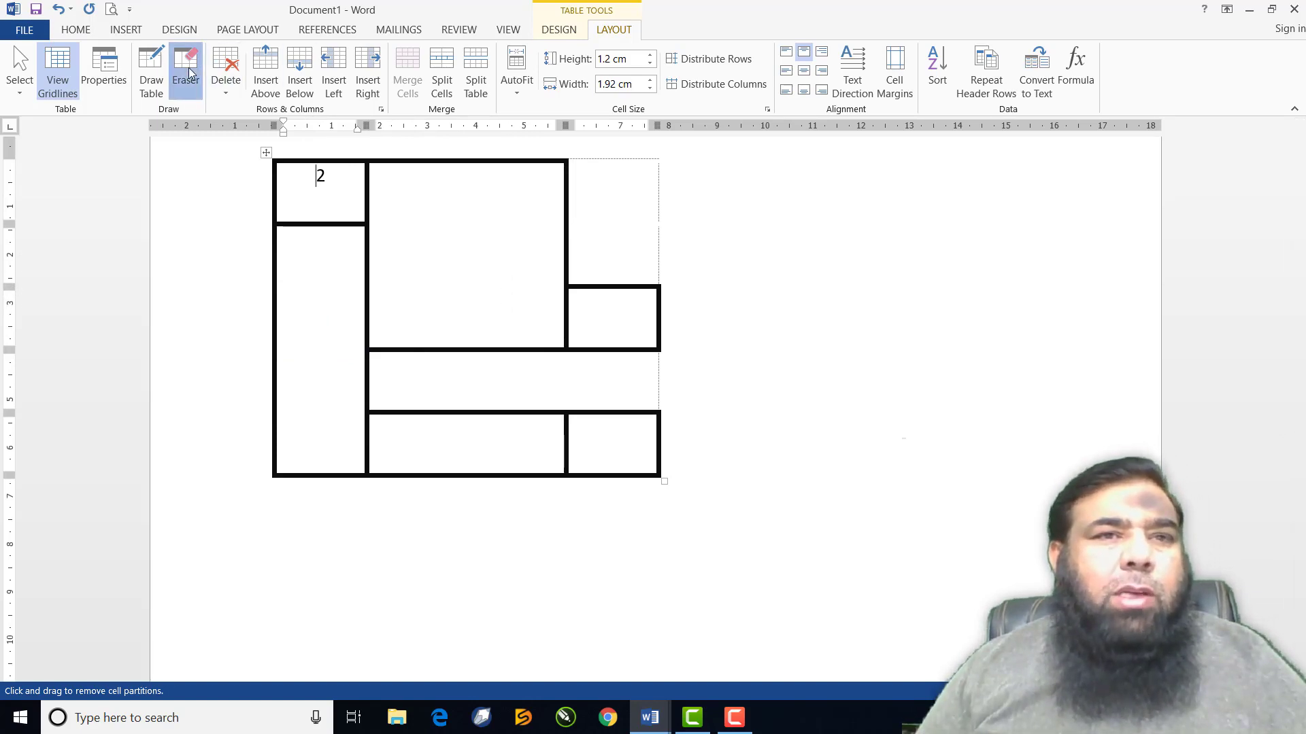
Turn off View Gridlines so only the table's heavy borders show.
left_click(58, 71)
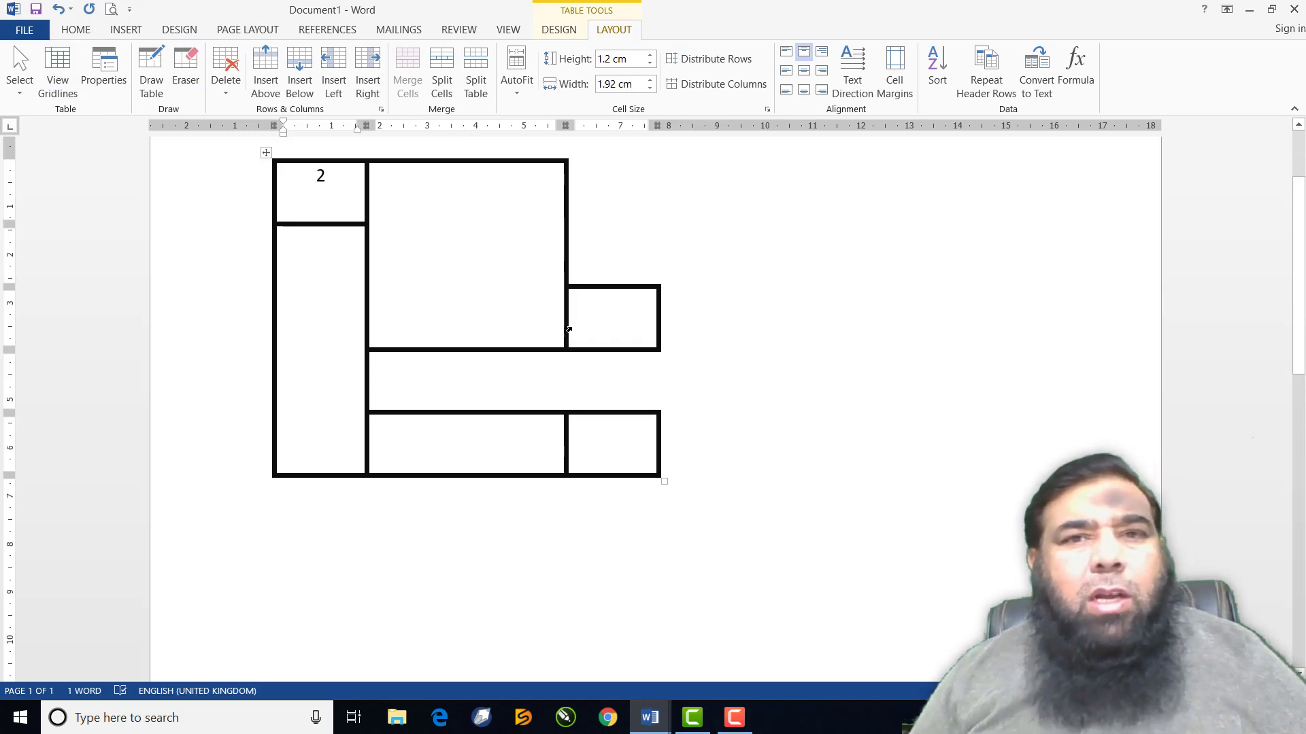